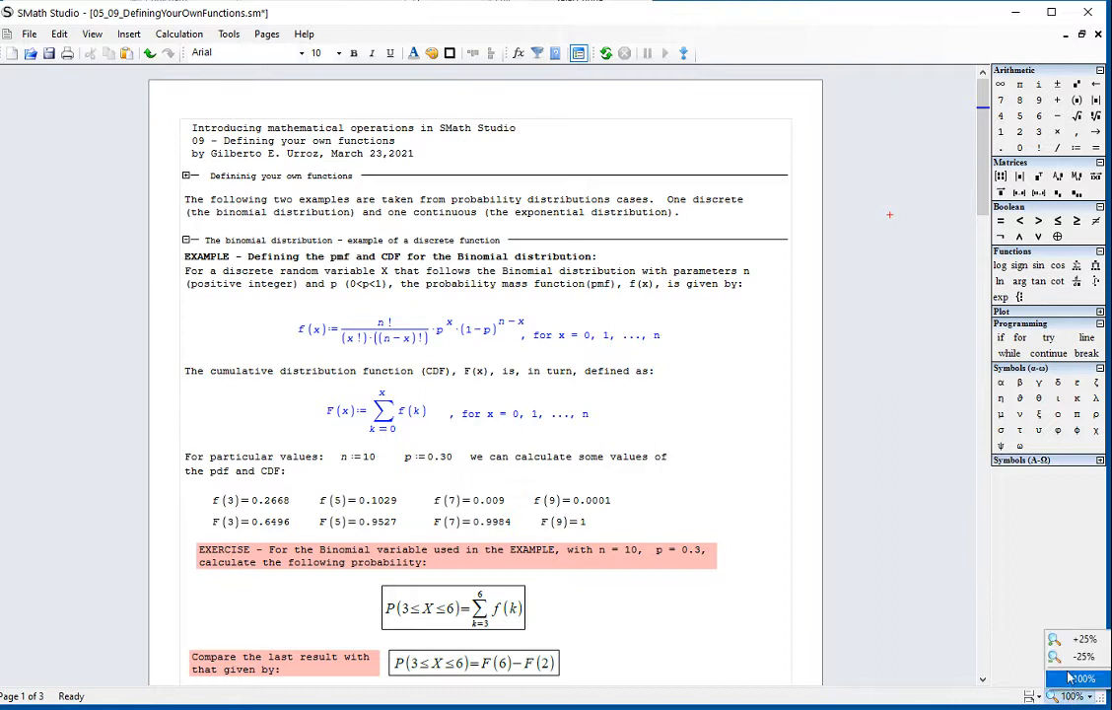
# Step: Insert four blank lines above the binomial pmf formula f(x)
pyautogui.click(1081, 640)
pyautogui.click(1075, 696)
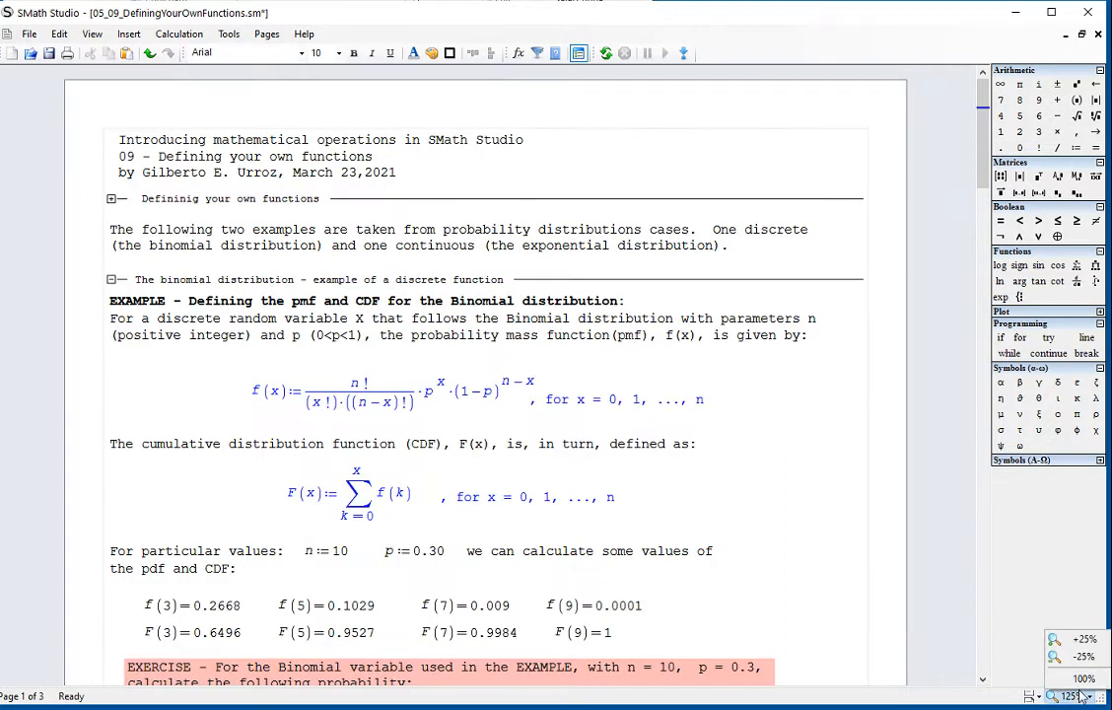
pyautogui.click(1081, 640)
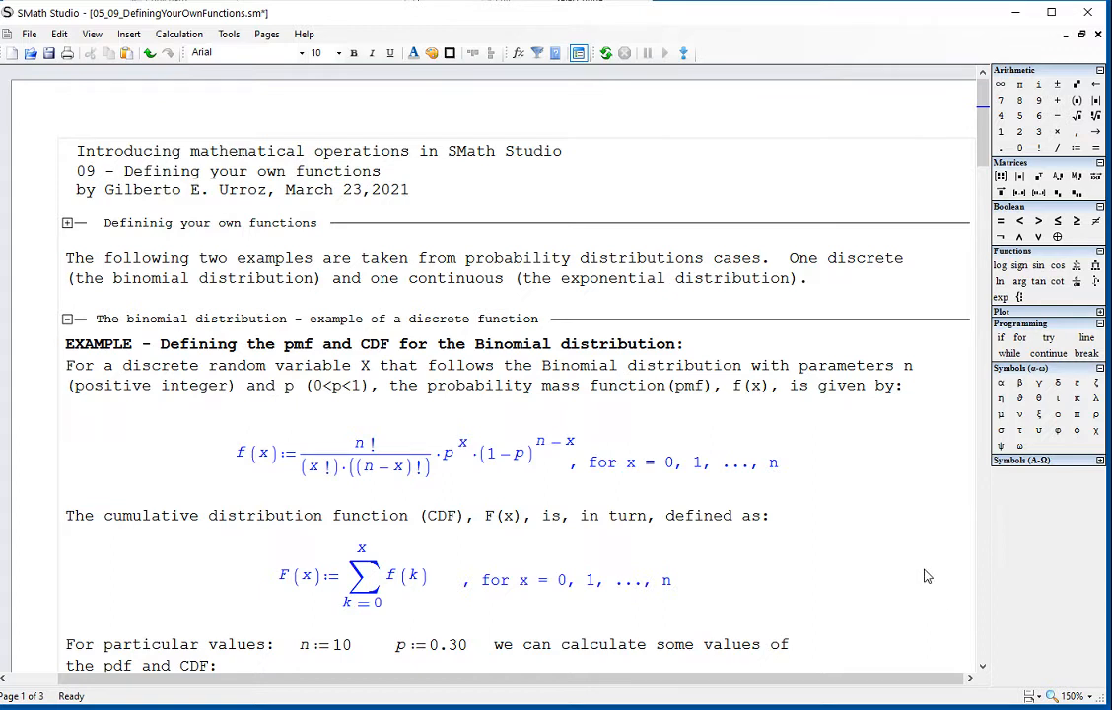
pyautogui.click(780, 412)
pyautogui.press('Return')
pyautogui.press('Return')
pyautogui.press('Return')
pyautogui.press('Return')
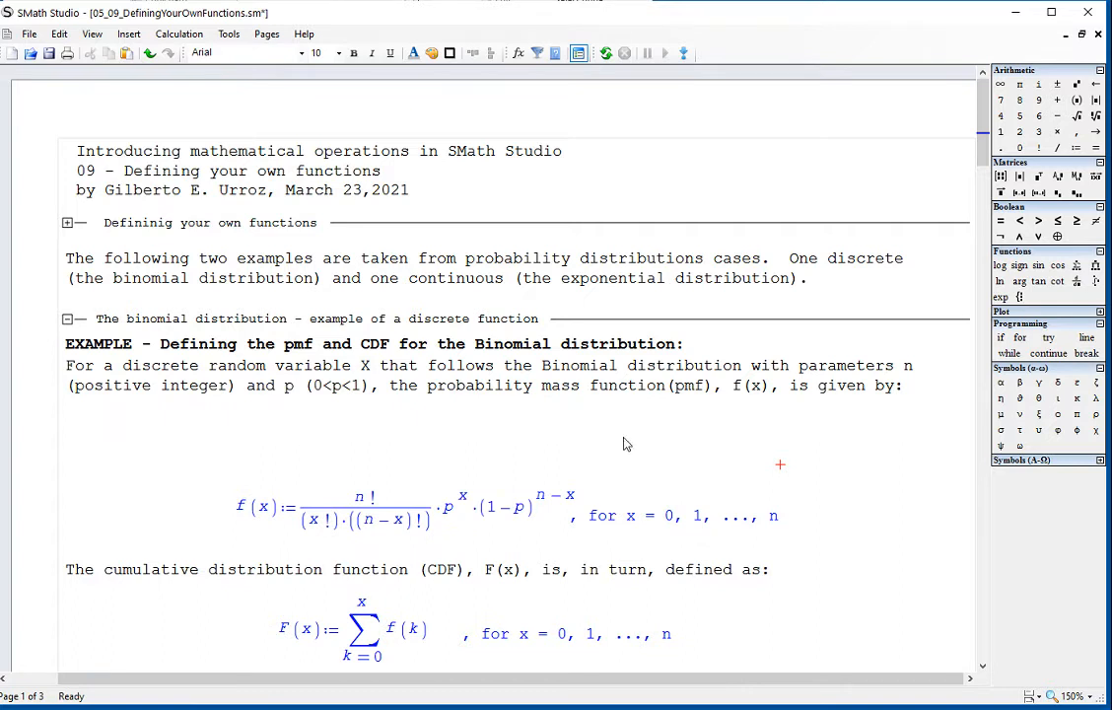
# Step: Start a definition f(x):= with n! divided by (x!)·(n-x)! in the blank space above the existing pmf formula
pyautogui.click(430, 392)
pyautogui.moveTo(429, 391); pyautogui.dragTo(712, 392)
pyautogui.click(688, 434)
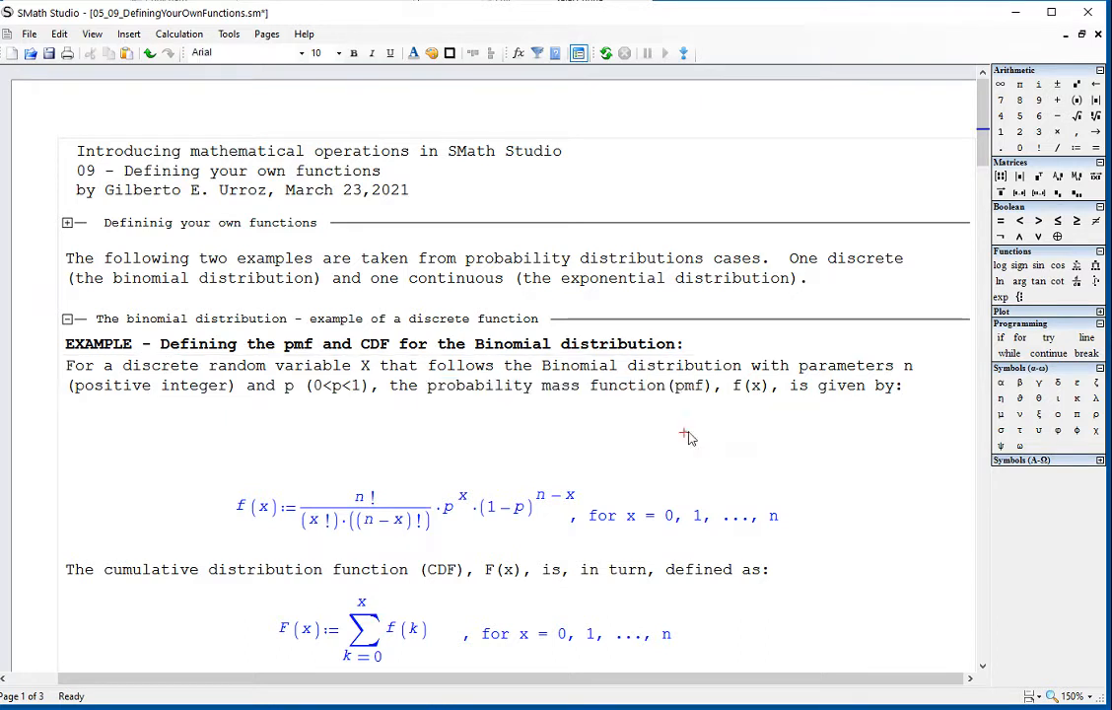
pyautogui.click(233, 435)
pyautogui.write('f(x)')
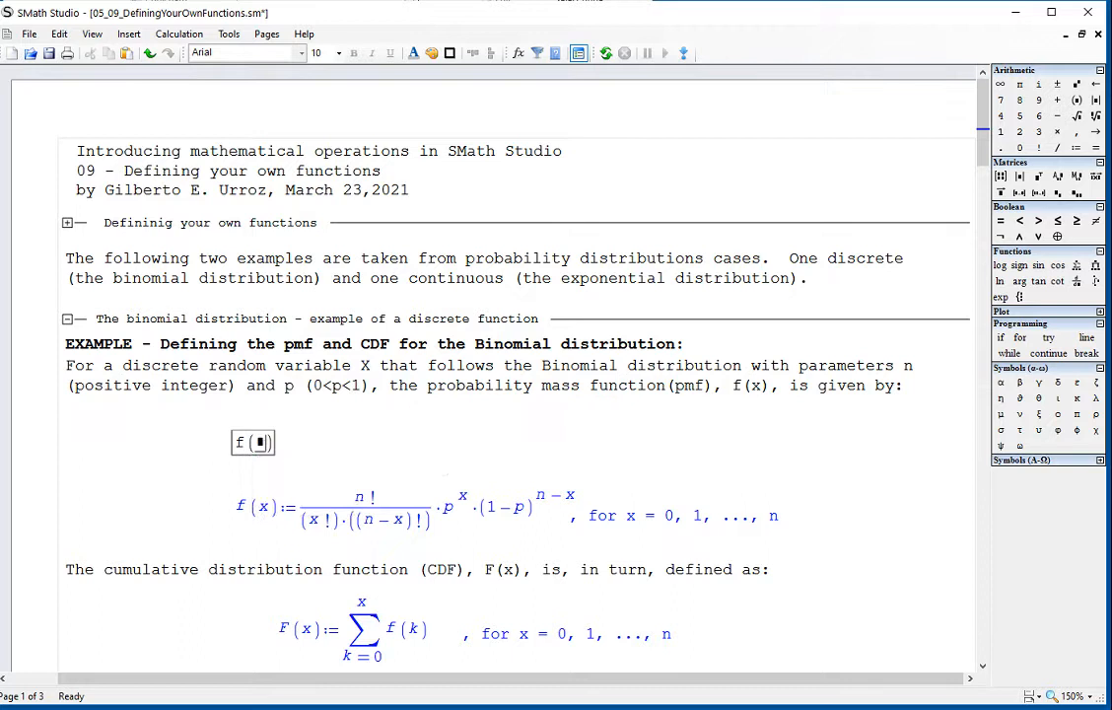
pyautogui.write(':=L')
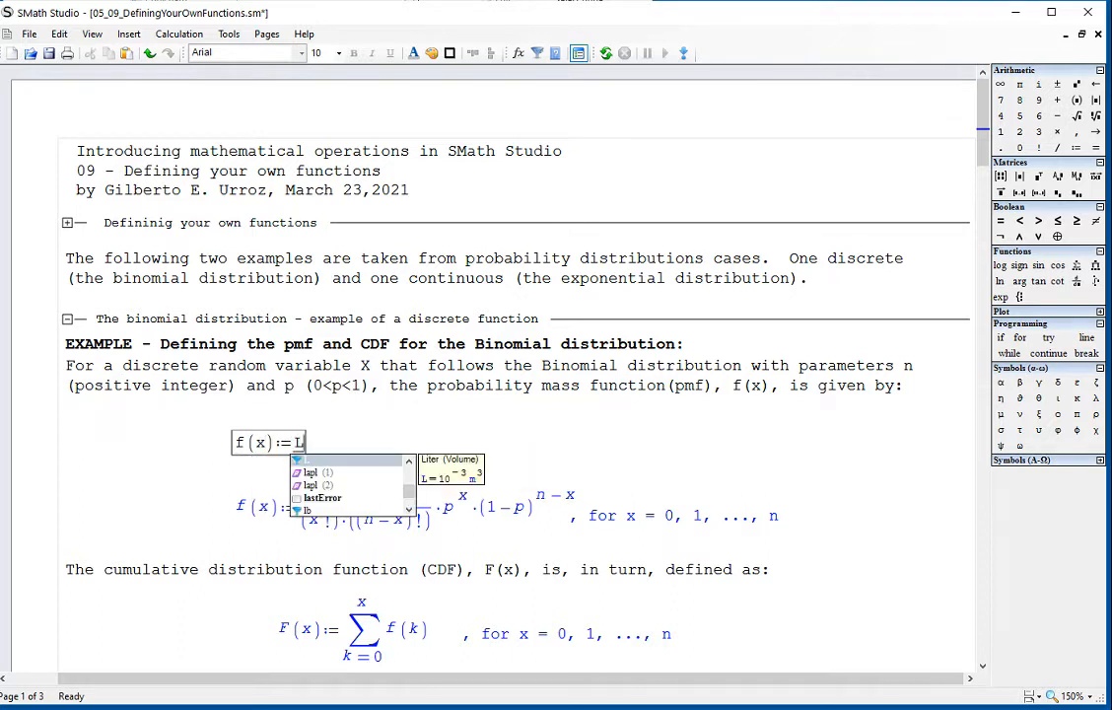
pyautogui.press('BackSpace')
pyautogui.write('n!')
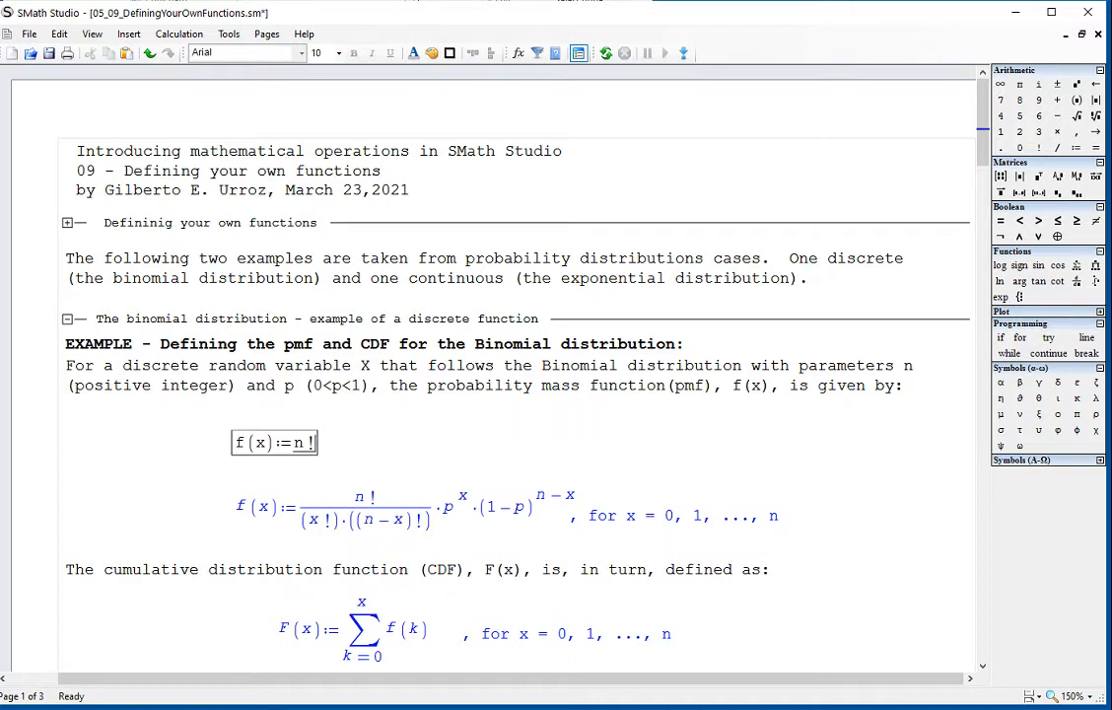
pyautogui.write('/x!')
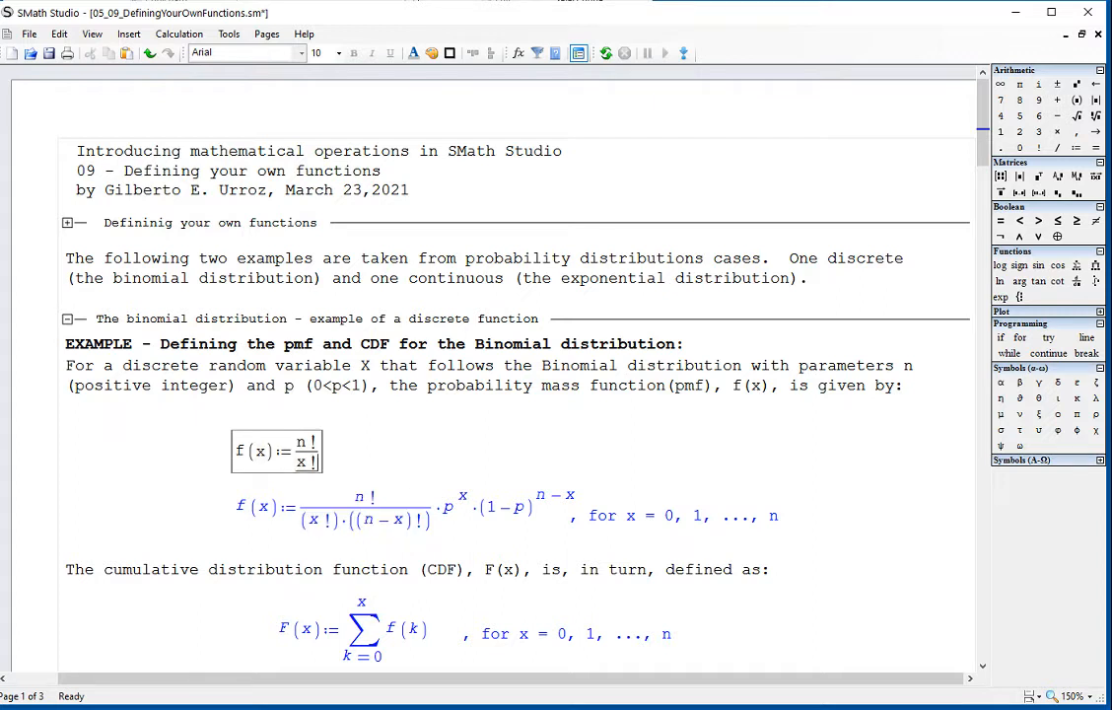
pyautogui.write('*')
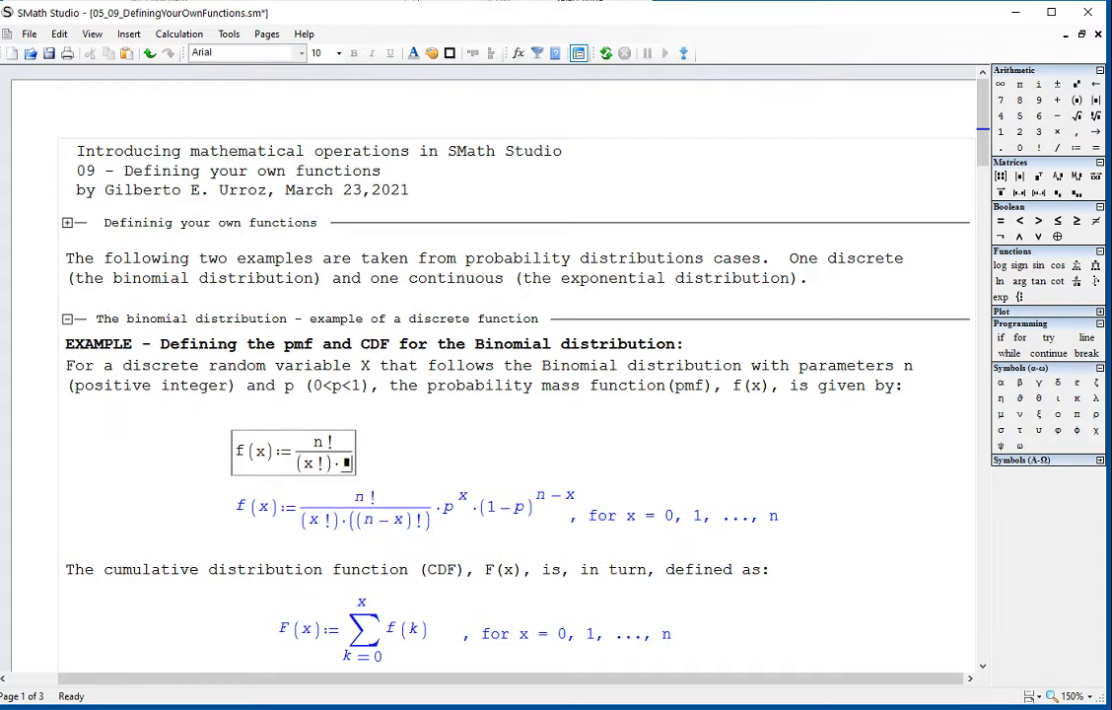
pyautogui.write('(n-x')
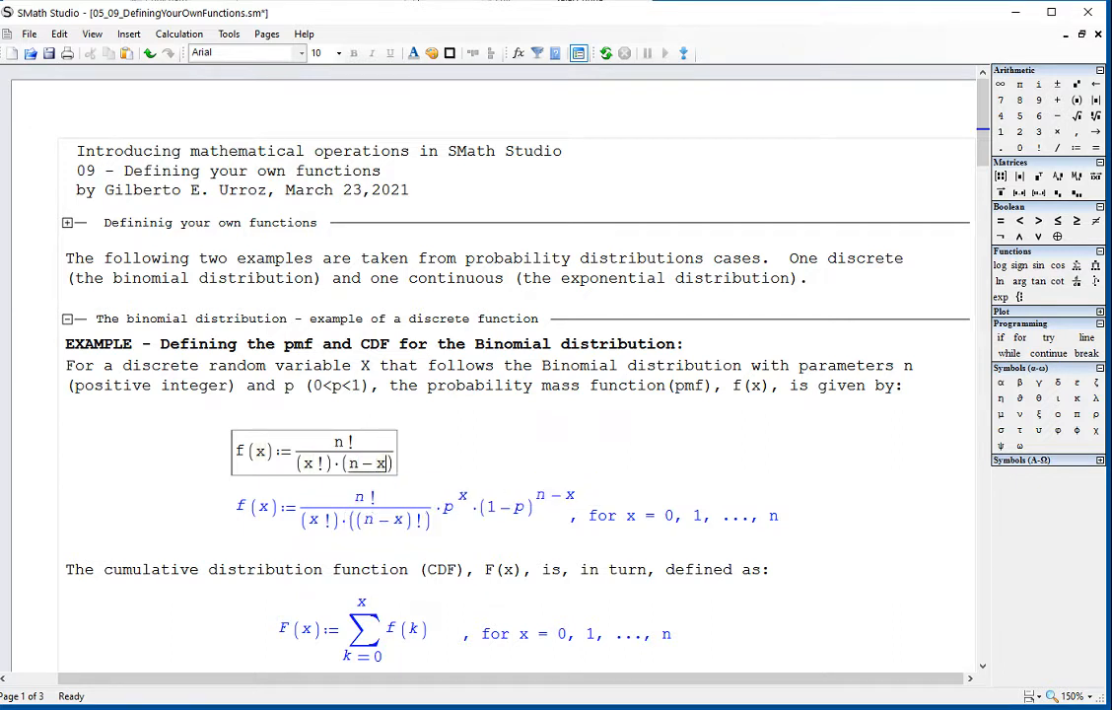
pyautogui.write(')!')
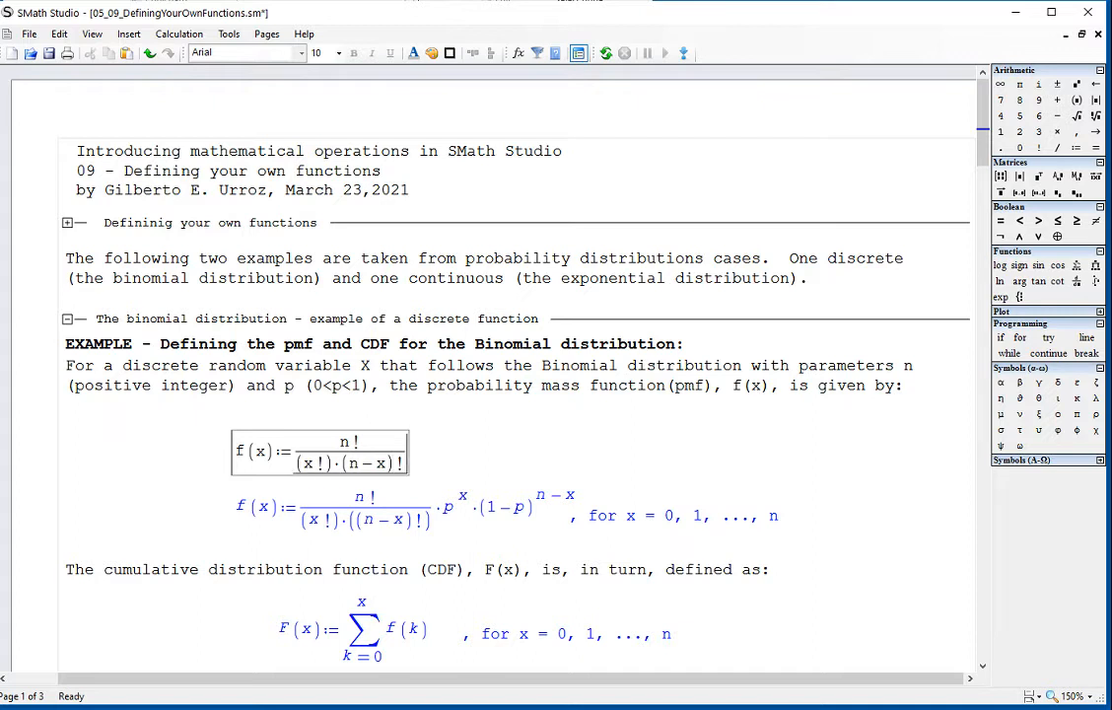
# Step: Extend the new f(x) definition with the factors p^x and (1-p)^(n-x)
pyautogui.write('*')
pyautogui.write('p')
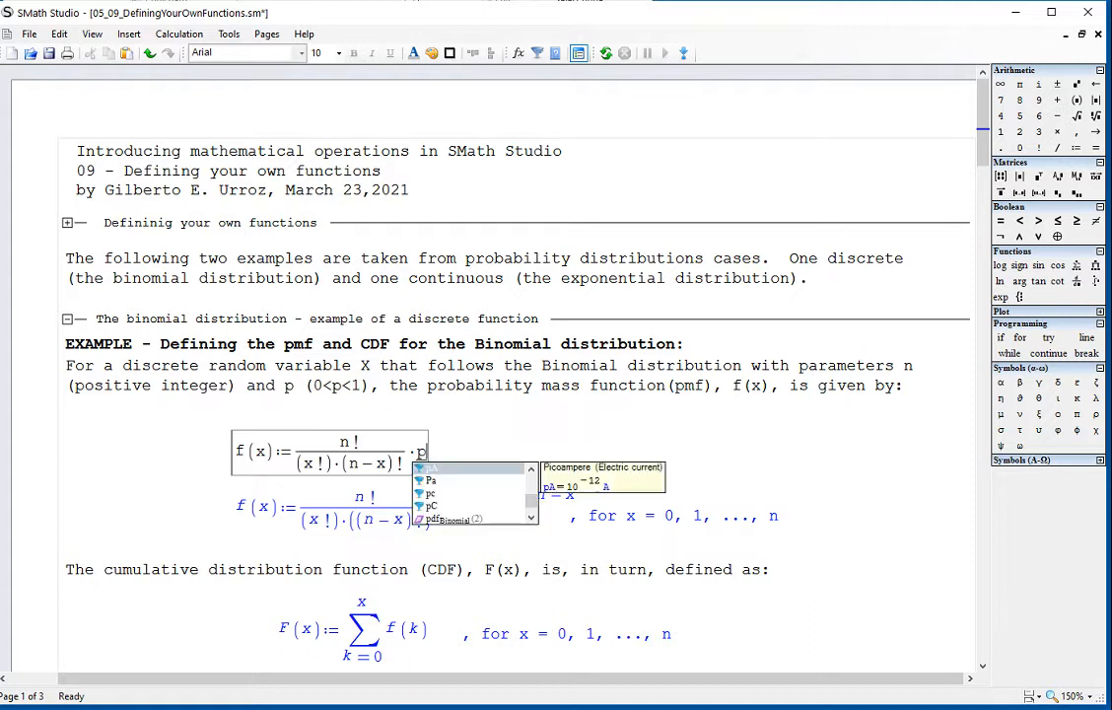
pyautogui.write('^x')
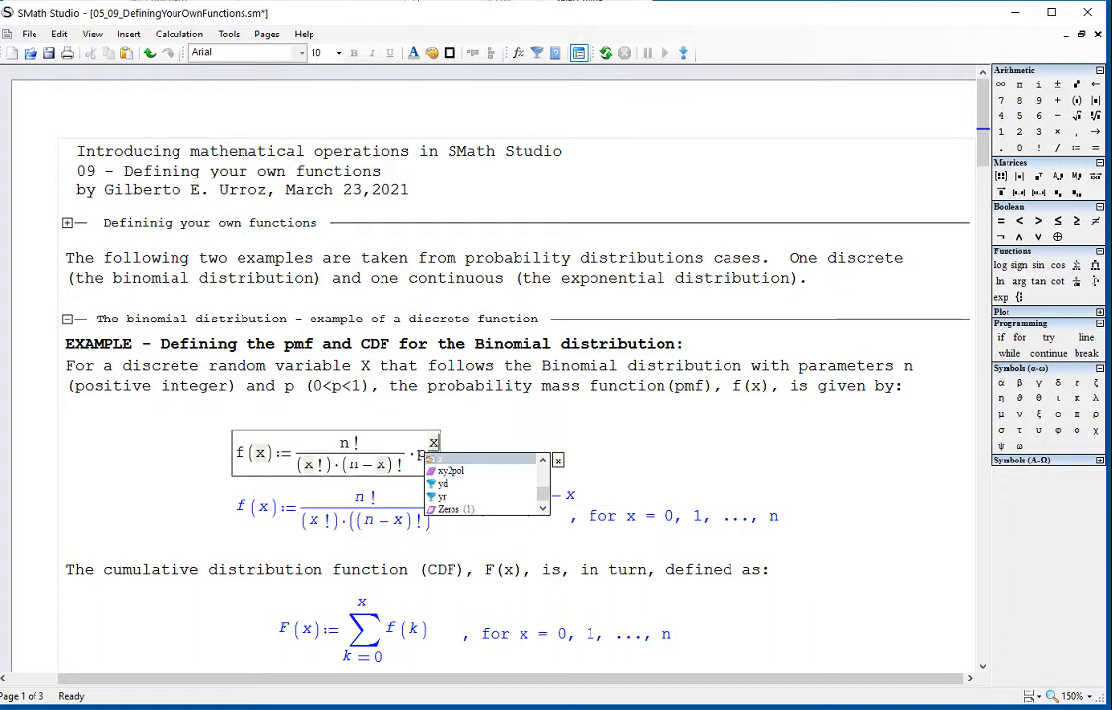
pyautogui.press('Right')
pyautogui.write('*')
pyautogui.write('(1-p')
pyautogui.press('Right')
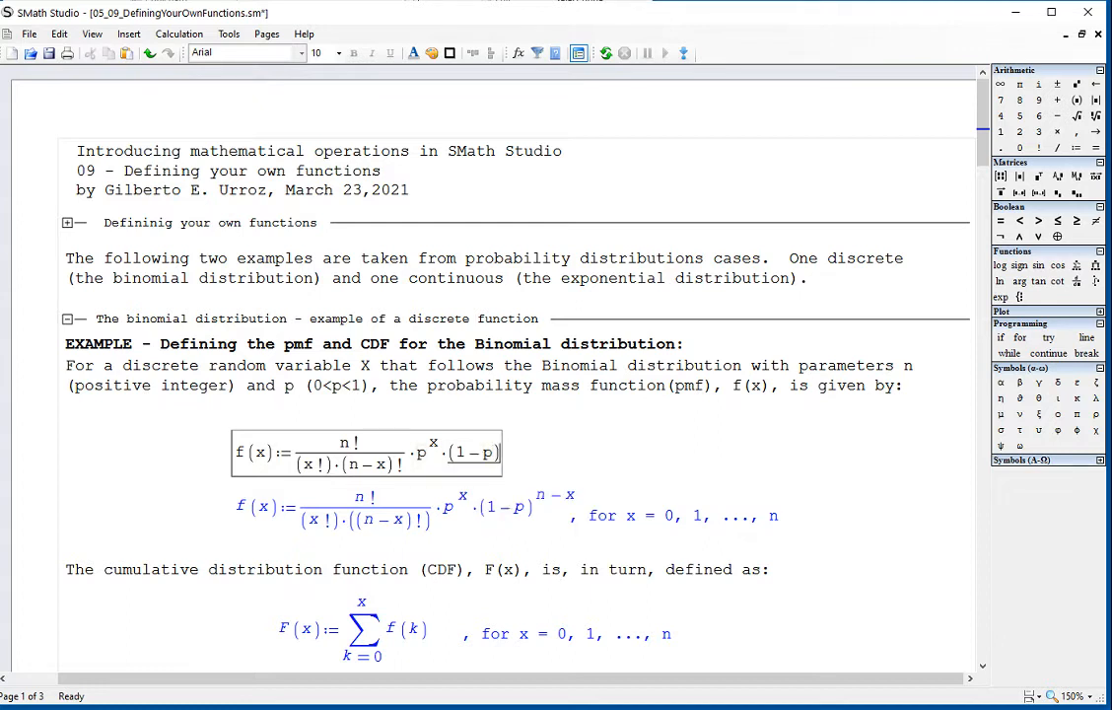
pyautogui.write('^n-x')
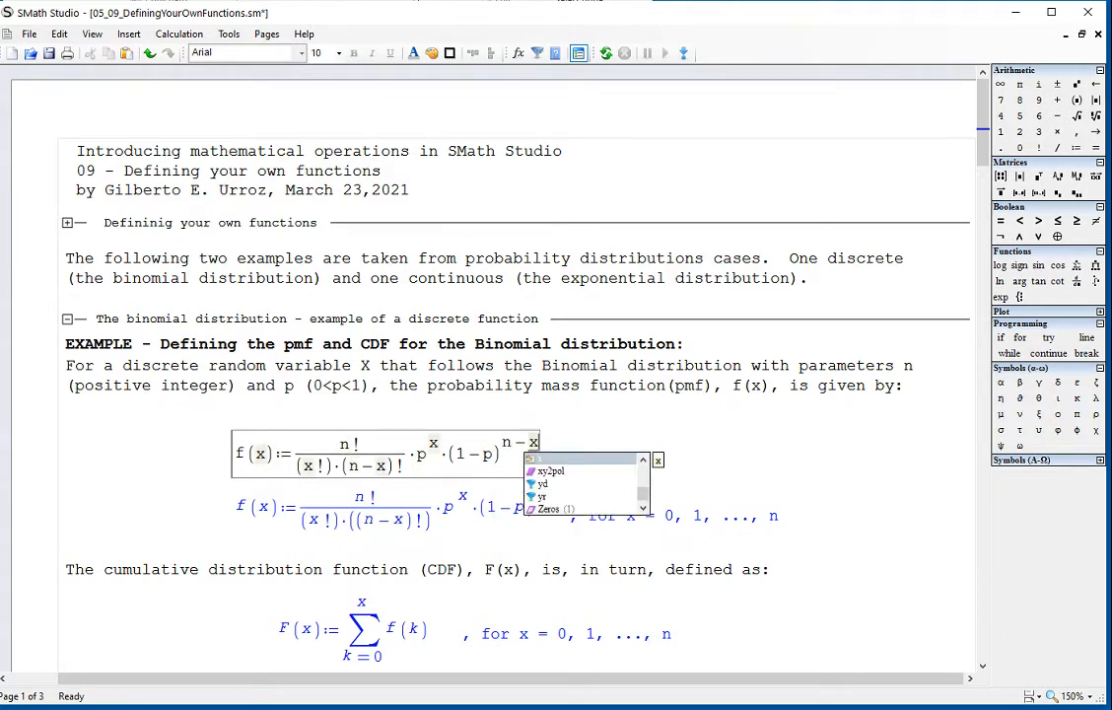
pyautogui.click(800, 454)
# Step: Set the text color of the whole new f(x) formula to blue
pyautogui.moveTo(544, 462); pyautogui.dragTo(225, 462)
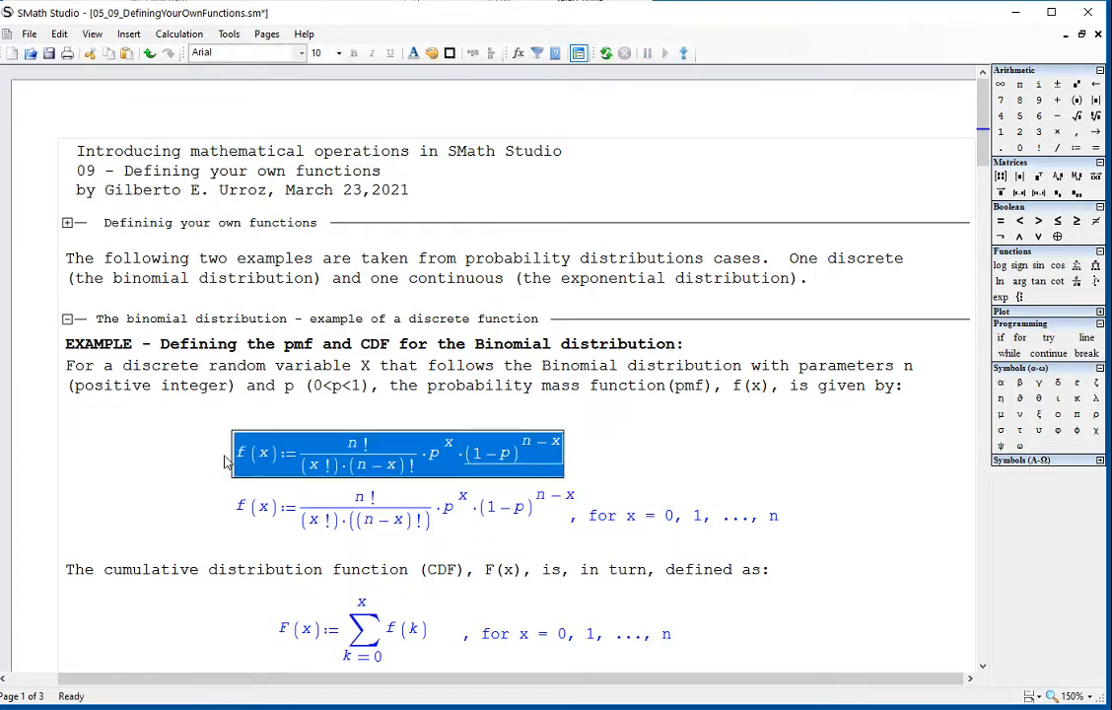
pyautogui.click(414, 54)
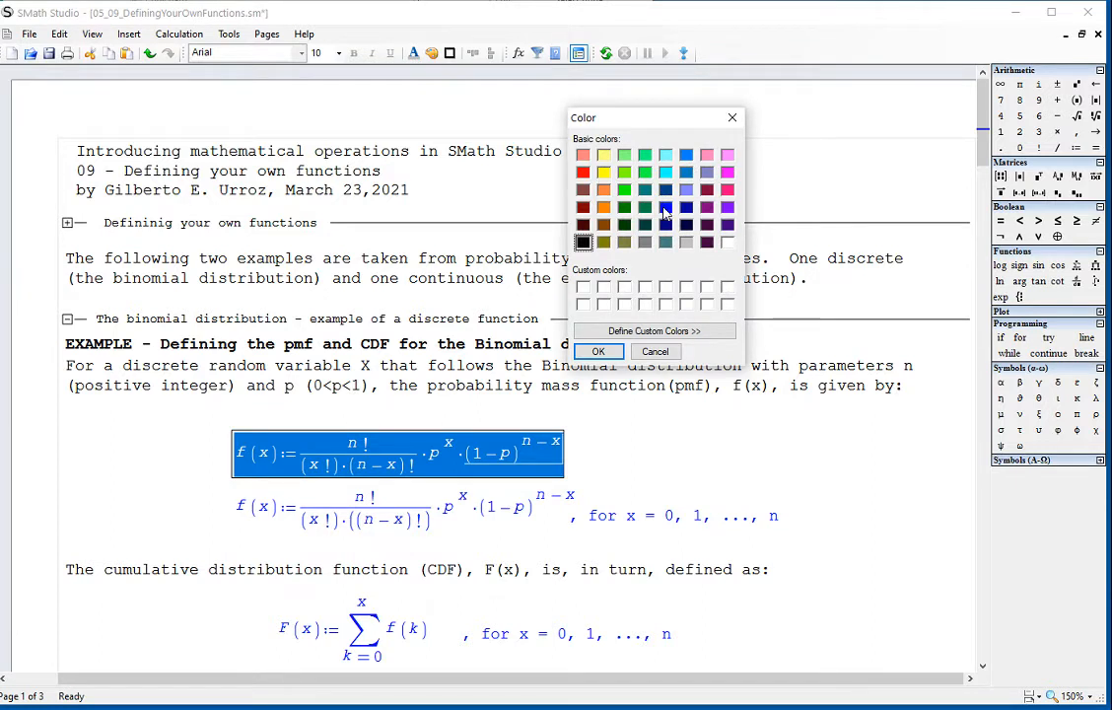
pyautogui.click(666, 209)
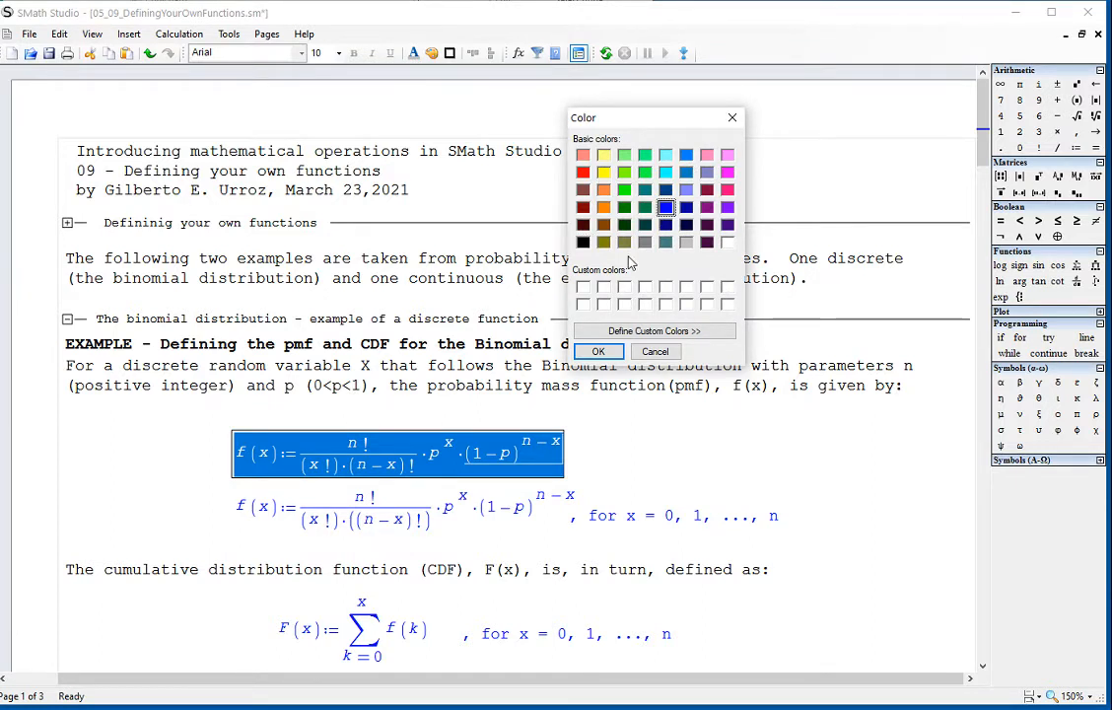
pyautogui.click(598, 353)
pyautogui.click(694, 433)
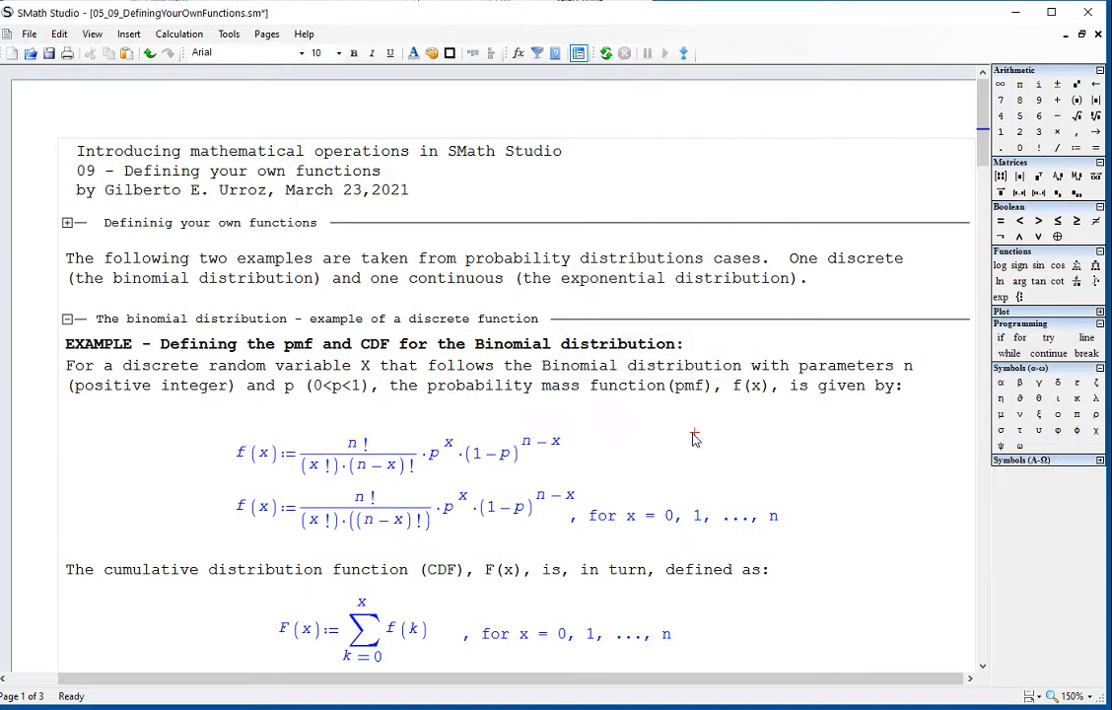
# Step: Delete the duplicate f(x) formula above the original pmf definition
pyautogui.click(471, 427)
pyautogui.click(748, 476)
pyautogui.moveTo(801, 539); pyautogui.dragTo(779, 521)
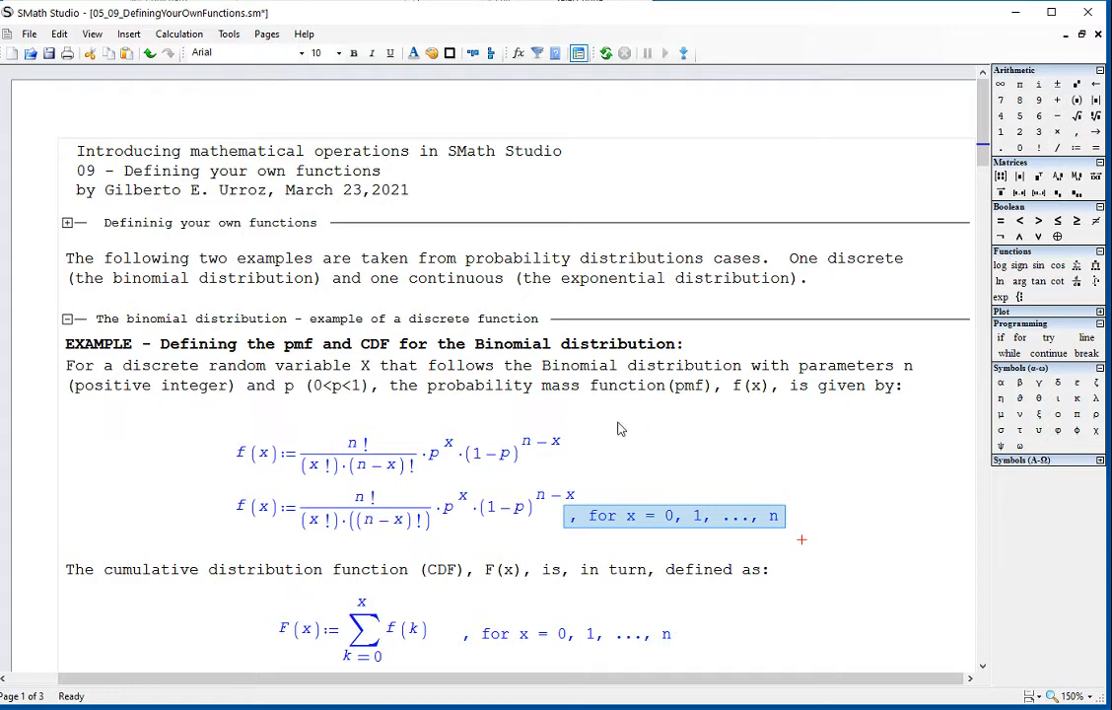
pyautogui.moveTo(611, 453); pyautogui.dragTo(544, 454)
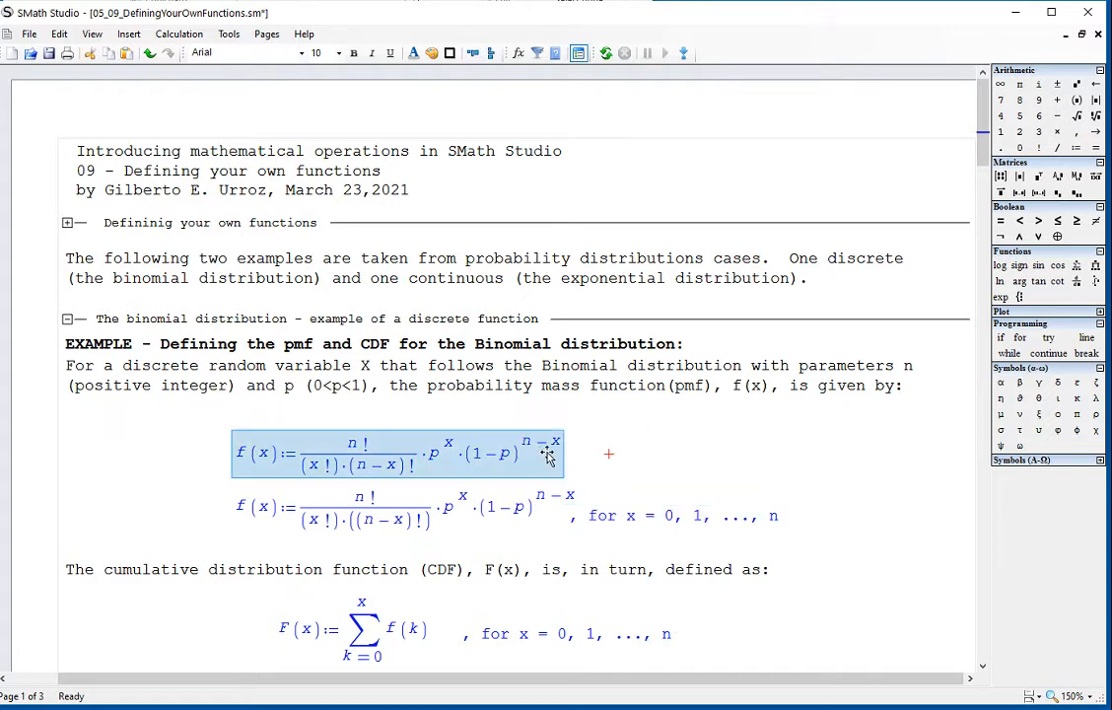
pyautogui.press('Delete')
pyautogui.click(612, 468)
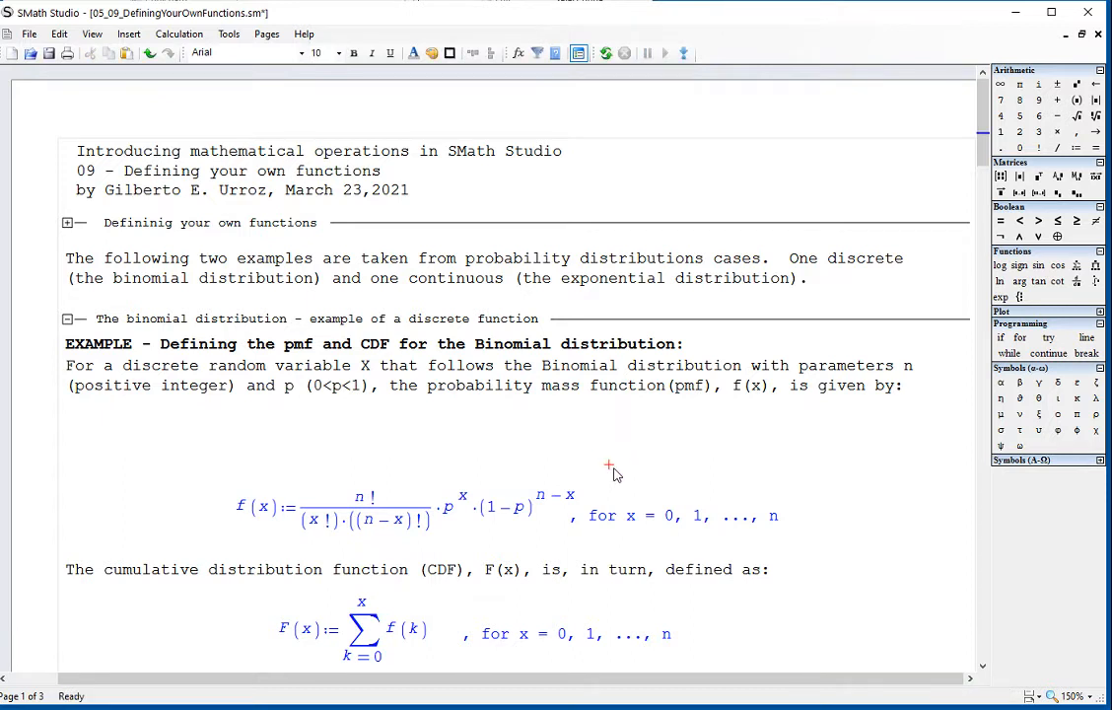
# Step: Remove the surplus blank lines between the example's introduction text and the pmf formula
pyautogui.press('BackSpace')
pyautogui.press('BackSpace')
pyautogui.press('BackSpace')
pyautogui.press('BackSpace')
pyautogui.press('BackSpace')
pyautogui.press('BackSpace')
pyautogui.press('BackSpace')
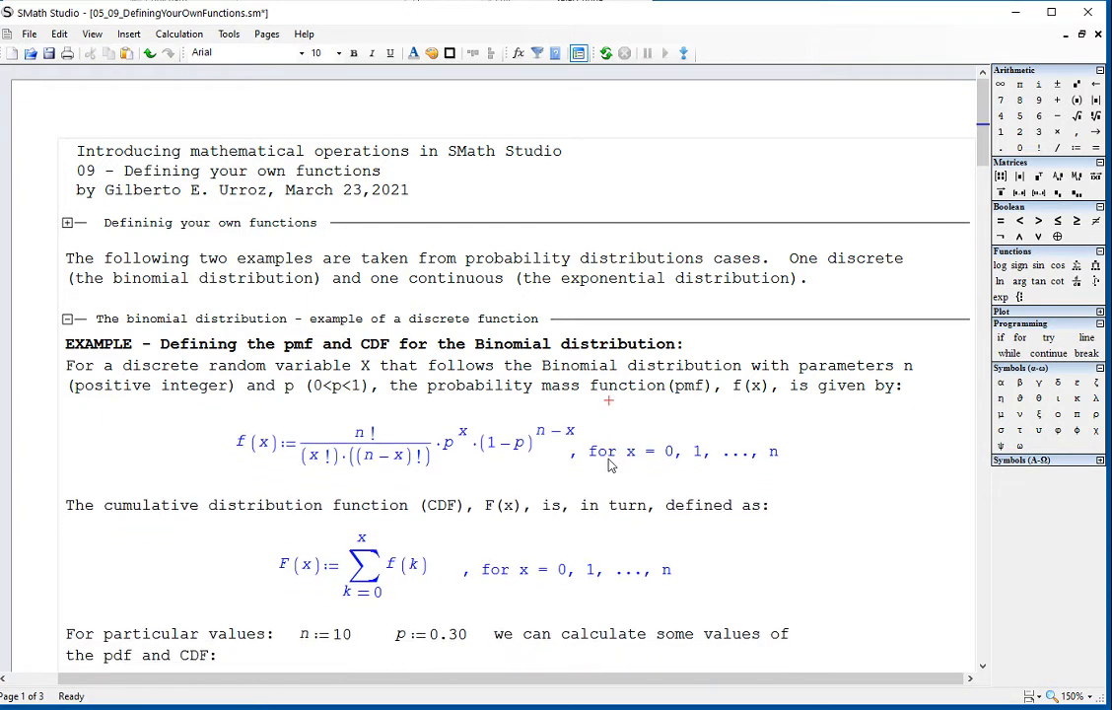
pyautogui.click(822, 477)
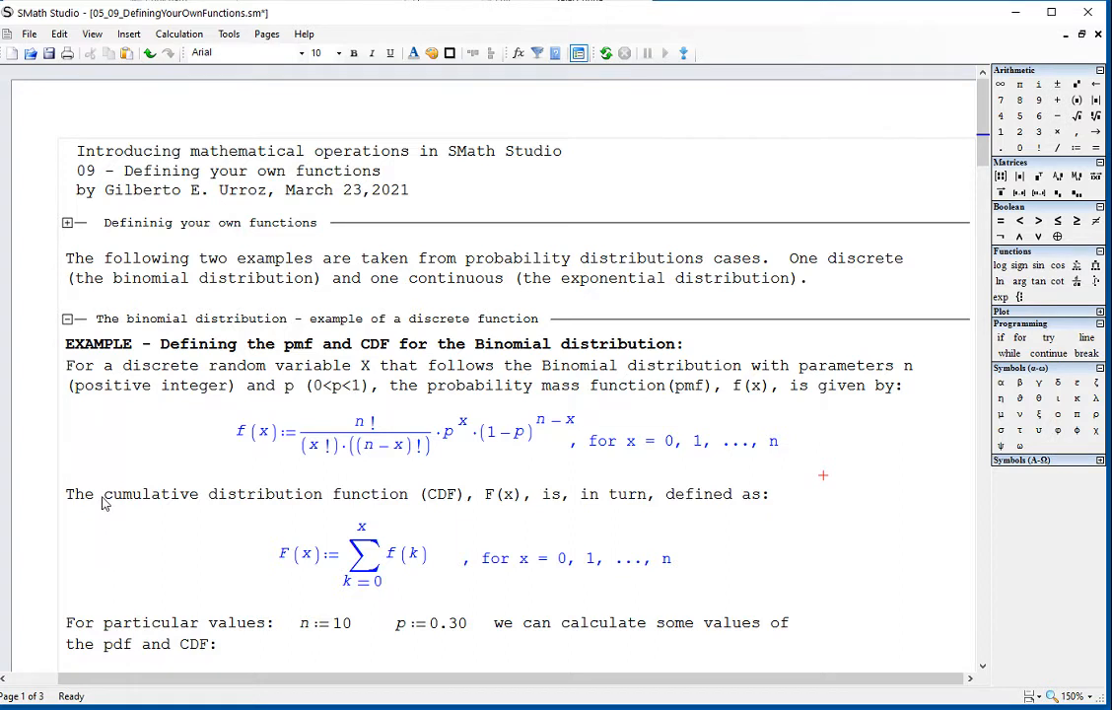
# Step: Examine the CDF definition F(x), its summation limits, summed term and range of x, and the assignments of n and p
pyautogui.moveTo(106, 498); pyautogui.dragTo(465, 499)
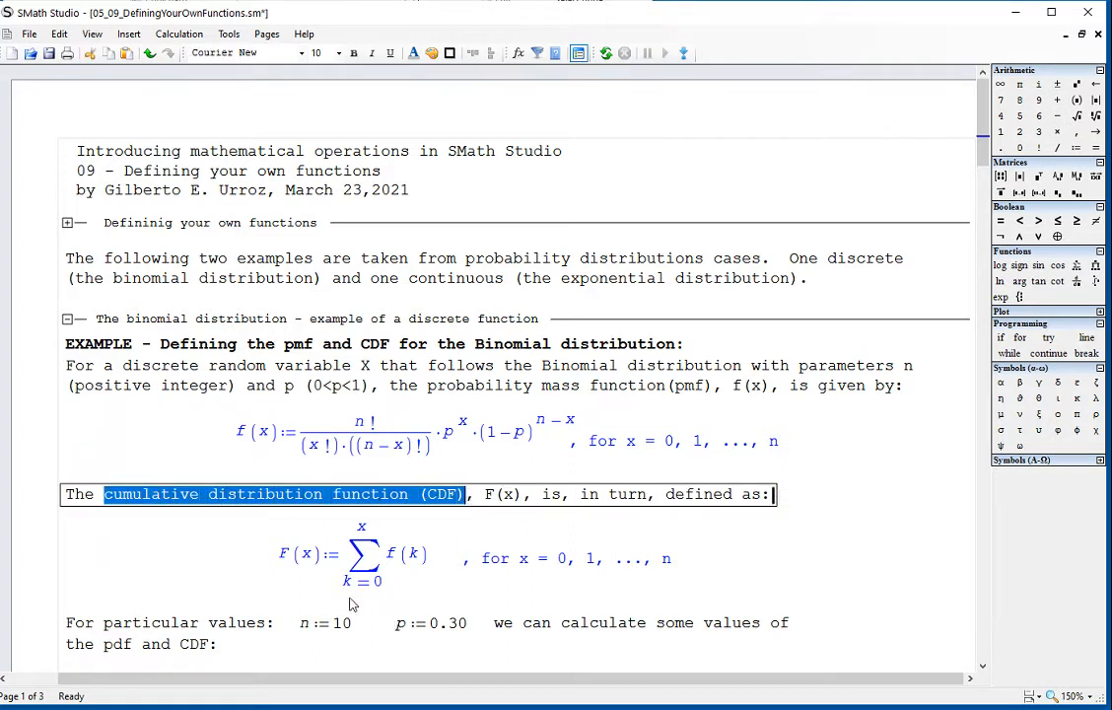
pyautogui.click(370, 548)
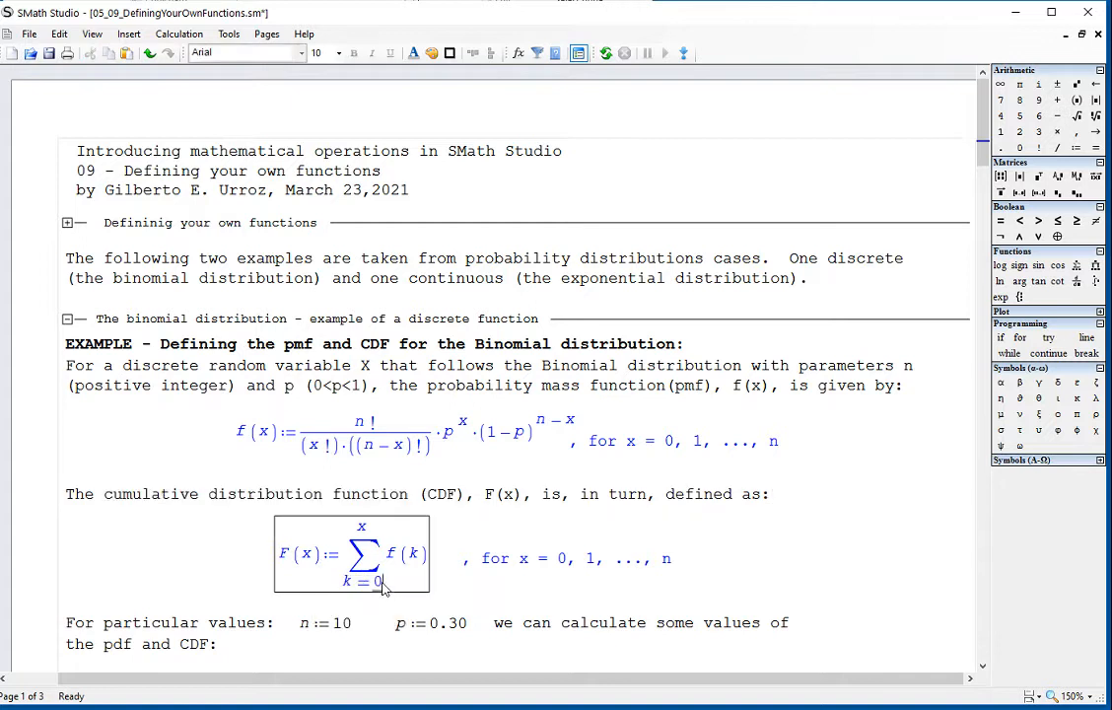
pyautogui.click(364, 529)
pyautogui.moveTo(393, 554); pyautogui.dragTo(407, 554)
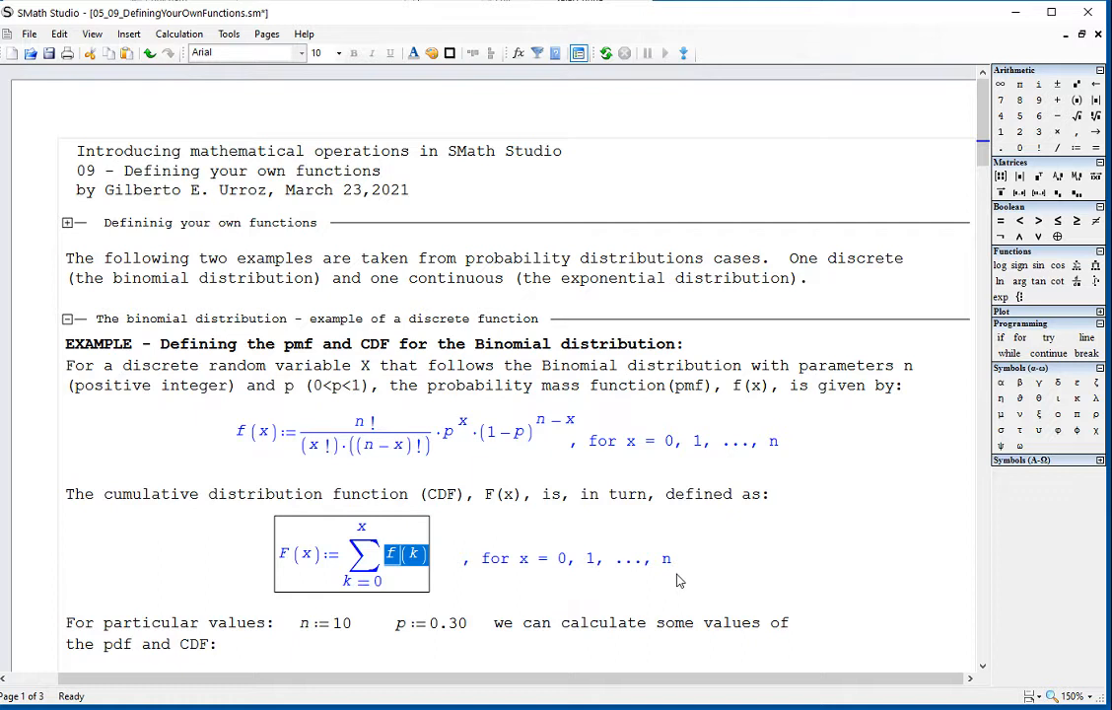
pyautogui.moveTo(676, 575); pyautogui.dragTo(631, 567)
pyautogui.click(706, 443)
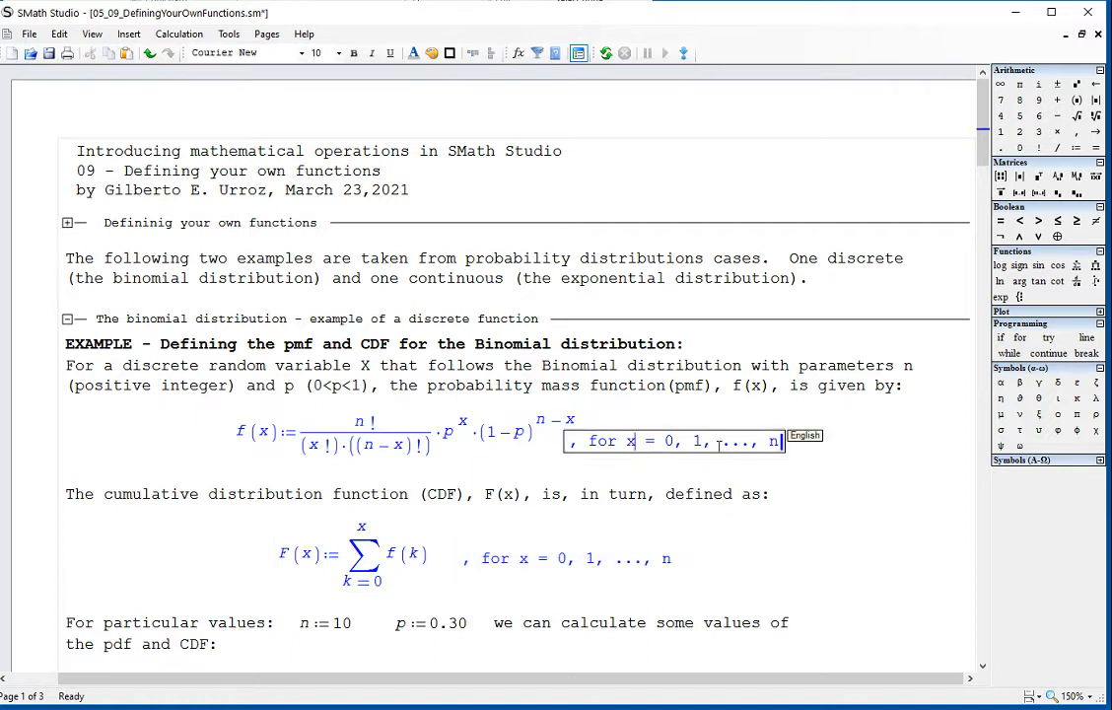
pyautogui.click(413, 557)
pyautogui.doubleClick(413, 555)
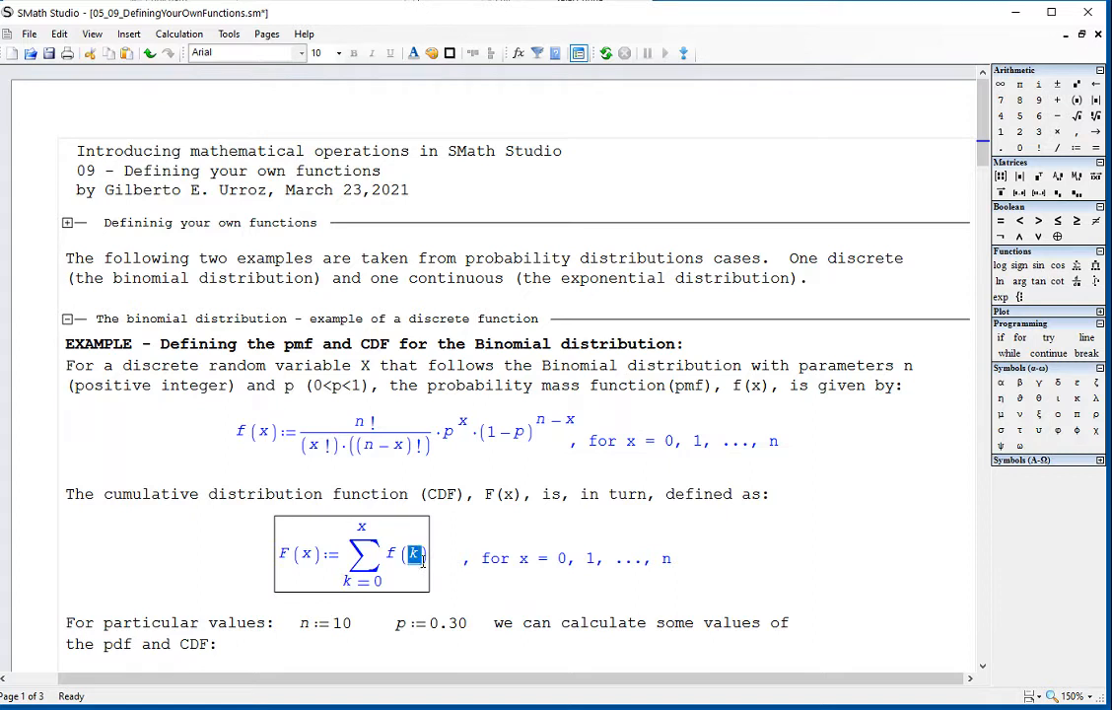
pyautogui.click(883, 565)
pyautogui.moveTo(405, 474); pyautogui.dragTo(395, 598)
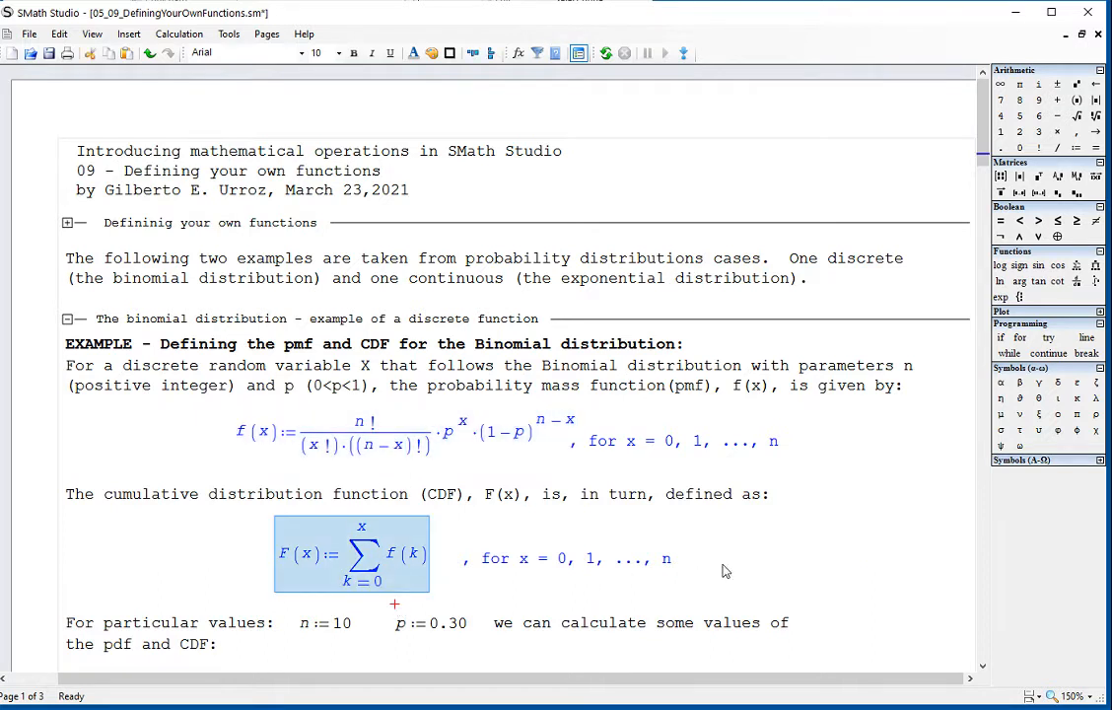
pyautogui.scroll(-1, 759, 564)
pyautogui.scroll(-3, 759, 564)
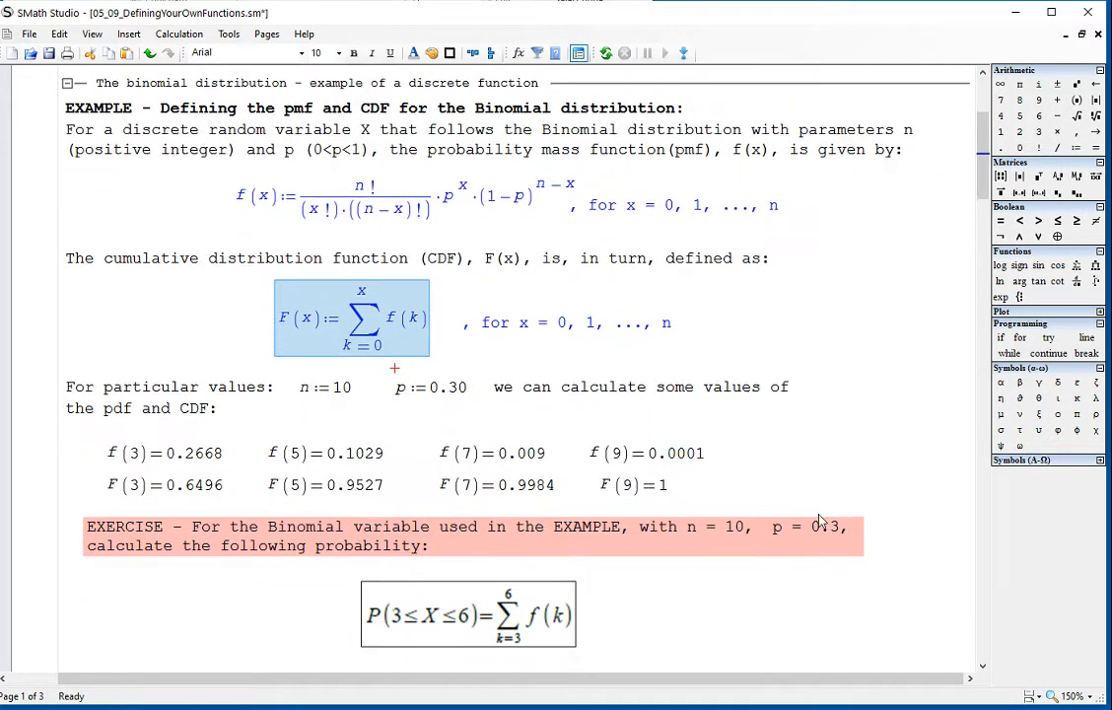
pyautogui.moveTo(309, 400); pyautogui.dragTo(318, 389)
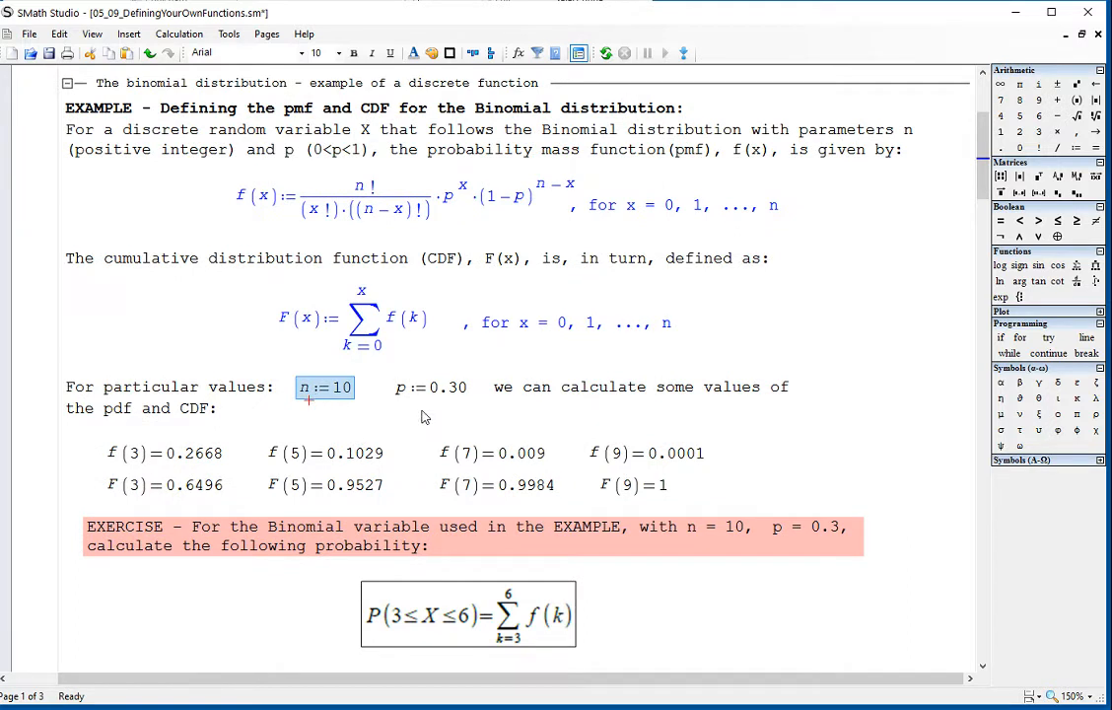
pyautogui.moveTo(416, 411); pyautogui.dragTo(434, 395)
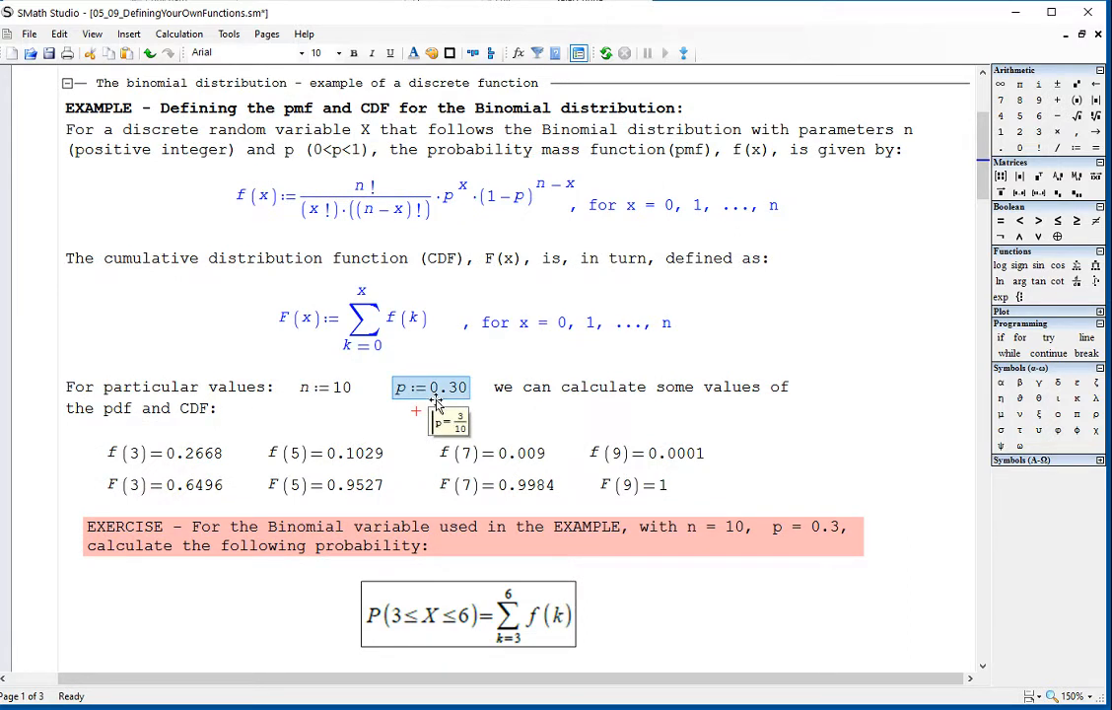
pyautogui.click(478, 403)
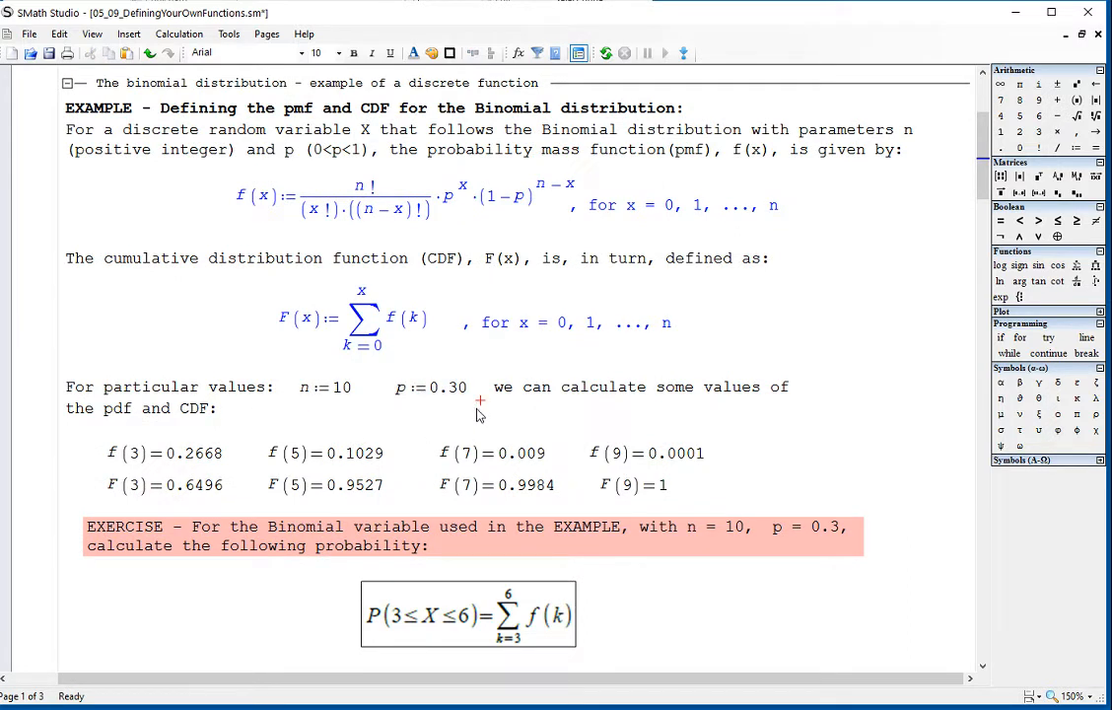
# Step: Evaluate f(6) and F(6) in the blank area beside the sample pmf and CDF values
pyautogui.click(768, 412)
pyautogui.write('f(')
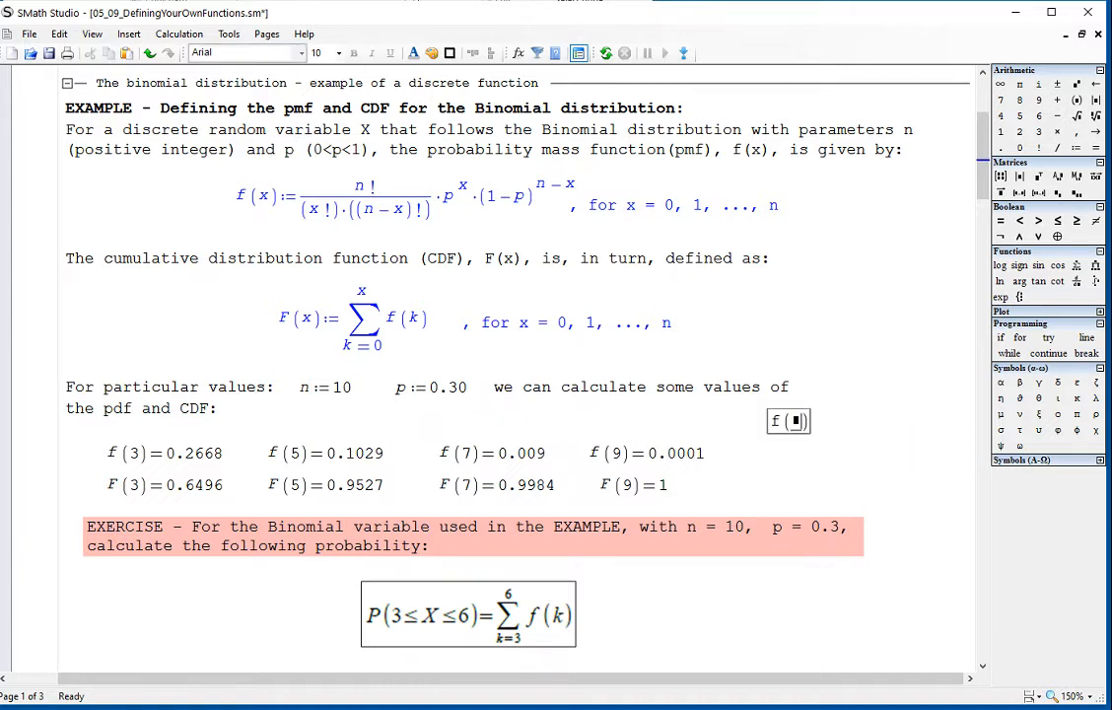
pyautogui.write('6)=0.0368')
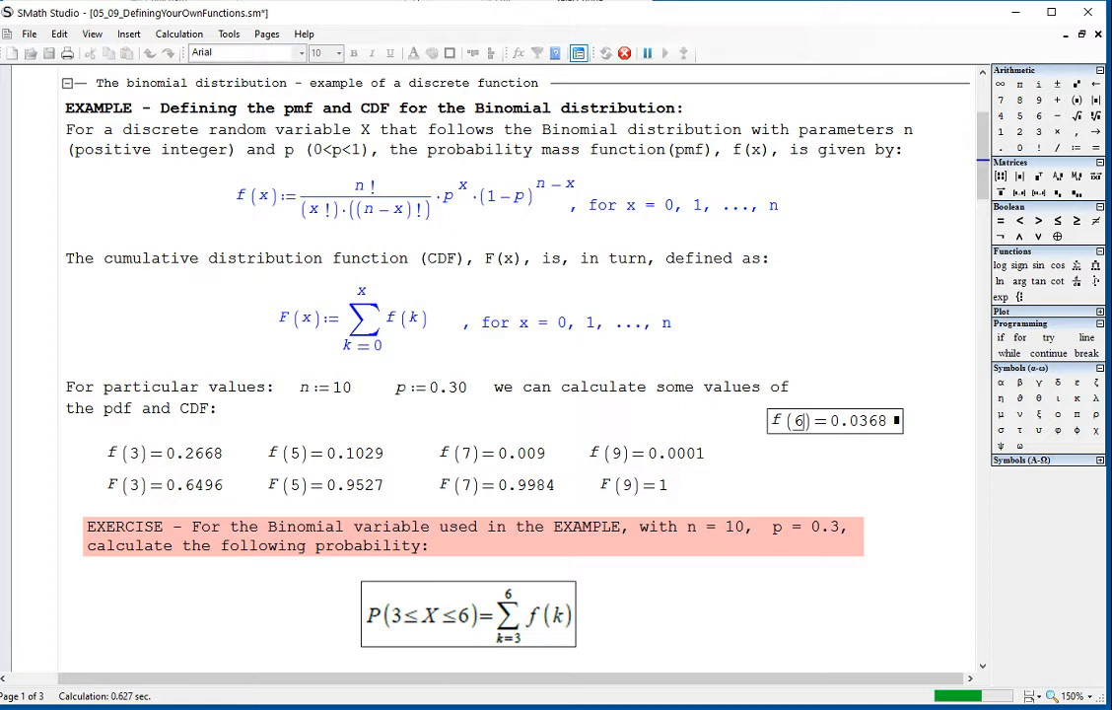
pyautogui.click(768, 457)
pyautogui.write('F(6)=0.9894')
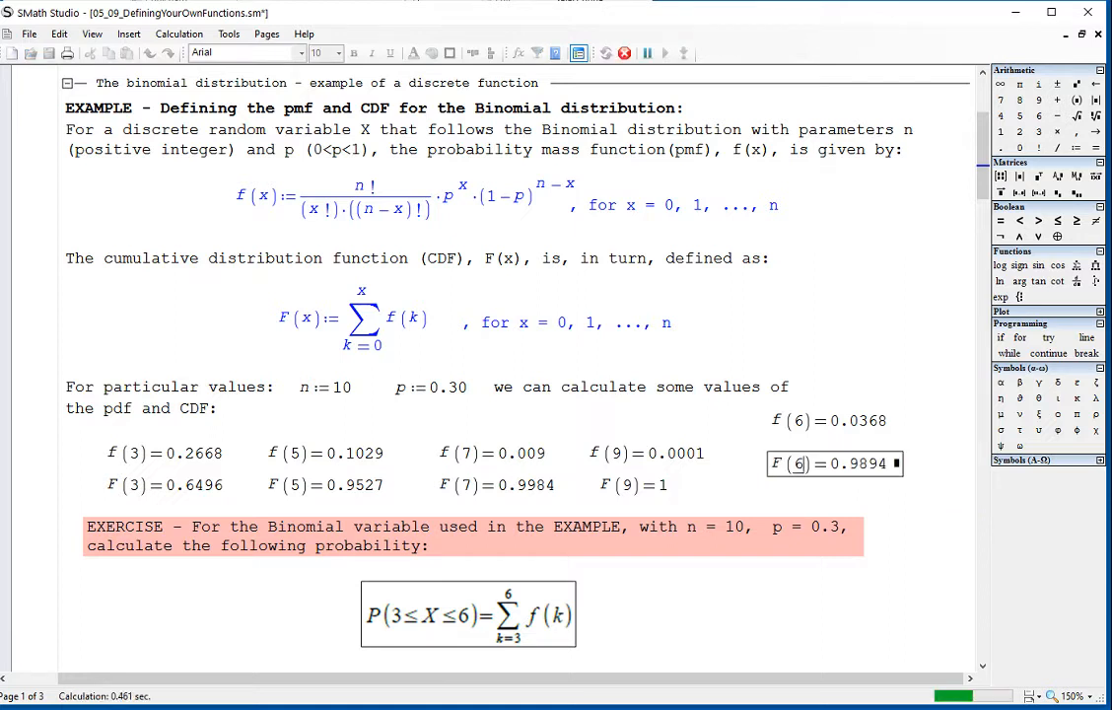
# Step: Delete the f(6) and F(6) evaluations together
pyautogui.click(867, 368)
pyautogui.moveTo(888, 497); pyautogui.dragTo(765, 372)
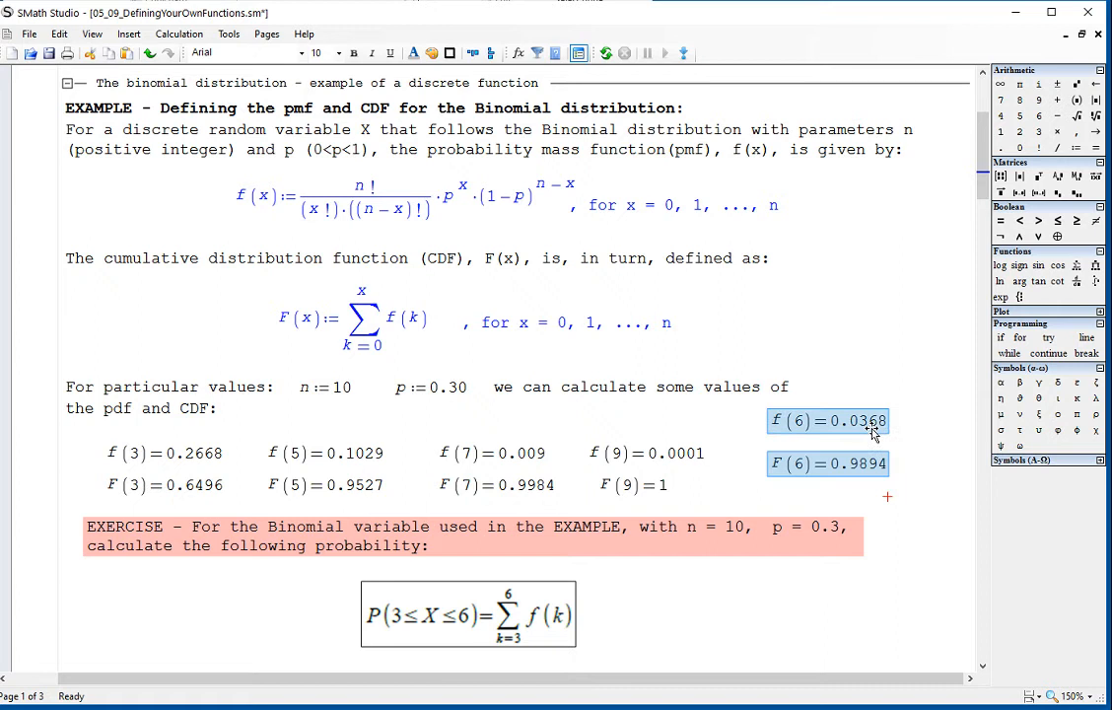
pyautogui.press('Delete')
# Step: Insert an empty summation operator beside the exercise's boxed sum formula and align it with that formula
pyautogui.scroll(-2, 867, 431)
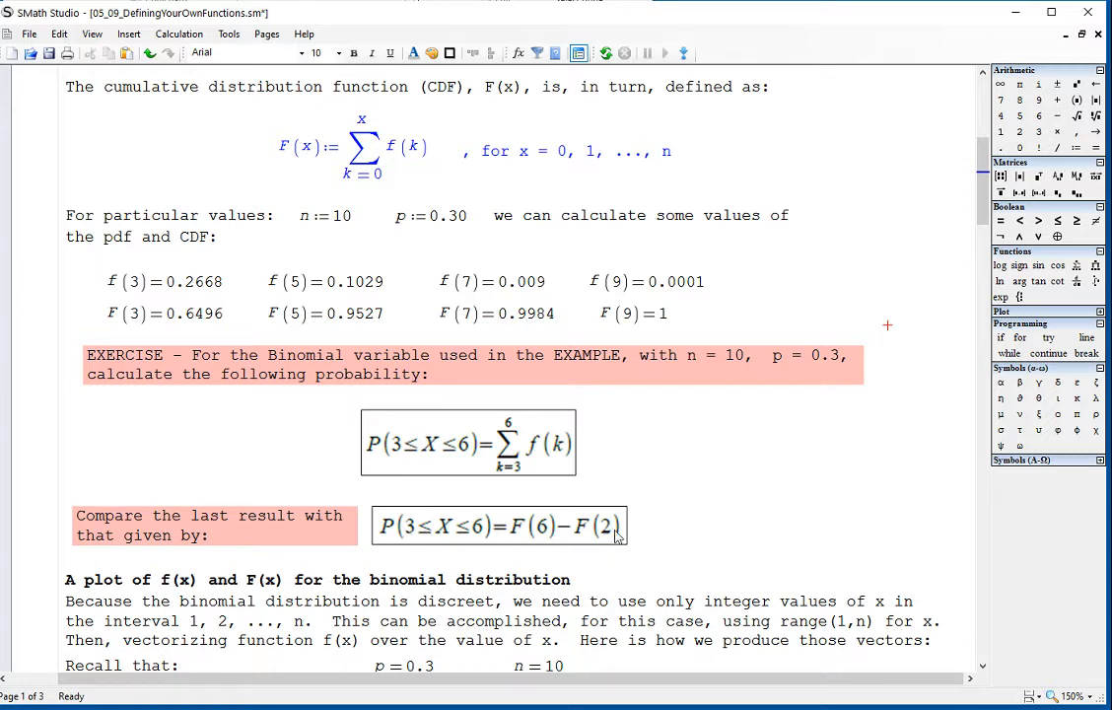
pyautogui.scroll(-1, 702, 521)
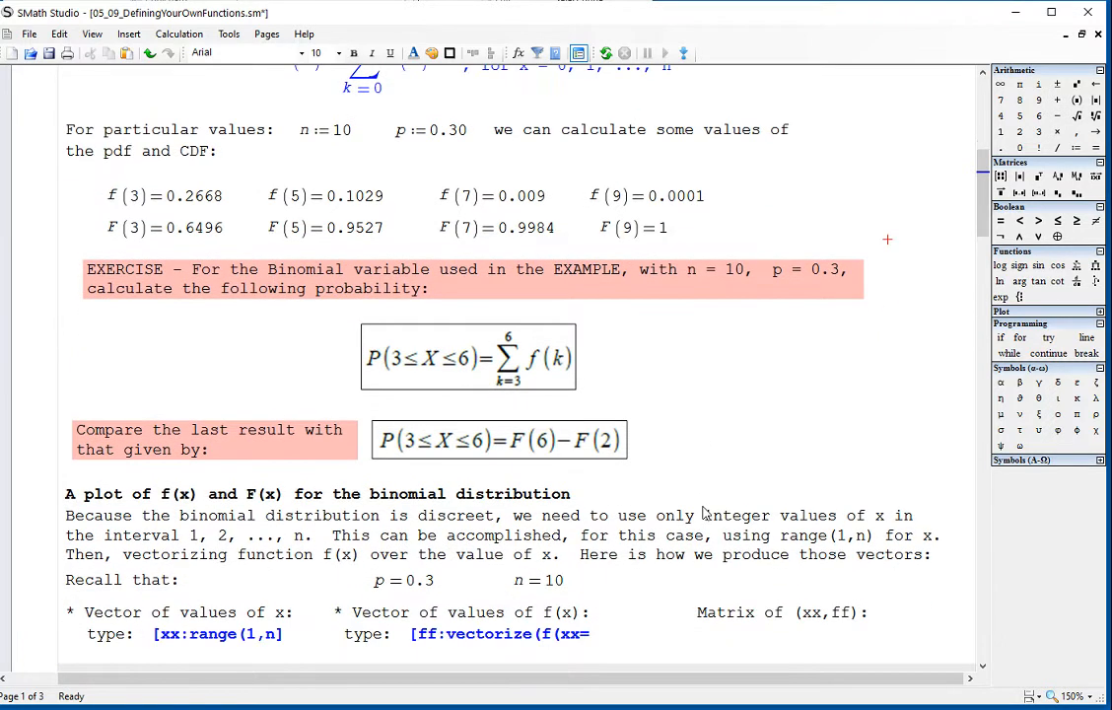
pyautogui.click(665, 350)
pyautogui.click(1078, 266)
pyautogui.moveTo(738, 403); pyautogui.dragTo(704, 401)
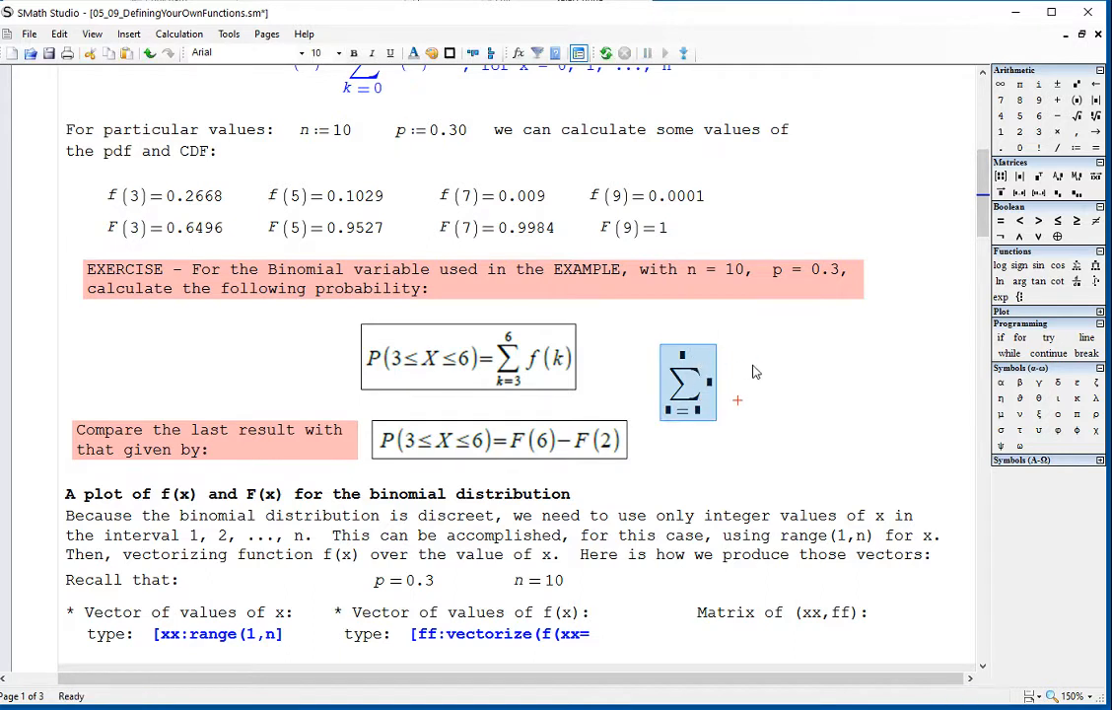
pyautogui.click(757, 368)
pyautogui.click(694, 371)
pyautogui.moveTo(736, 367); pyautogui.dragTo(709, 373)
pyautogui.moveTo(714, 374); pyautogui.dragTo(702, 351)
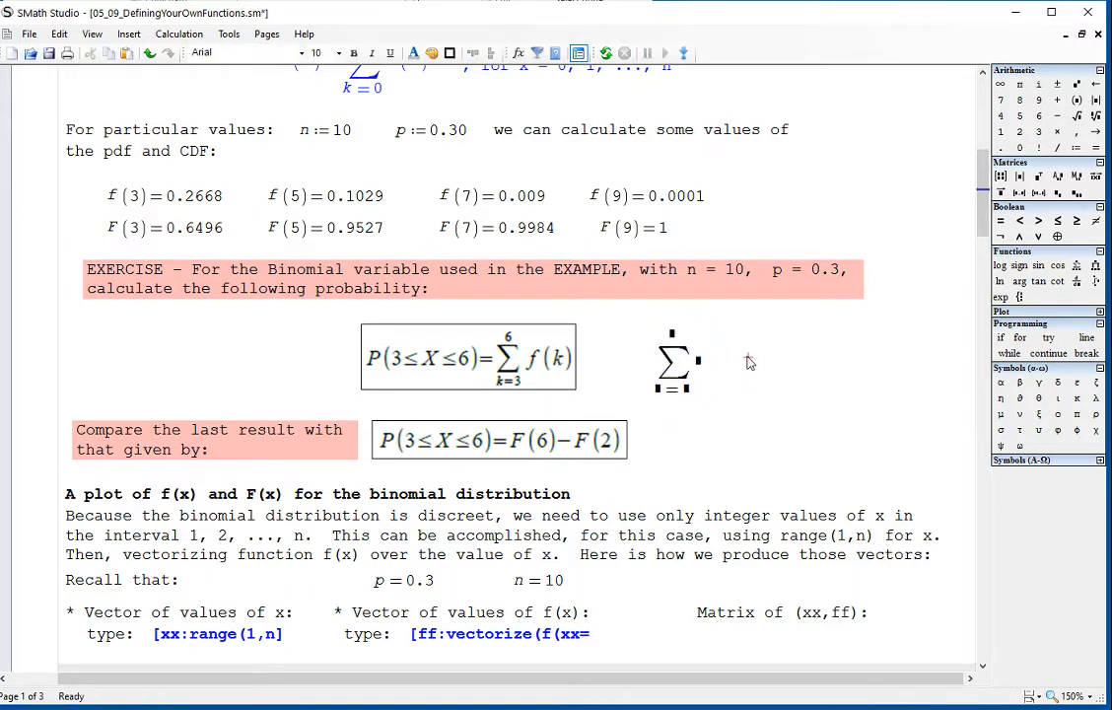
# Step: Fill in the summation as f(k) from k = 3 to 6 and evaluate it numerically
pyautogui.click(698, 363)
pyautogui.write('f')
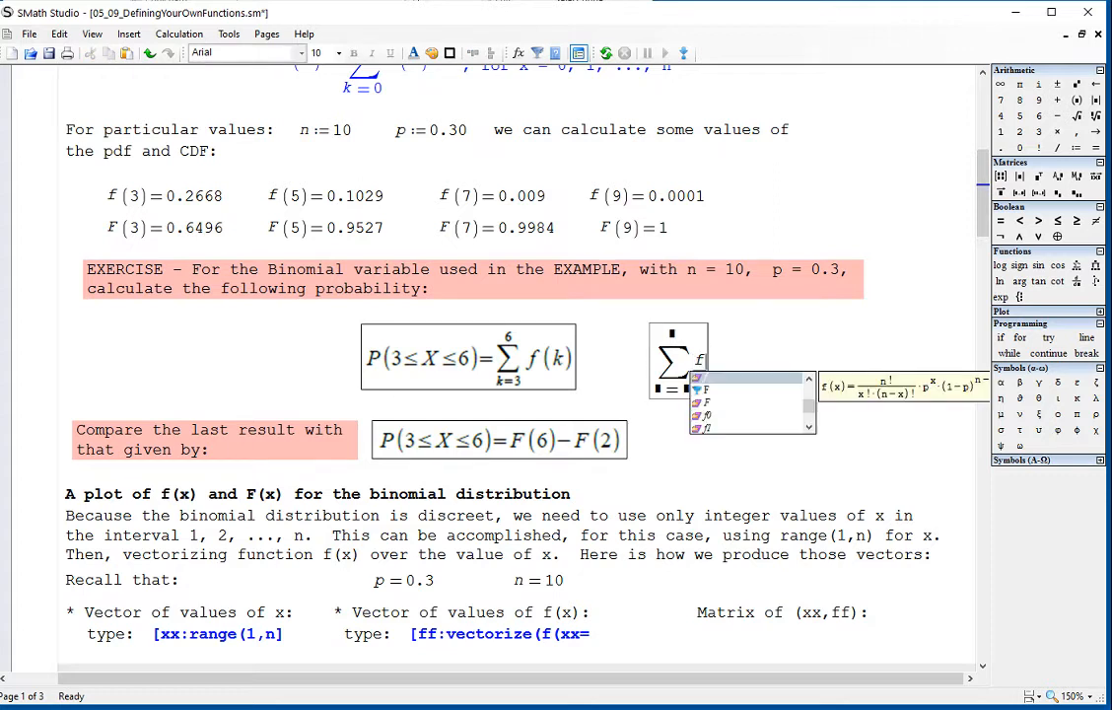
pyautogui.write('(k')
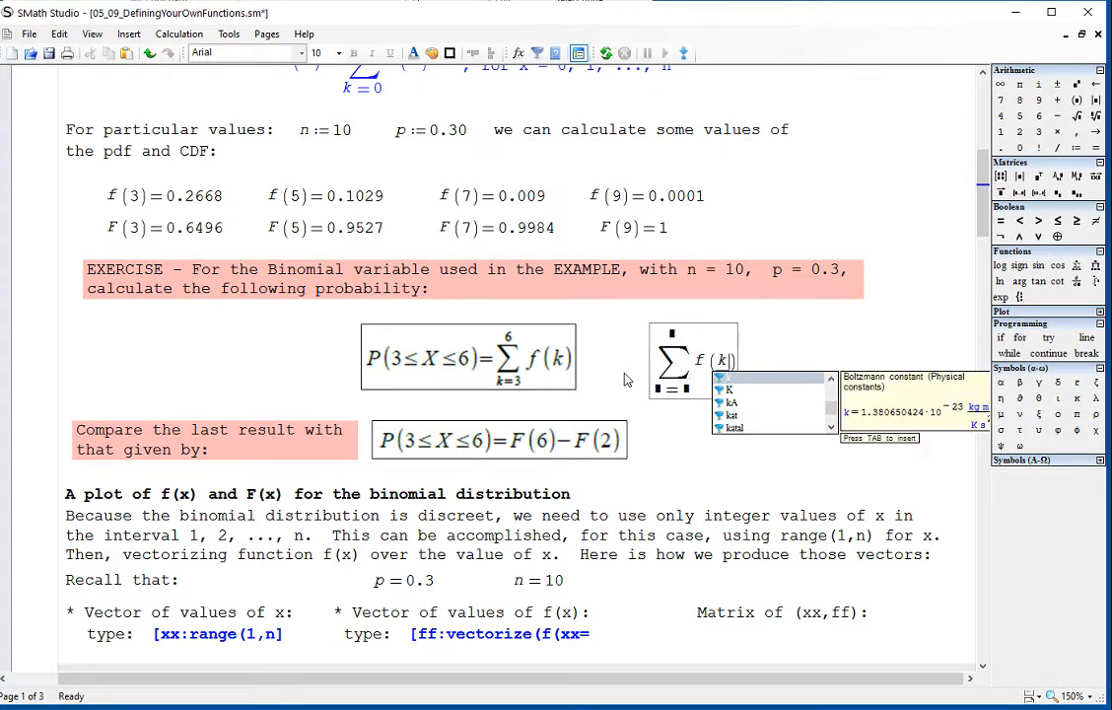
pyautogui.click(659, 390)
pyautogui.write('k=')
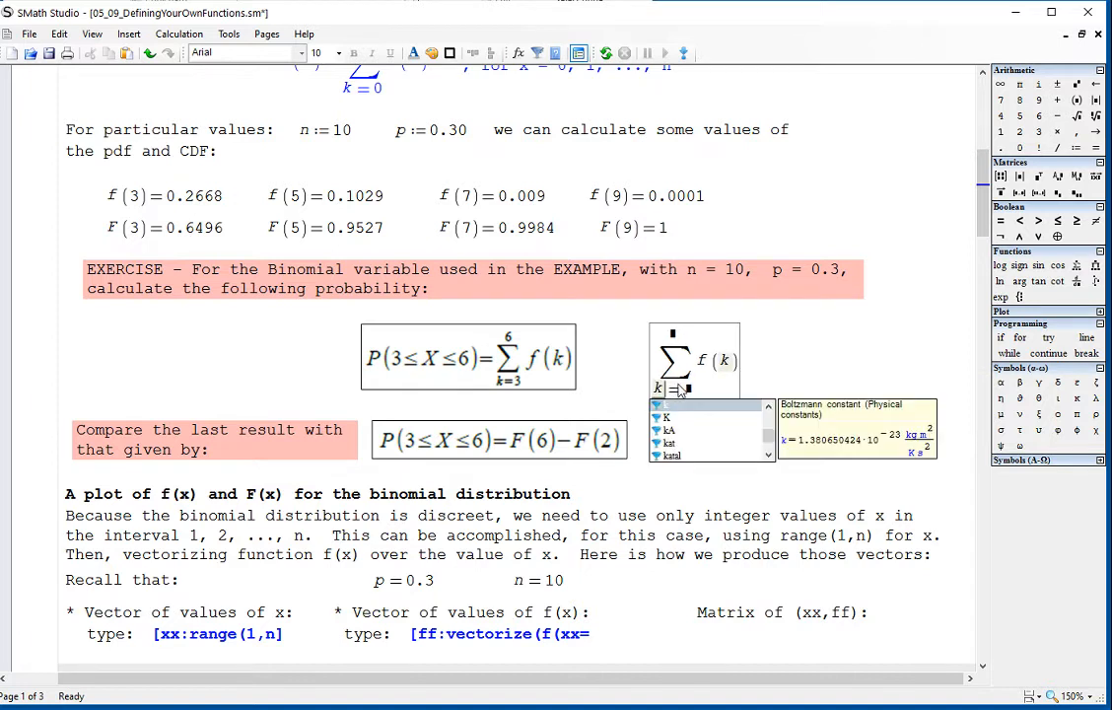
pyautogui.click(691, 392)
pyautogui.write('3')
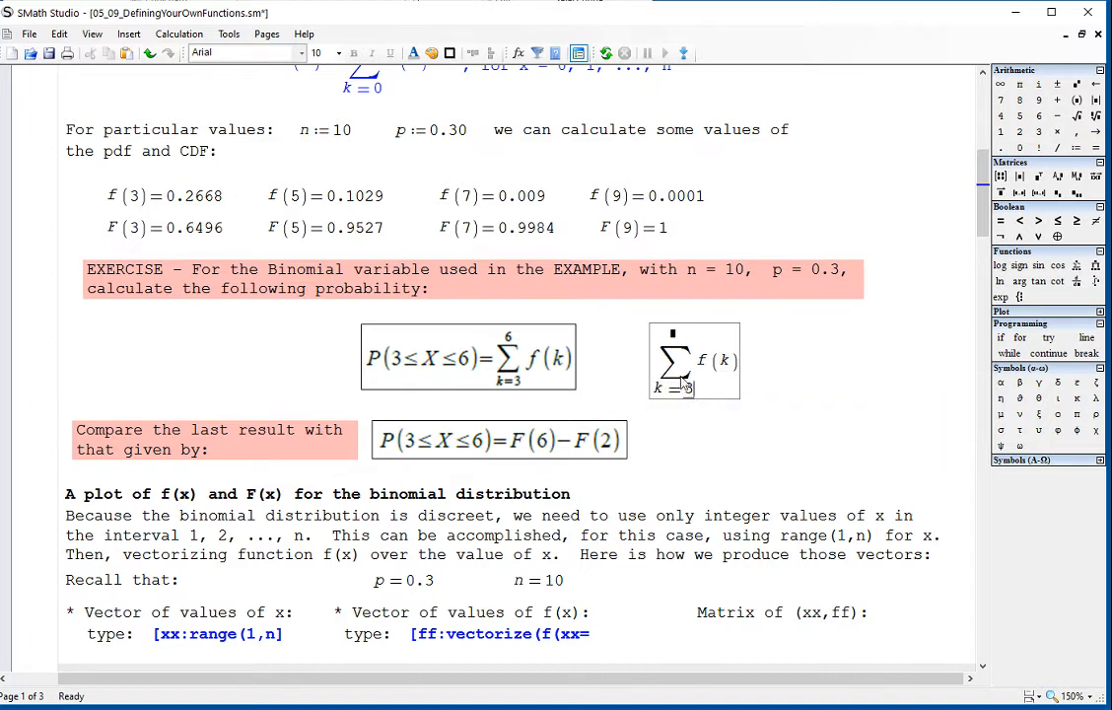
pyautogui.click(680, 338)
pyautogui.write('6= 0.6066')
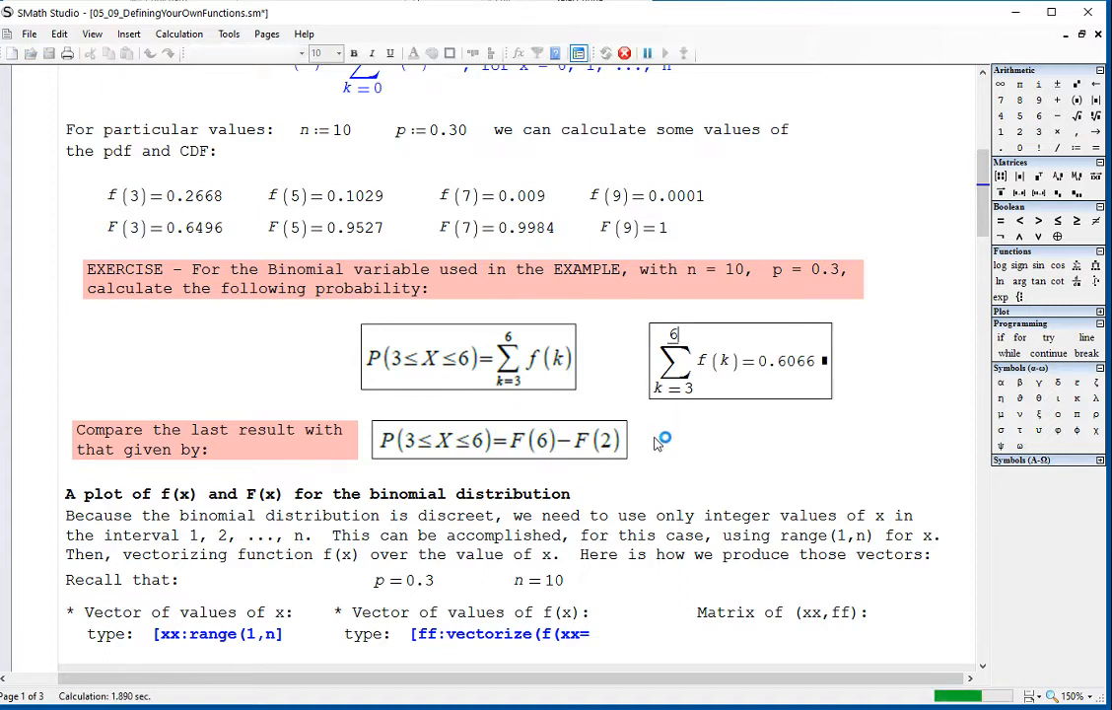
# Step: Evaluate F(6)-F(2) beside the boxed comparison formula
pyautogui.click(659, 440)
pyautogui.write('F(')
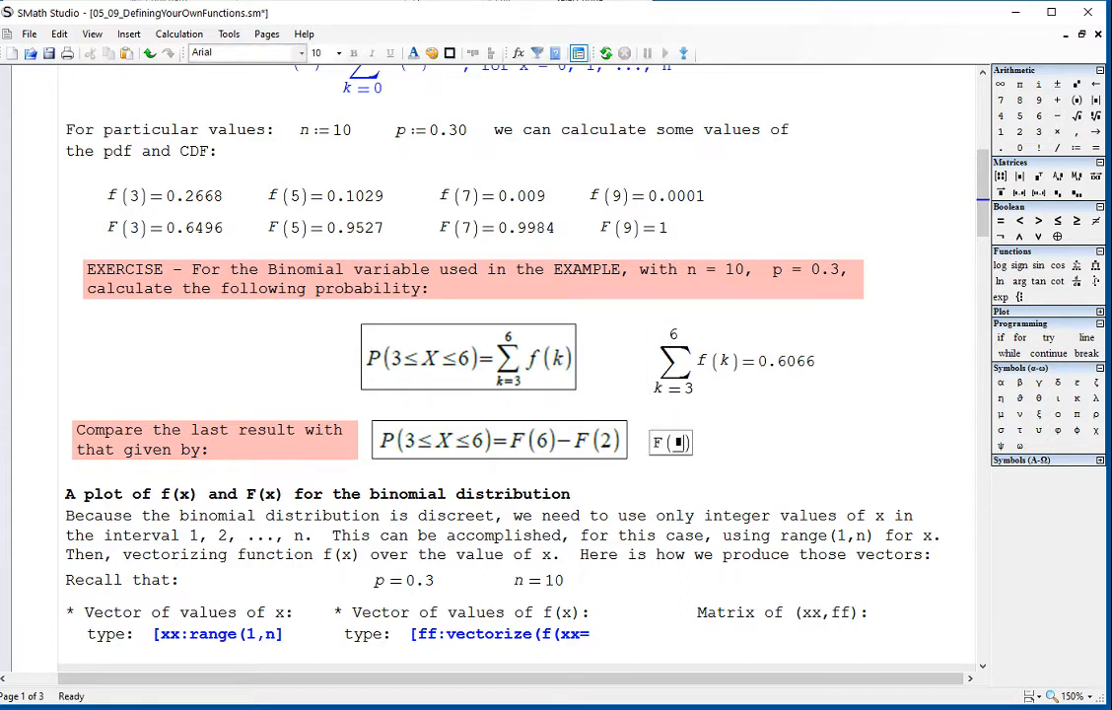
pyautogui.write('6-F(2=')
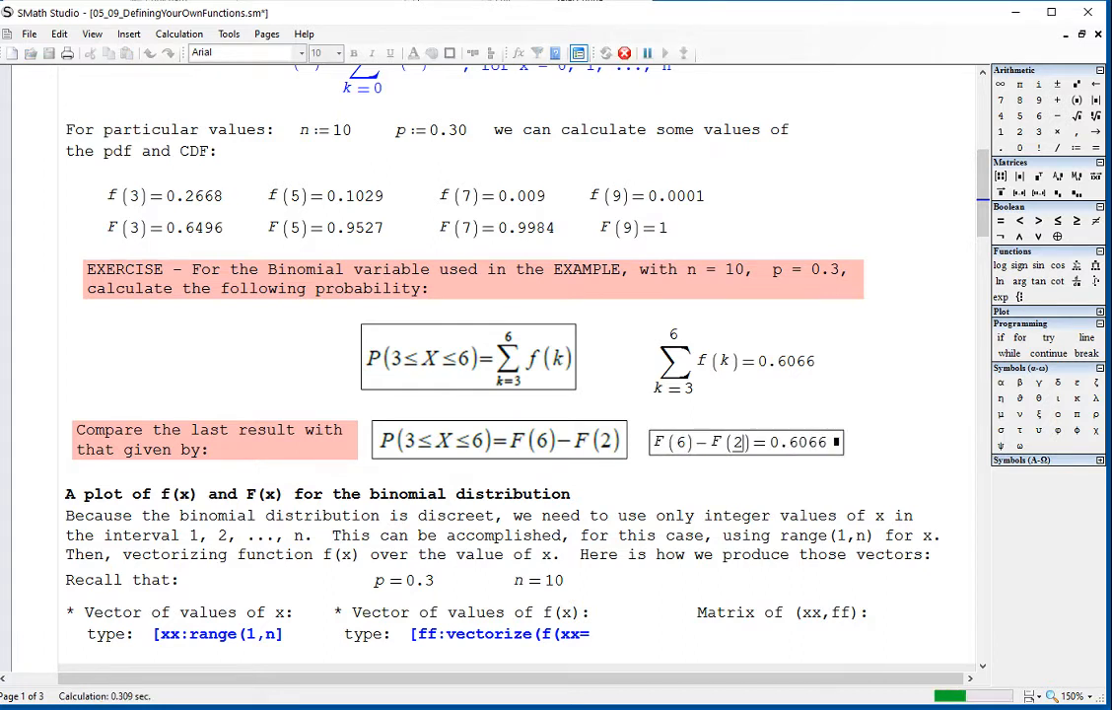
# Step: Delete both exercise calculations, the sum of f(k) and F(6)-F(2)
pyautogui.moveTo(857, 469); pyautogui.dragTo(695, 330)
pyautogui.press('Delete')
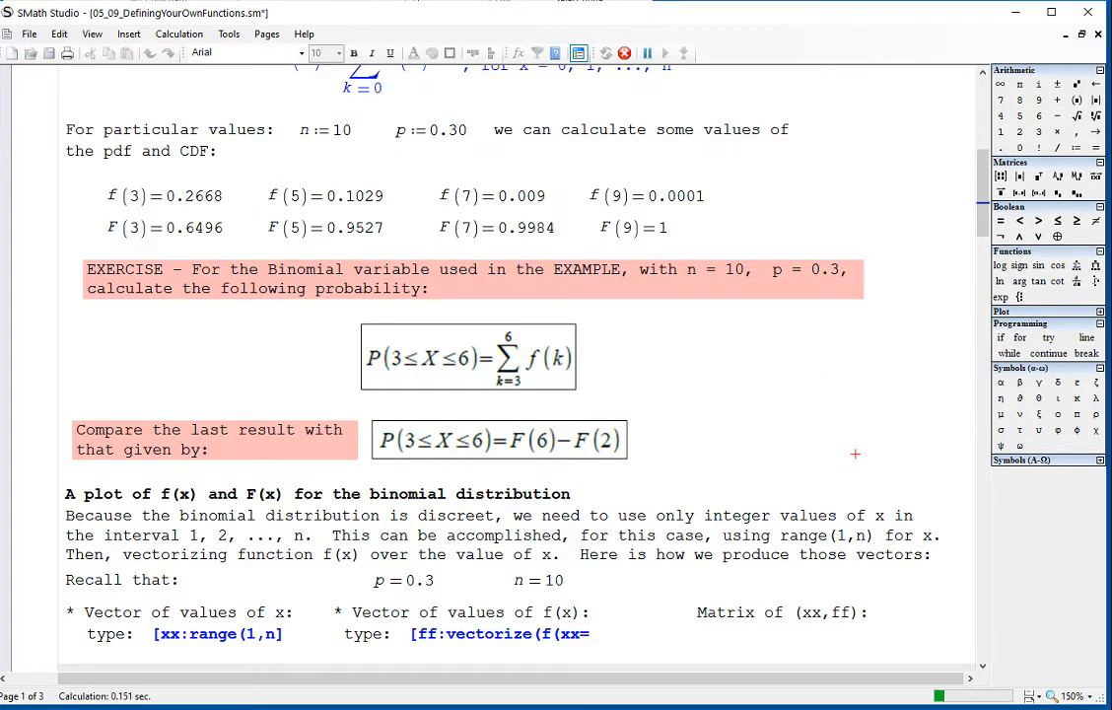
# Step: Examine the plot section's typing hints and the definitions of vectors xx and ff and matrix M
pyautogui.scroll(-3, 857, 394)
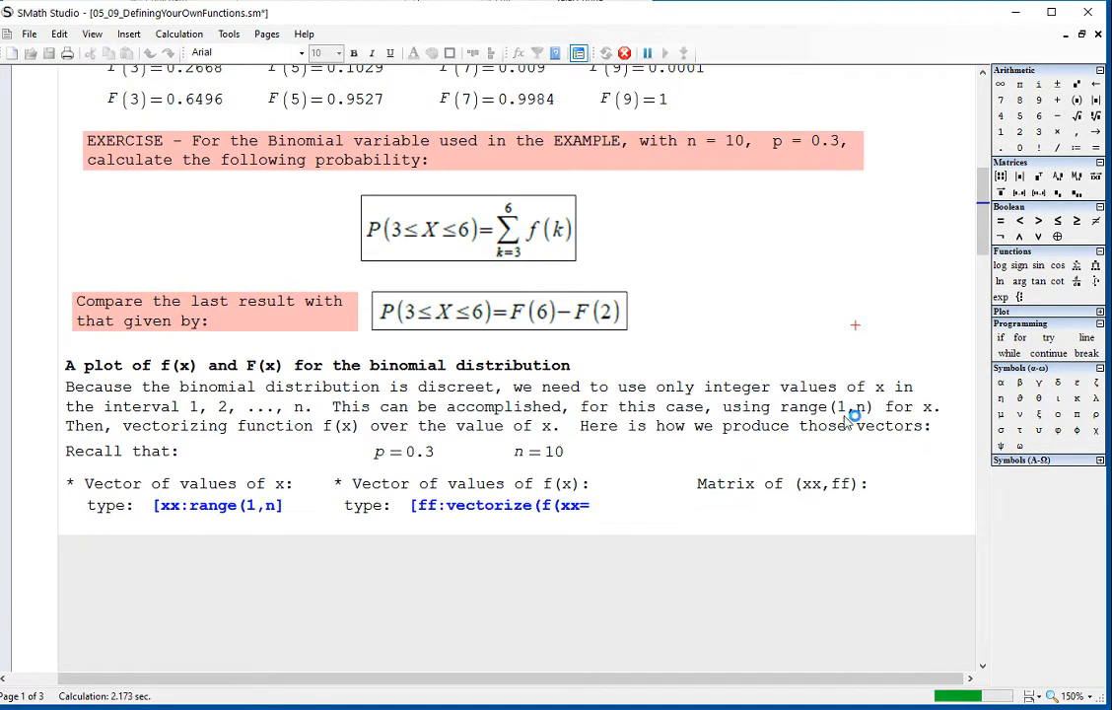
pyautogui.scroll(-5, 981, 673)
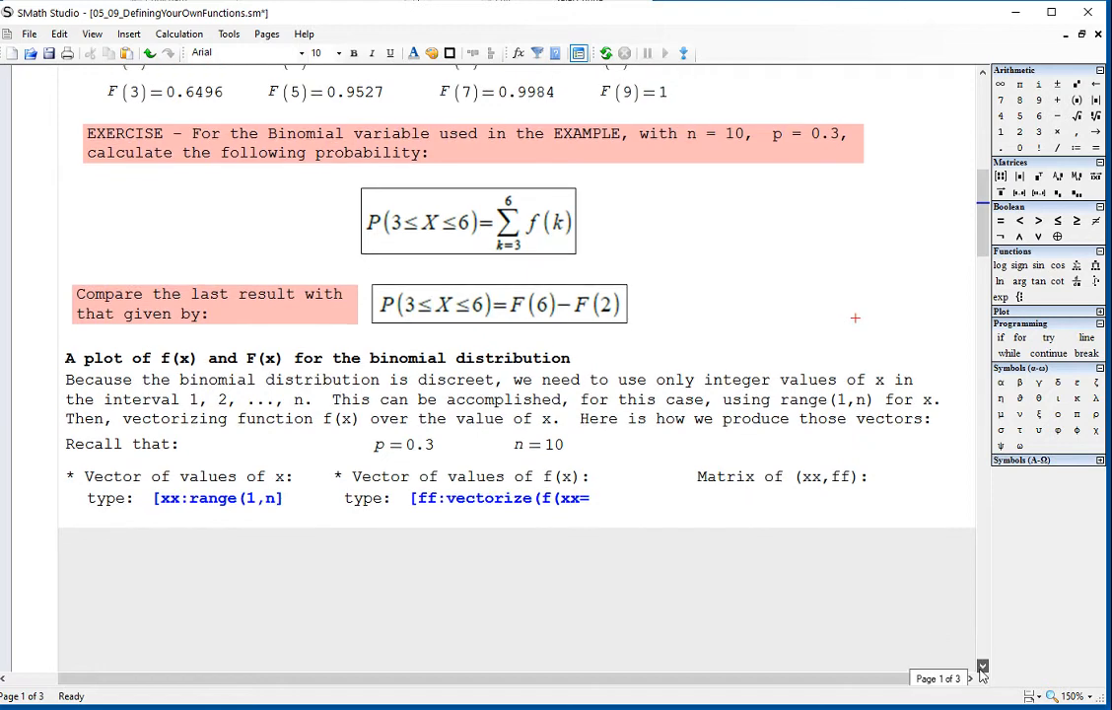
pyautogui.scroll(-6, 981, 673)
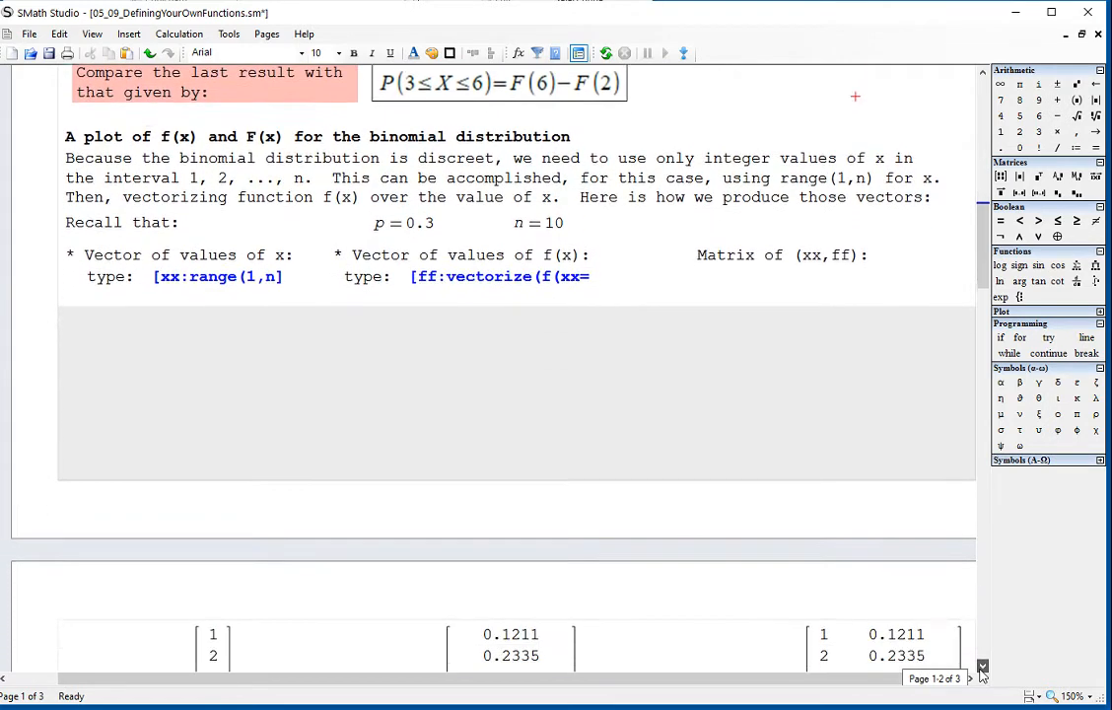
pyautogui.scroll(-1, 981, 673)
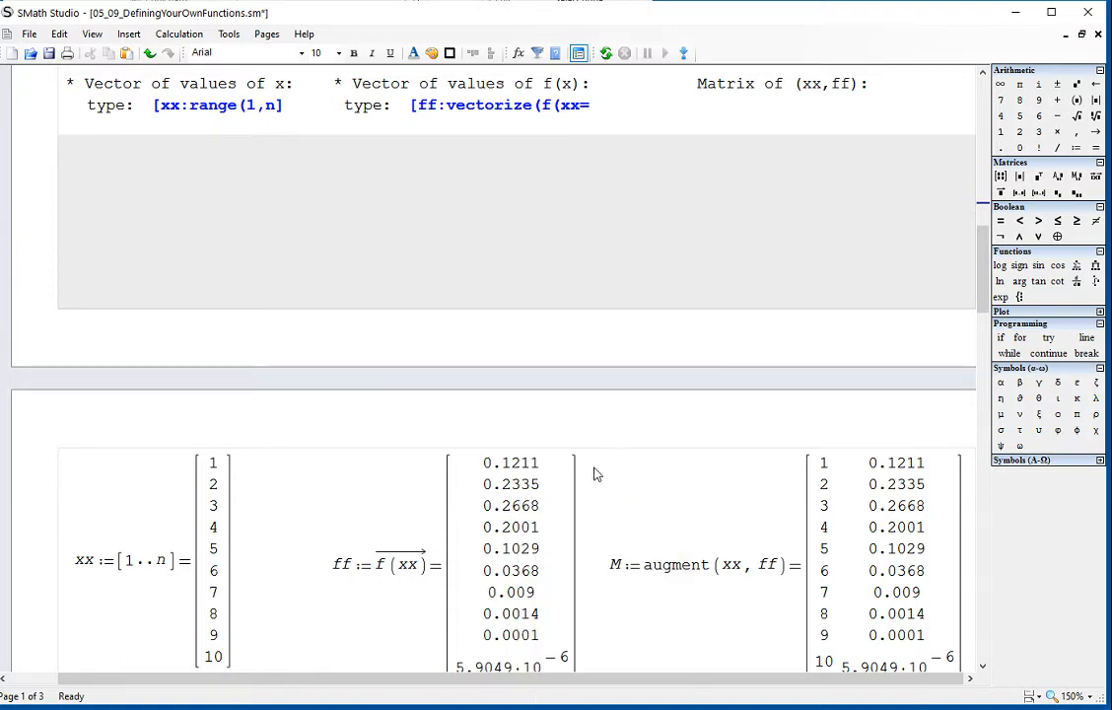
pyautogui.scroll(-1, 631, 473)
pyautogui.moveTo(665, 426)
pyautogui.scroll(1, 271, 184)
pyautogui.scroll(-3, 294, 173)
pyautogui.scroll(3, 281, 168)
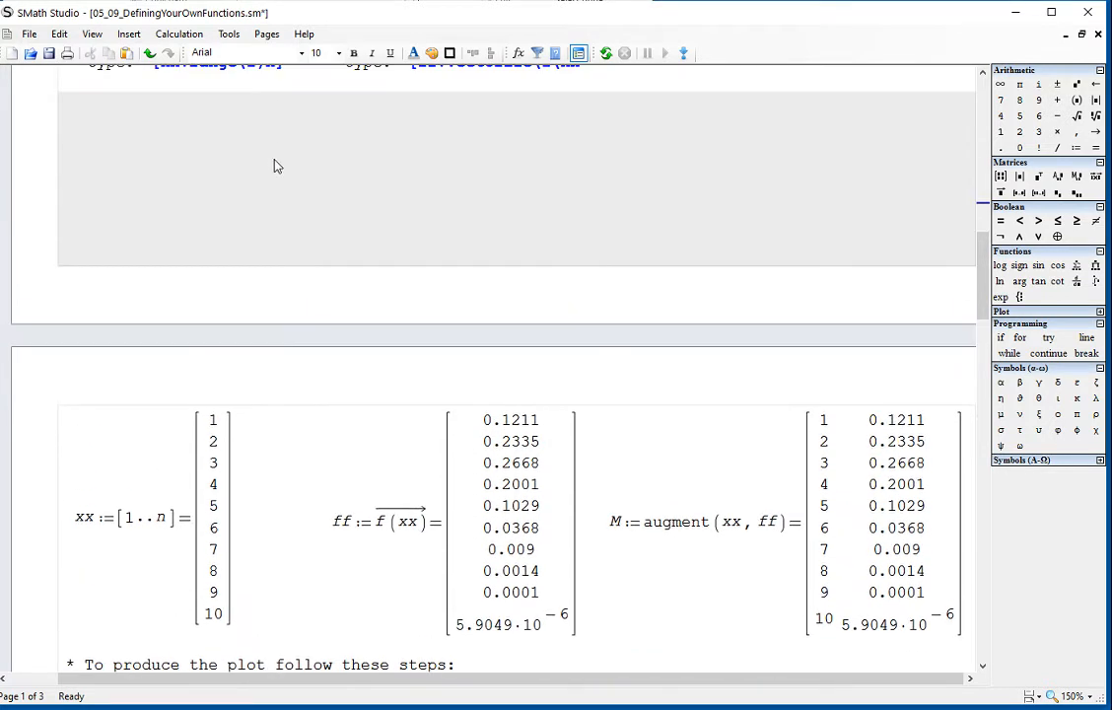
pyautogui.scroll(-2, 254, 138)
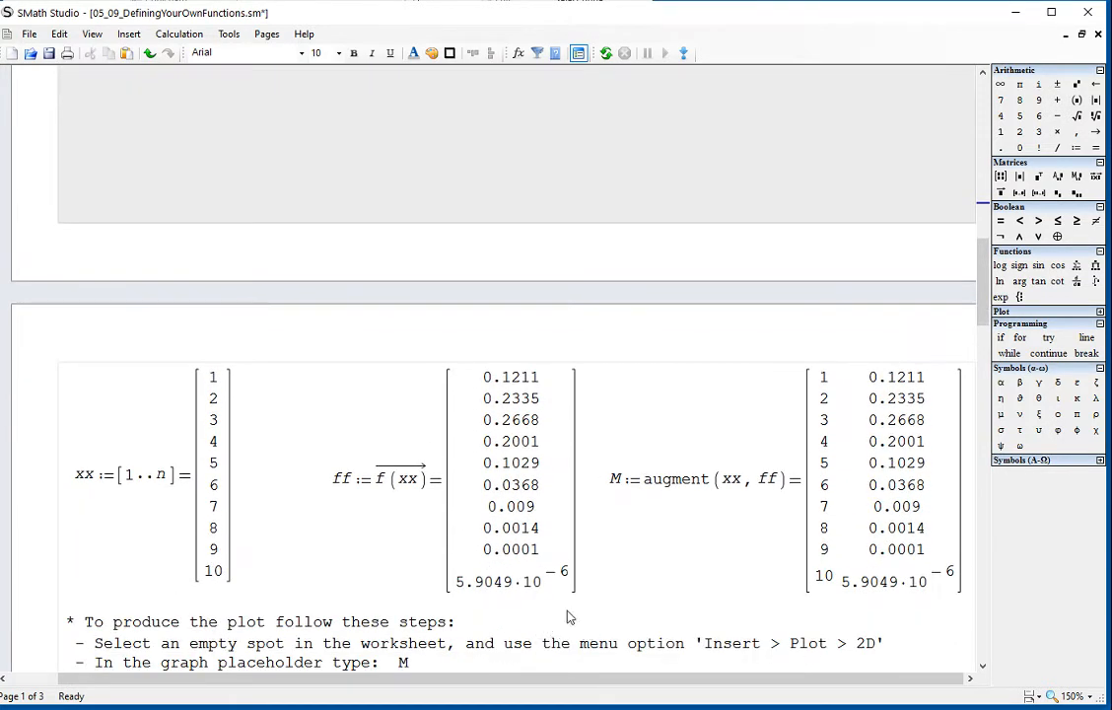
pyautogui.scroll(3, 526, 470)
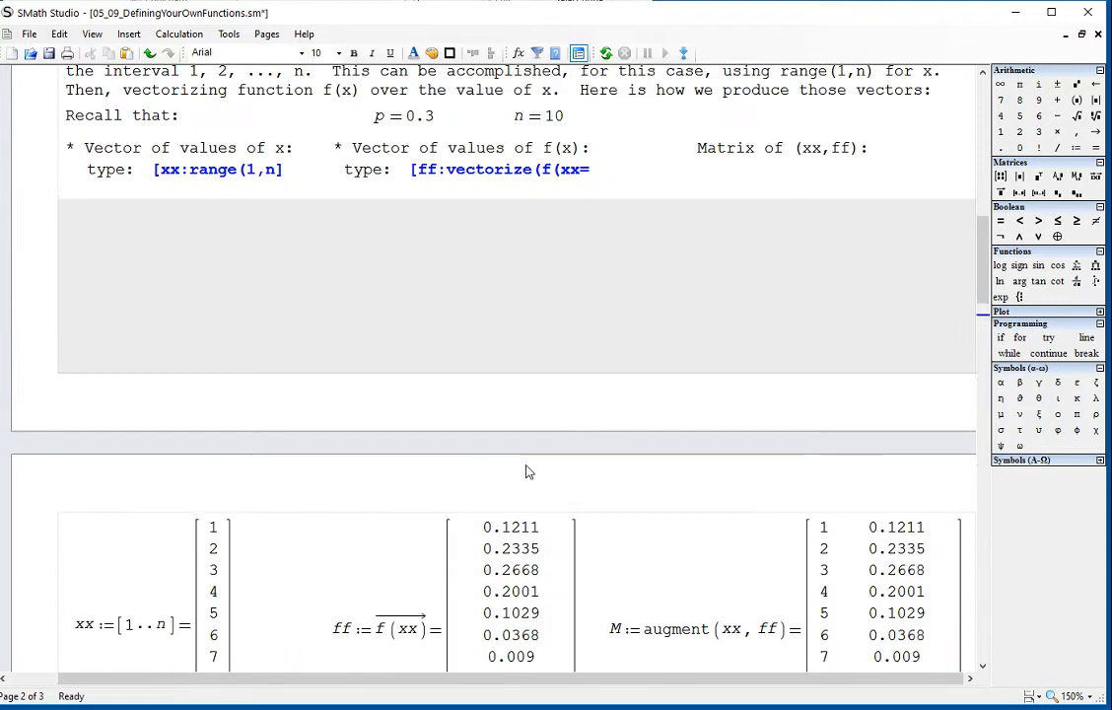
# Step: Change the typing hint for the vector of x values to xx:range(0,n]
pyautogui.click(254, 172)
pyautogui.press('BackSpace')
pyautogui.write('0')
pyautogui.click(510, 203)
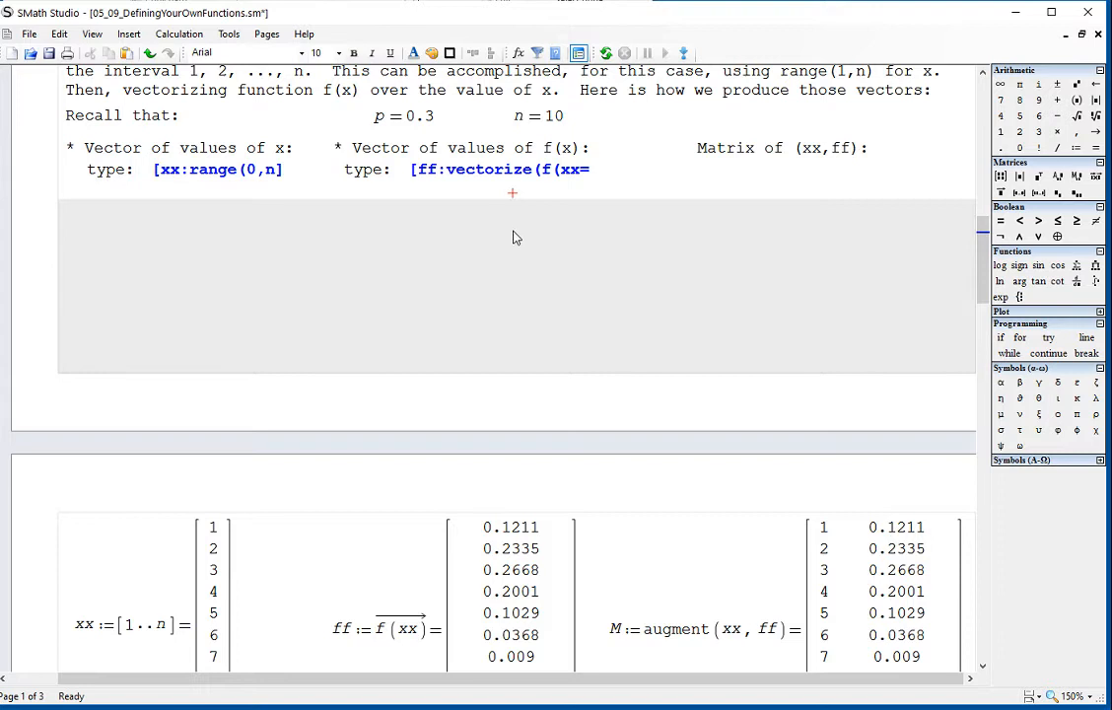
# Step: Change the lower limit of the range in the xx vector definition to 0 and recalculate the worksheet
pyautogui.scroll(-4, 509, 251)
pyautogui.click(138, 438)
pyautogui.press('BackSpace')
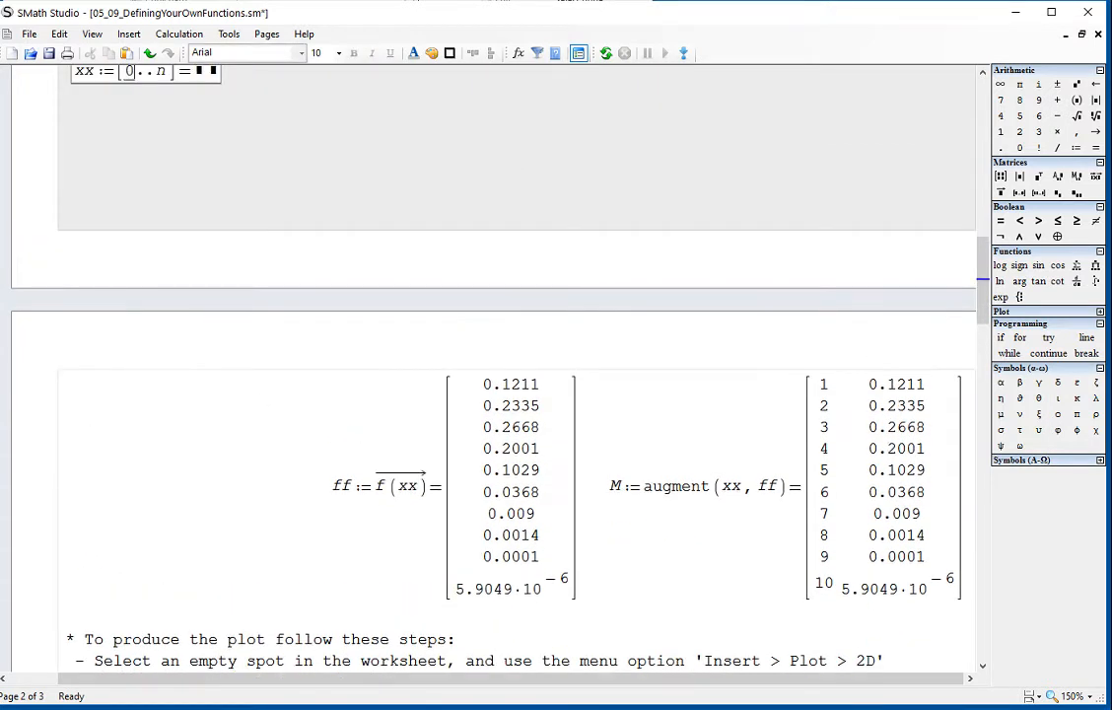
pyautogui.click(250, 298)
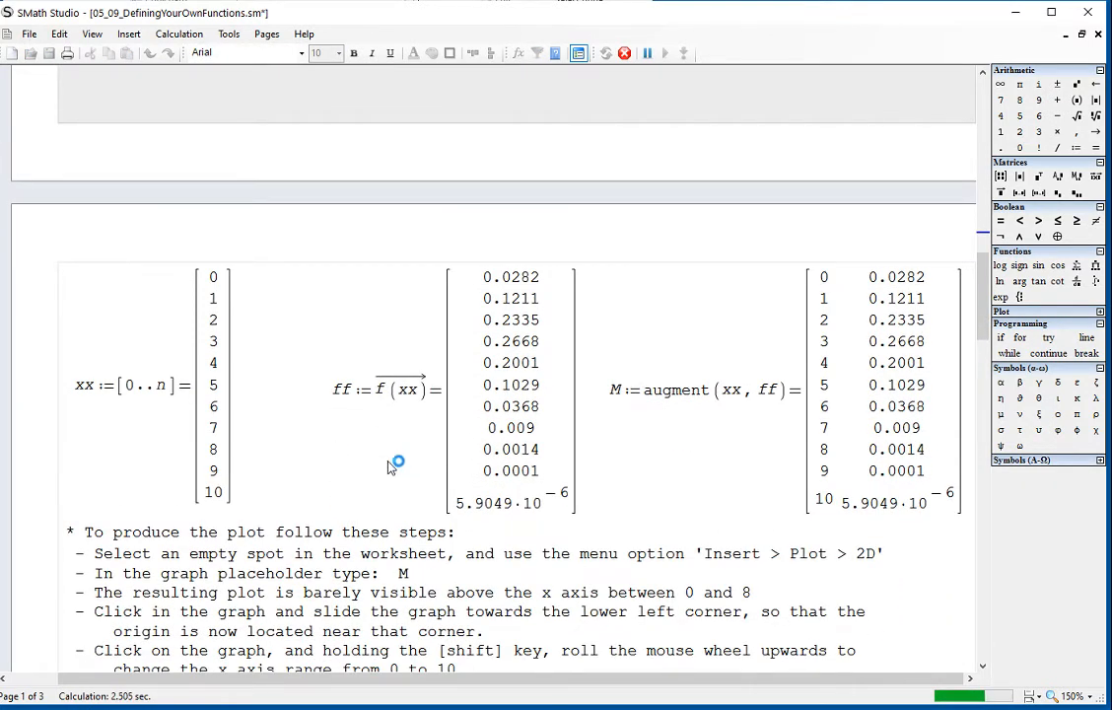
# Step: Examine the ff definition with its vectorized f(xx), the xx vector, and the two columns of augmented matrix M
pyautogui.moveTo(375, 463)
pyautogui.click(347, 400)
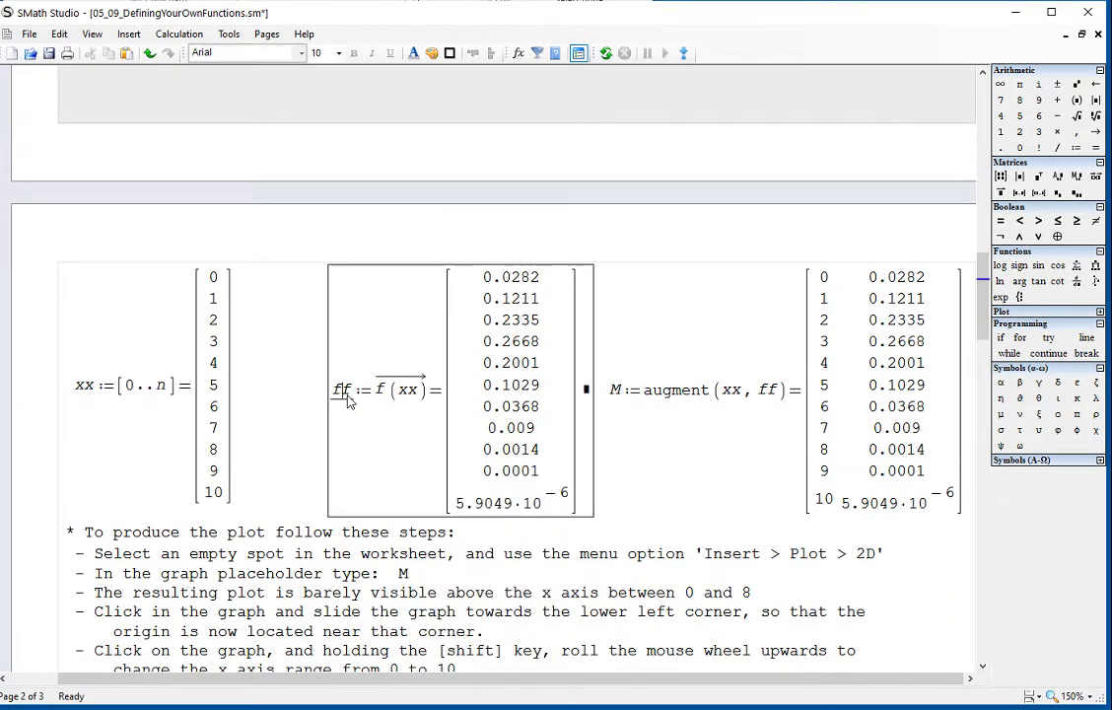
pyautogui.moveTo(339, 404); pyautogui.dragTo(375, 395)
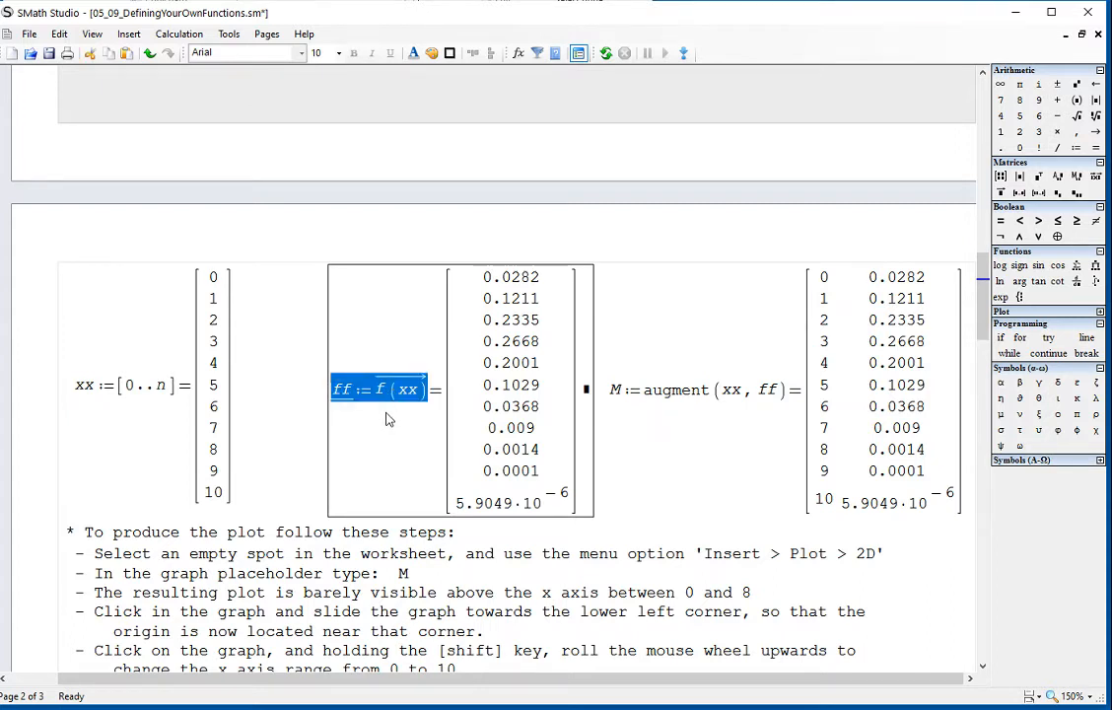
pyautogui.click(394, 406)
pyautogui.moveTo(387, 397); pyautogui.dragTo(418, 391)
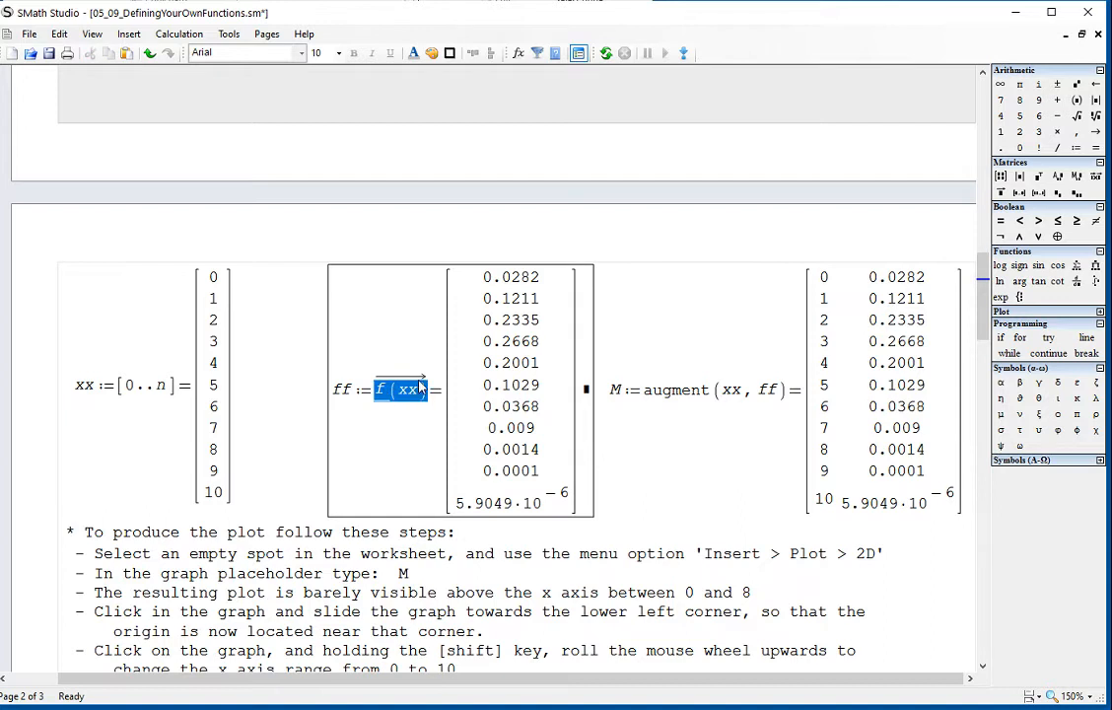
pyautogui.moveTo(97, 390); pyautogui.dragTo(77, 386)
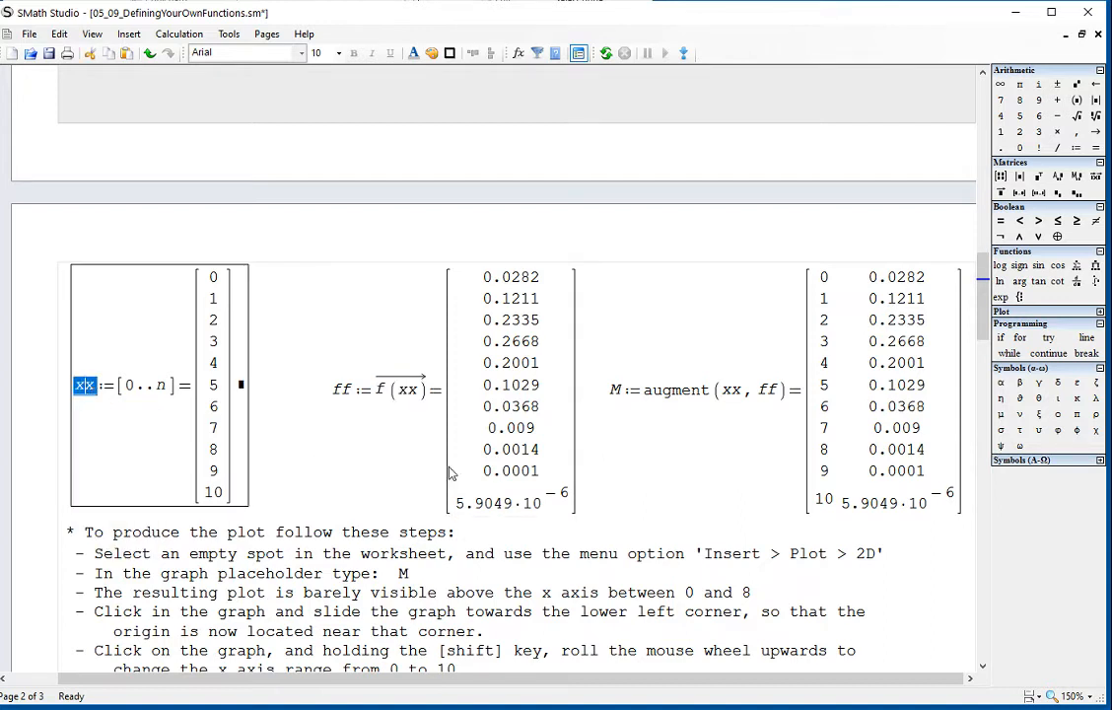
pyautogui.click(675, 470)
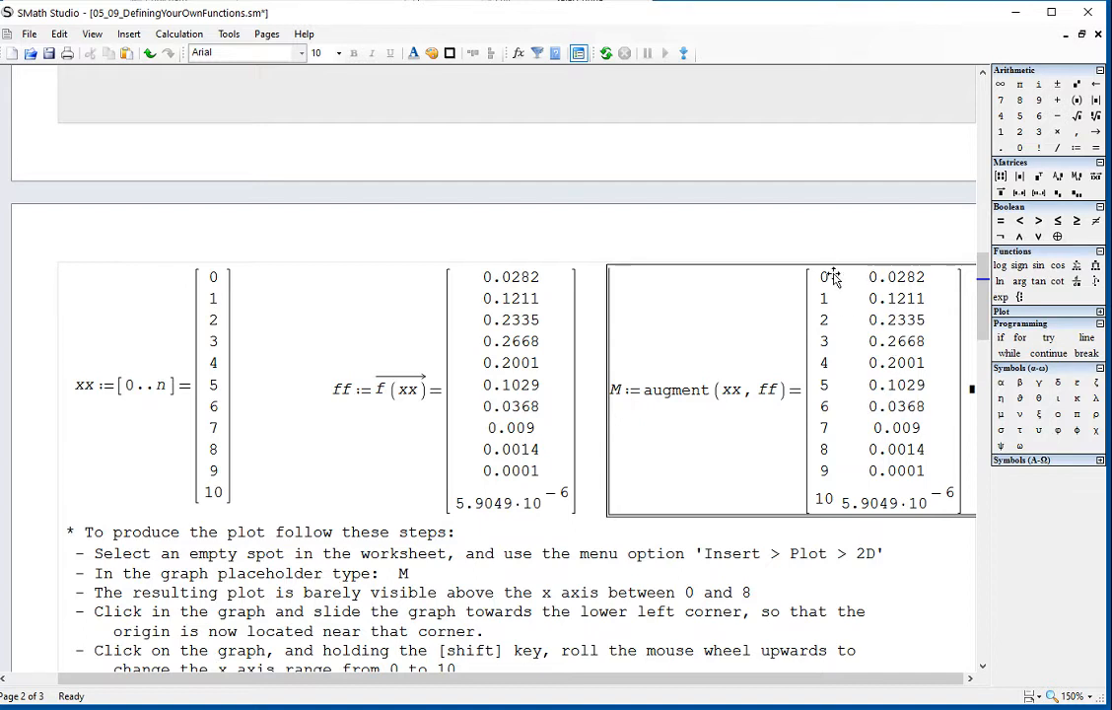
pyautogui.click(825, 263)
pyautogui.click(887, 264)
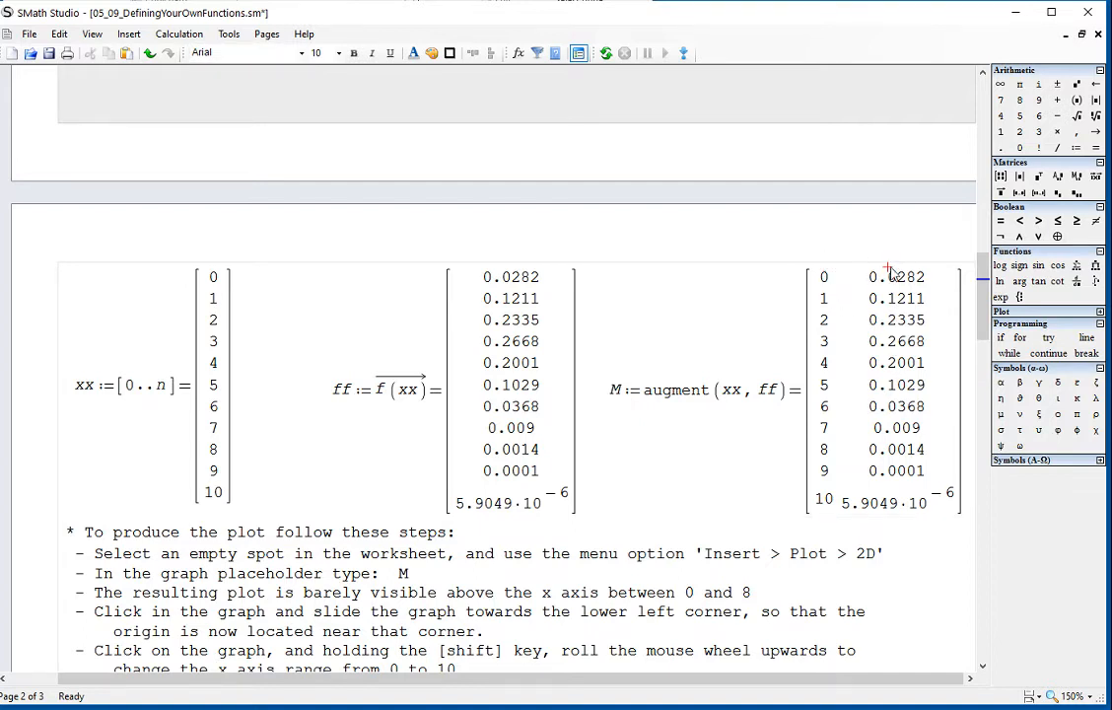
# Step: Move the plot of M to the page's left margin, below the plotting instructions
pyautogui.scroll(-1, 891, 306)
pyautogui.scroll(-4, 891, 308)
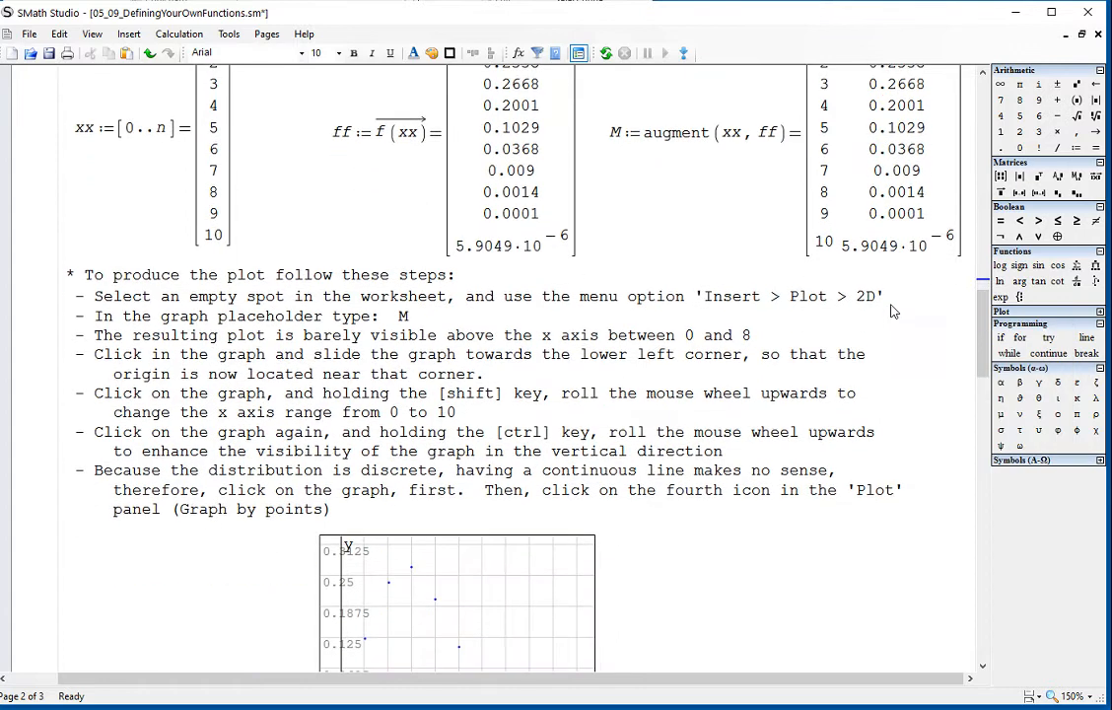
pyautogui.moveTo(693, 473); pyautogui.dragTo(360, 466)
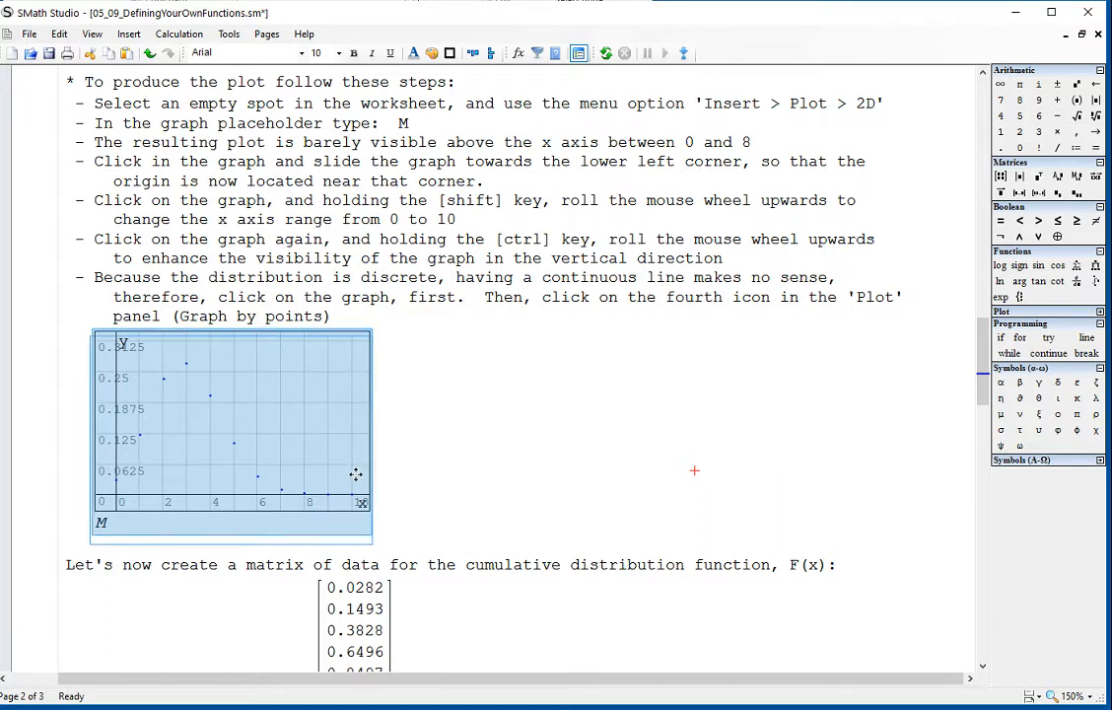
pyautogui.click(544, 406)
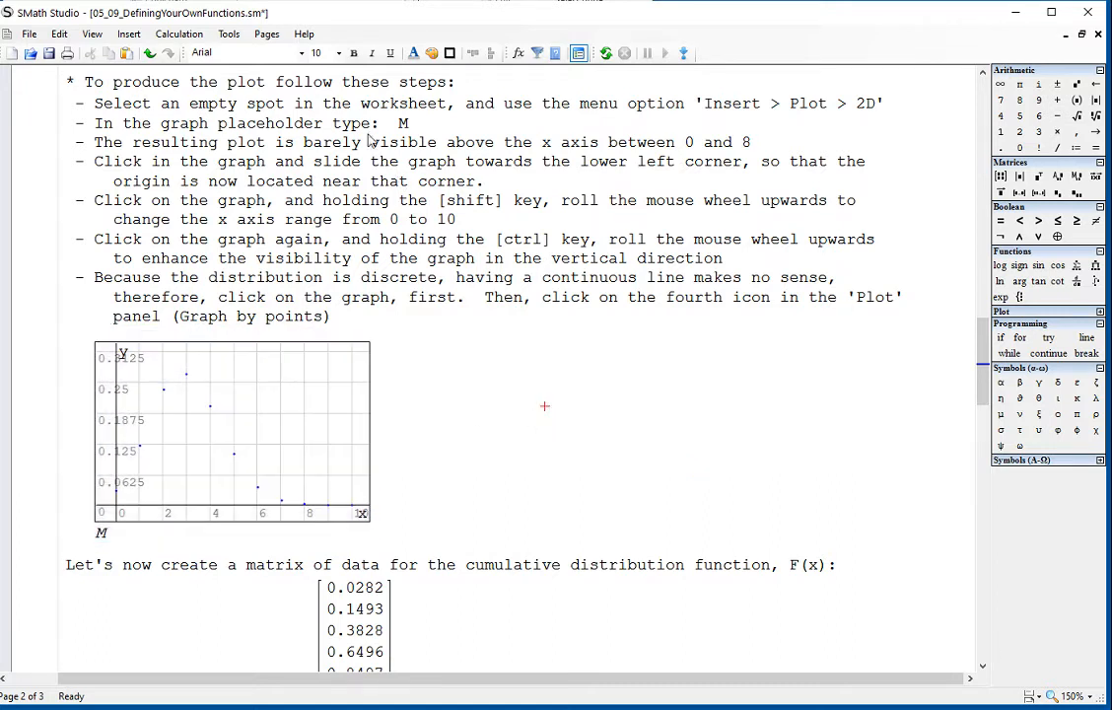
# Step: Insert a 2D plot below the plotting instructions and place it beside the existing plot of M
pyautogui.click(126, 34)
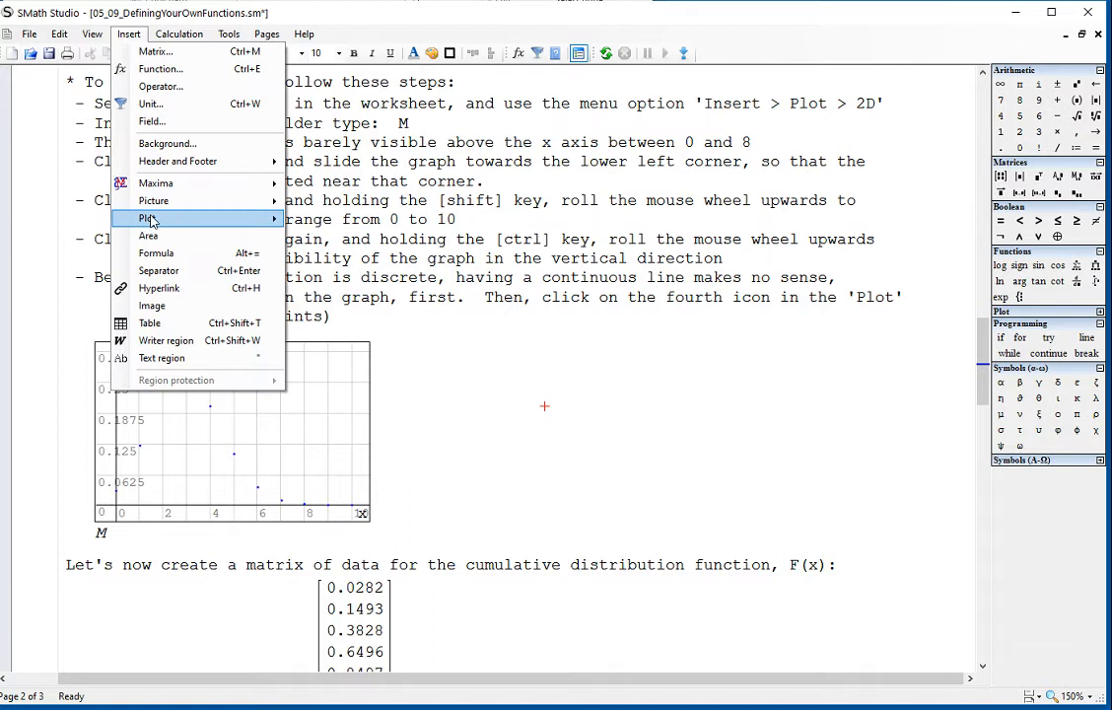
pyautogui.moveTo(148, 218)
pyautogui.click(276, 209)
pyautogui.moveTo(847, 409); pyautogui.dragTo(821, 437)
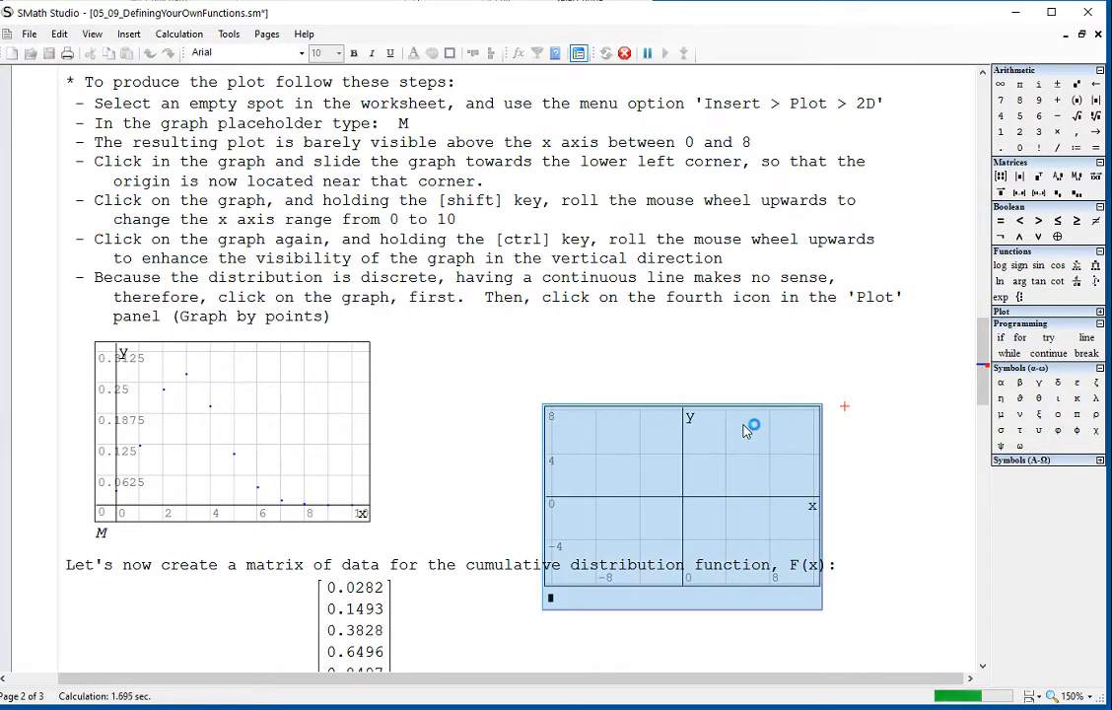
pyautogui.moveTo(740, 437); pyautogui.dragTo(685, 369)
pyautogui.click(939, 439)
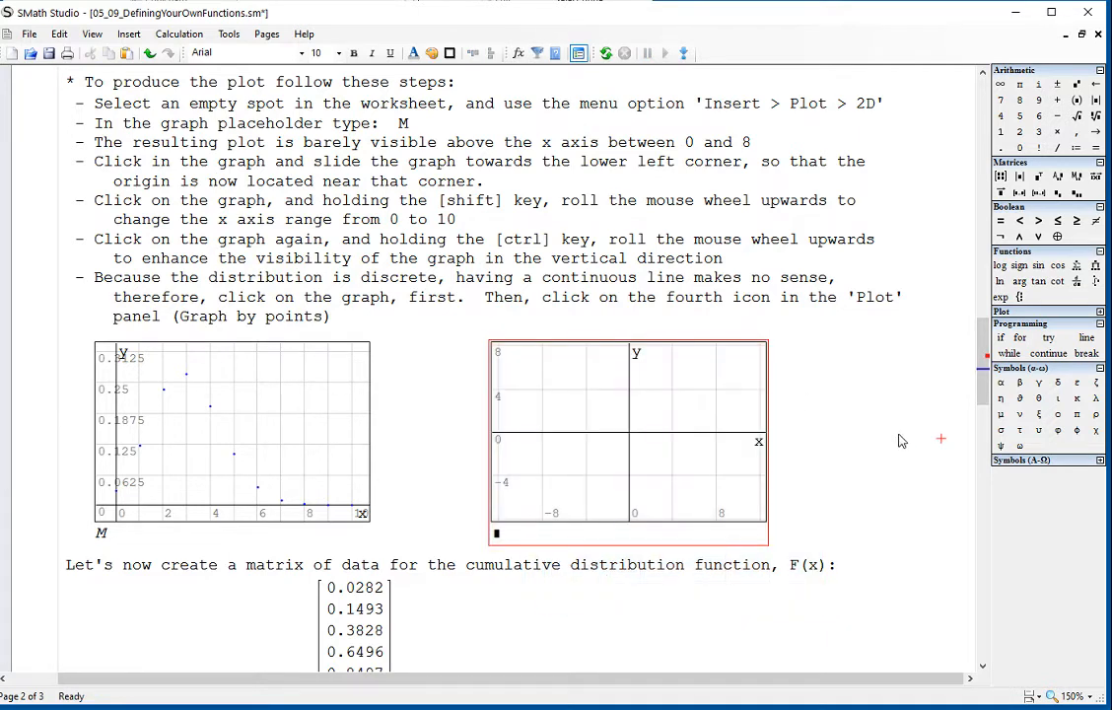
# Step: Check the definition of M, enter M as the new plot's expression and evaluate it
pyautogui.scroll(4, 901, 434)
pyautogui.scroll(1, 901, 418)
pyautogui.doubleClick(614, 240)
pyautogui.scroll(-6, 917, 537)
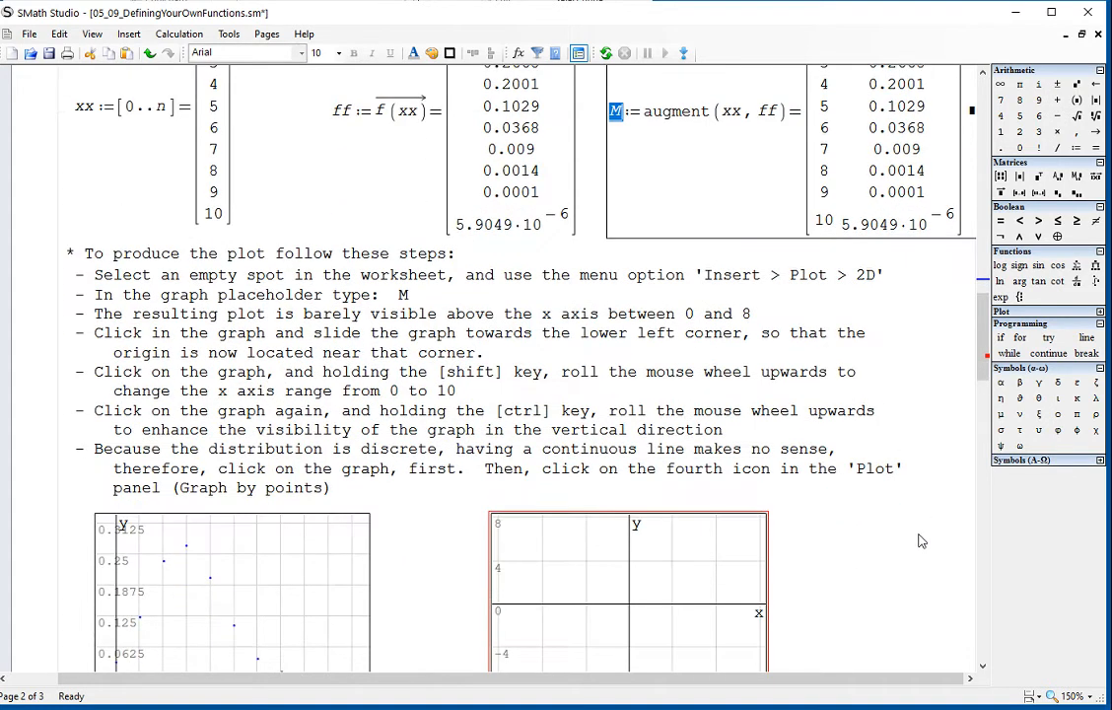
pyautogui.click(502, 494)
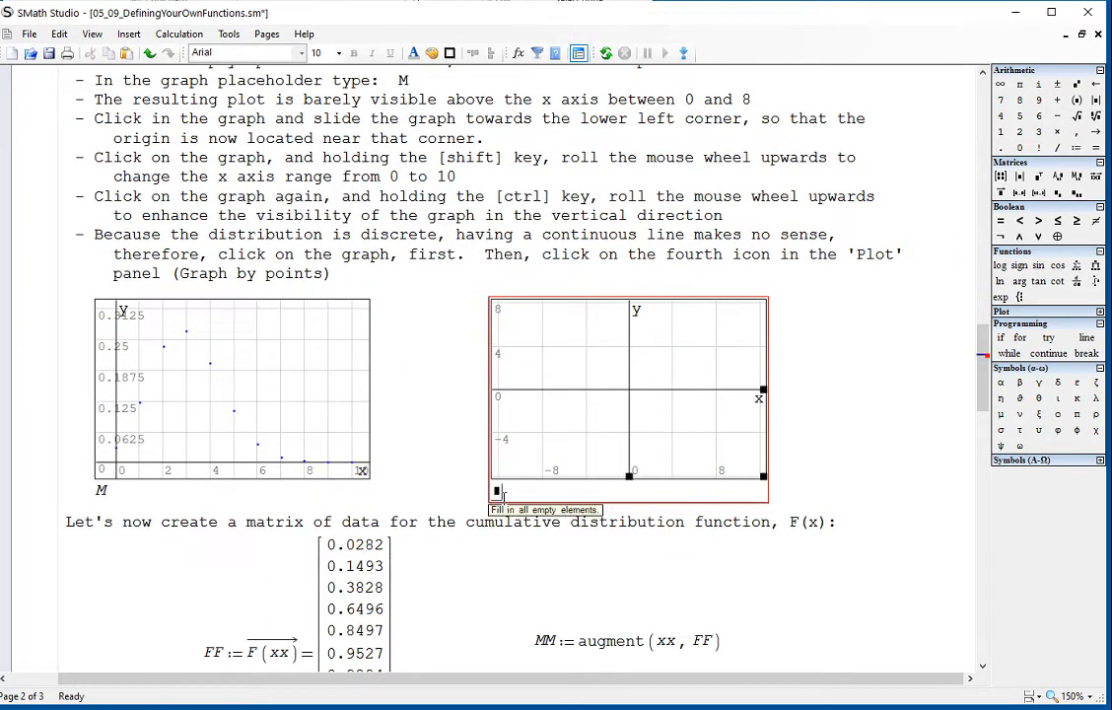
pyautogui.write('M')
pyautogui.click(963, 385)
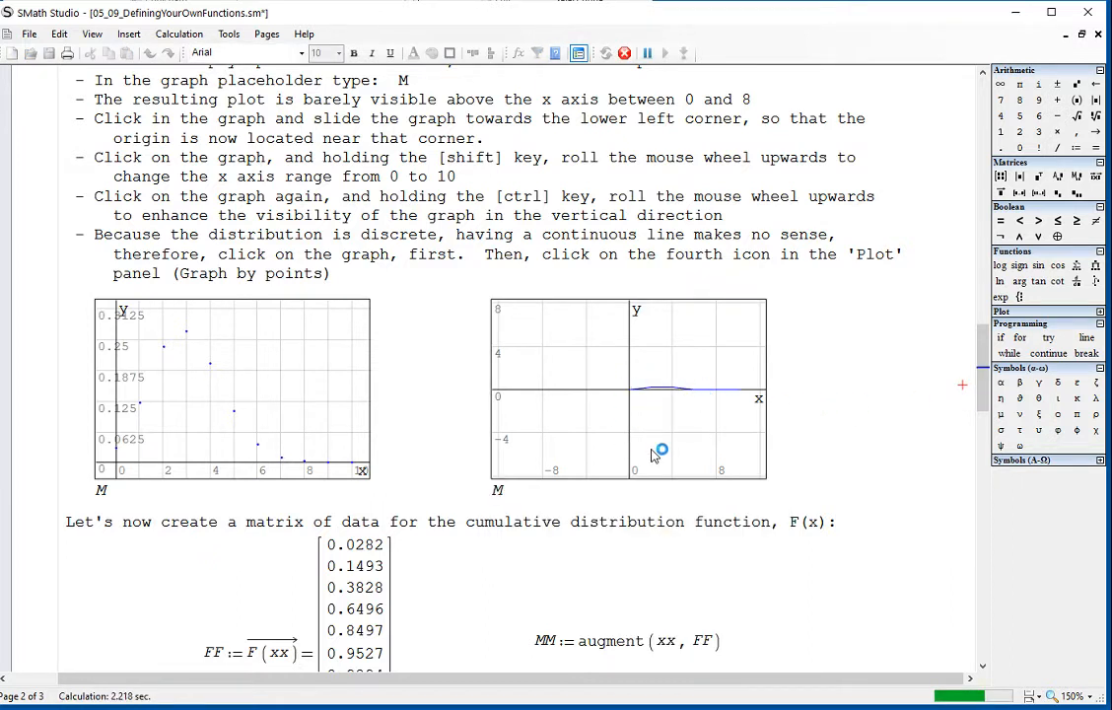
# Step: Shift the new plot's origin towards its lower-left corner and stretch the x axis until it extends just past 10
pyautogui.click(636, 403)
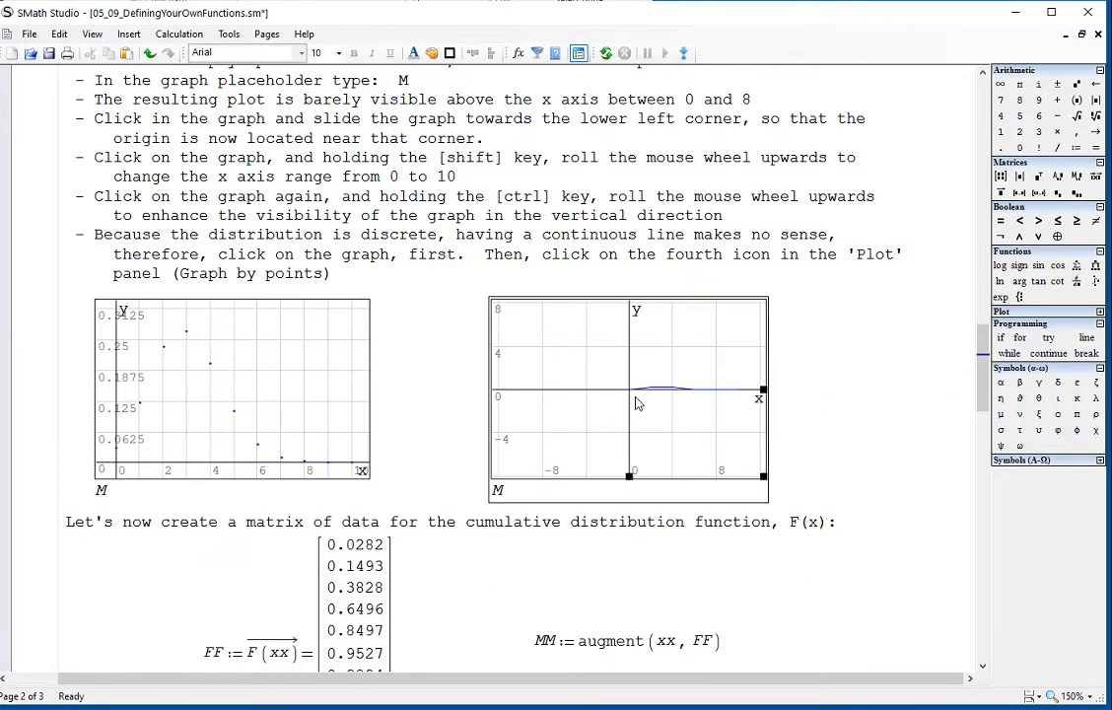
pyautogui.moveTo(636, 404); pyautogui.dragTo(517, 477)
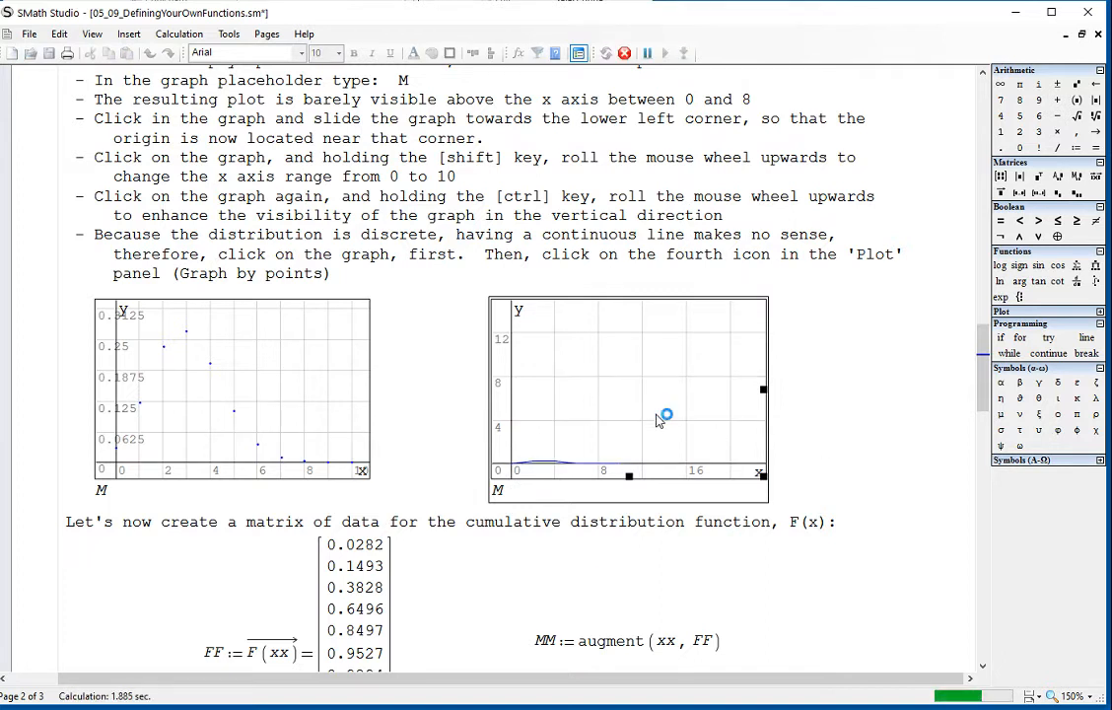
pyautogui.keyDown('shift'); pyautogui.scroll(1, 658, 419); pyautogui.keyUp('shift')
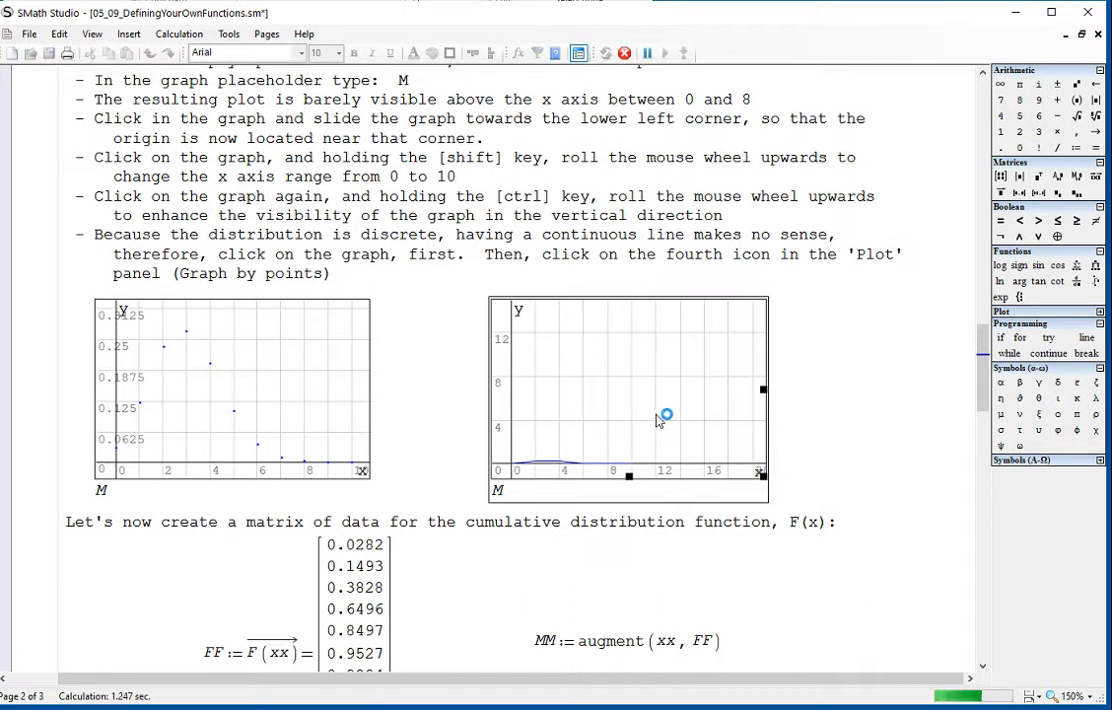
pyautogui.keyDown('shift'); pyautogui.scroll(1, 659, 420); pyautogui.keyUp('shift')
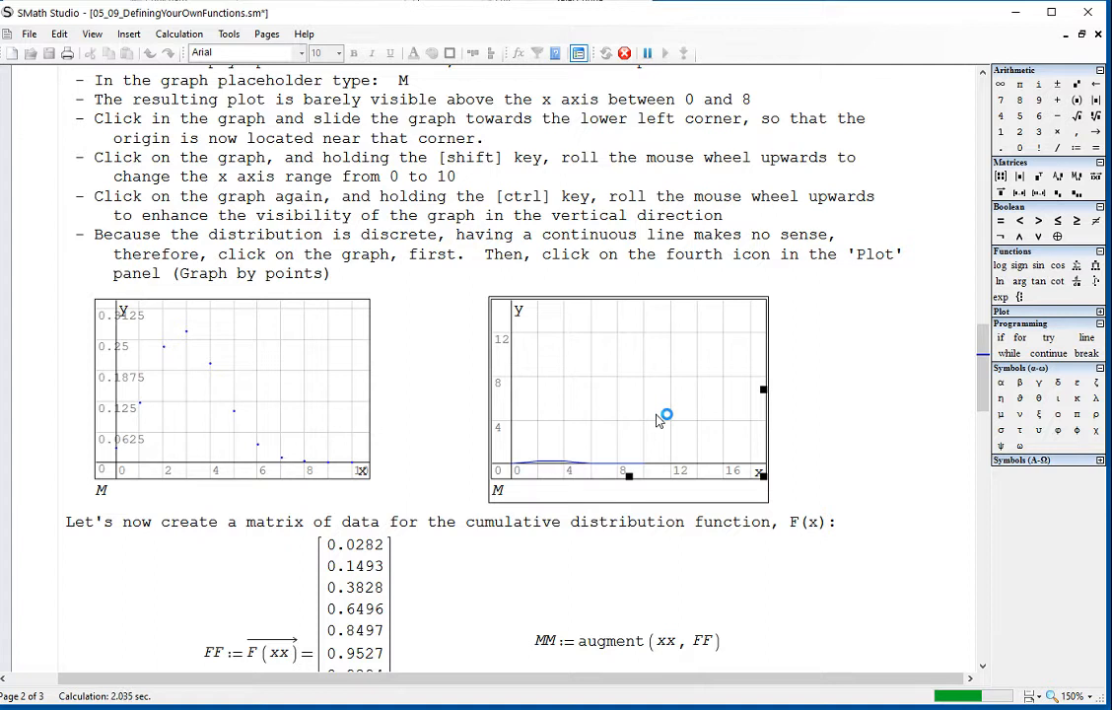
pyautogui.keyDown('shift'); pyautogui.scroll(1, 658, 420); pyautogui.keyUp('shift')
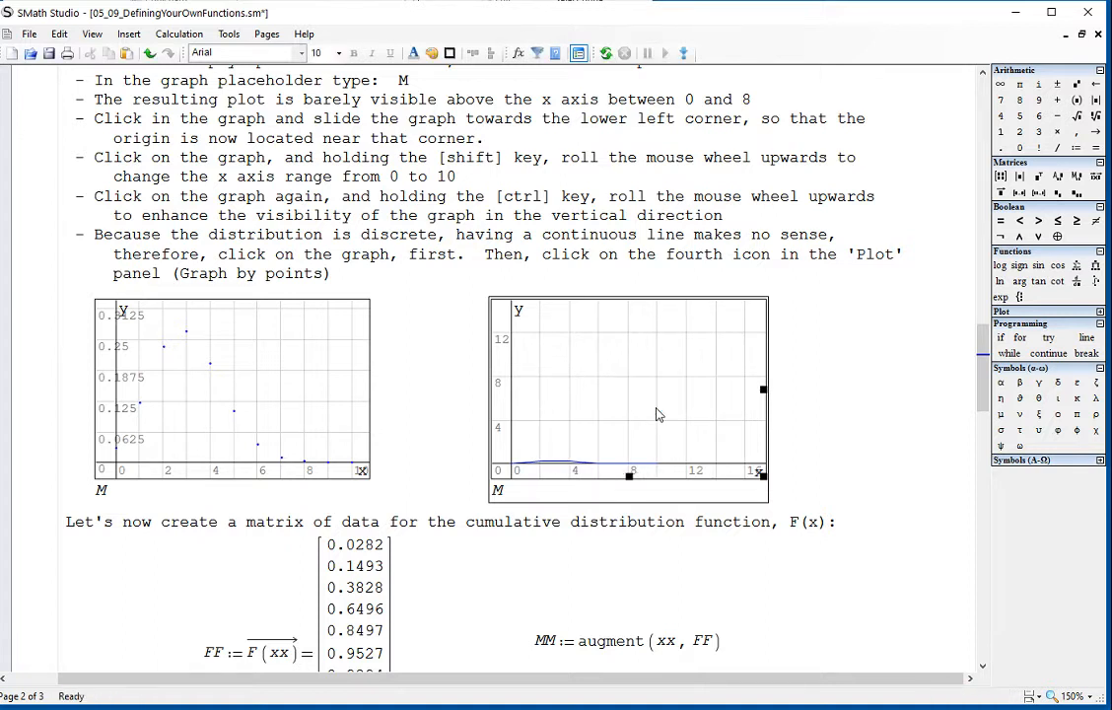
pyautogui.keyDown('shift'); pyautogui.scroll(1, 658, 415); pyautogui.keyUp('shift')
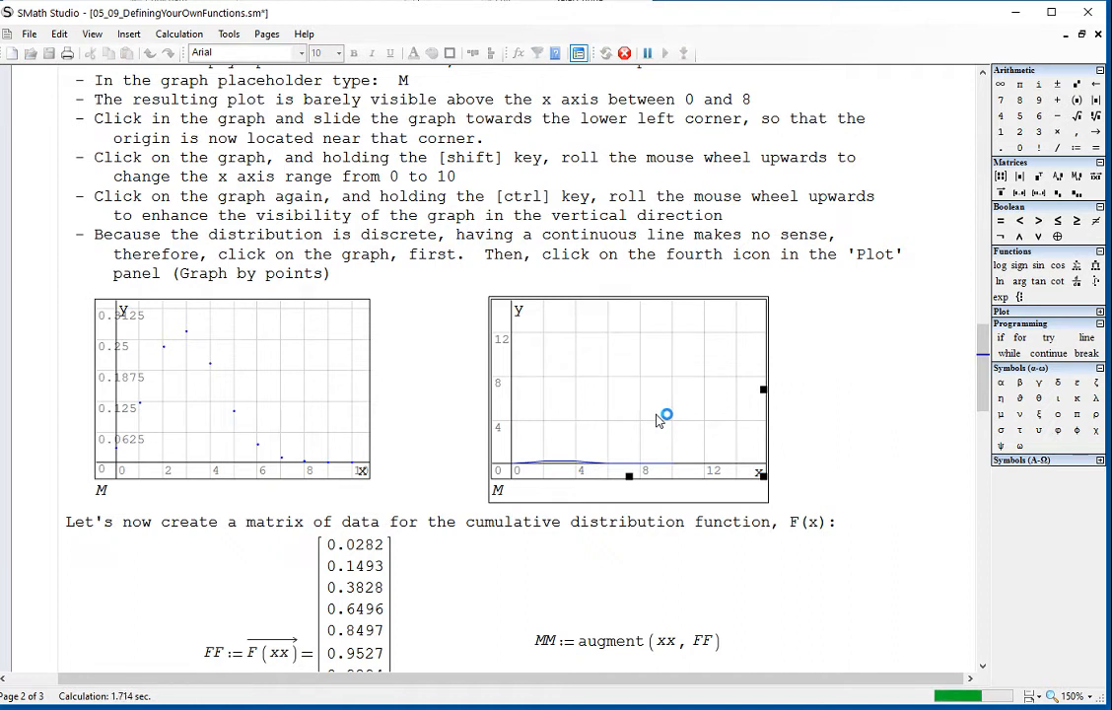
pyautogui.keyDown('shift'); pyautogui.scroll(1, 657, 416); pyautogui.keyUp('shift')
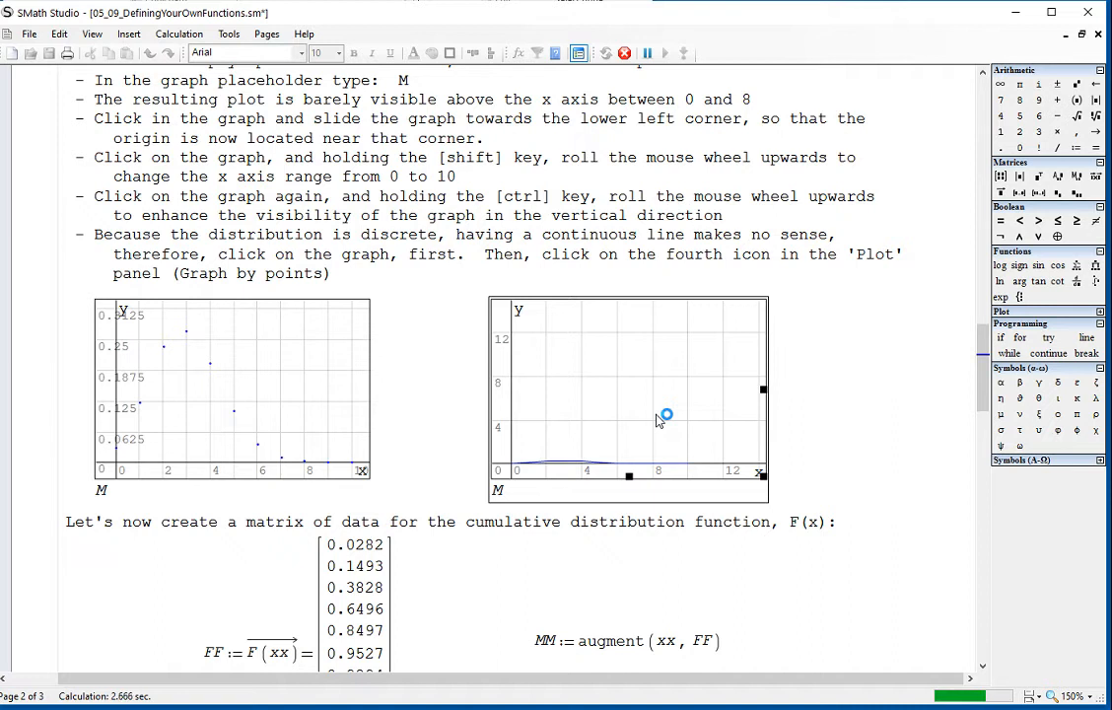
pyautogui.keyDown('shift'); pyautogui.scroll(1, 658, 419); pyautogui.keyUp('shift')
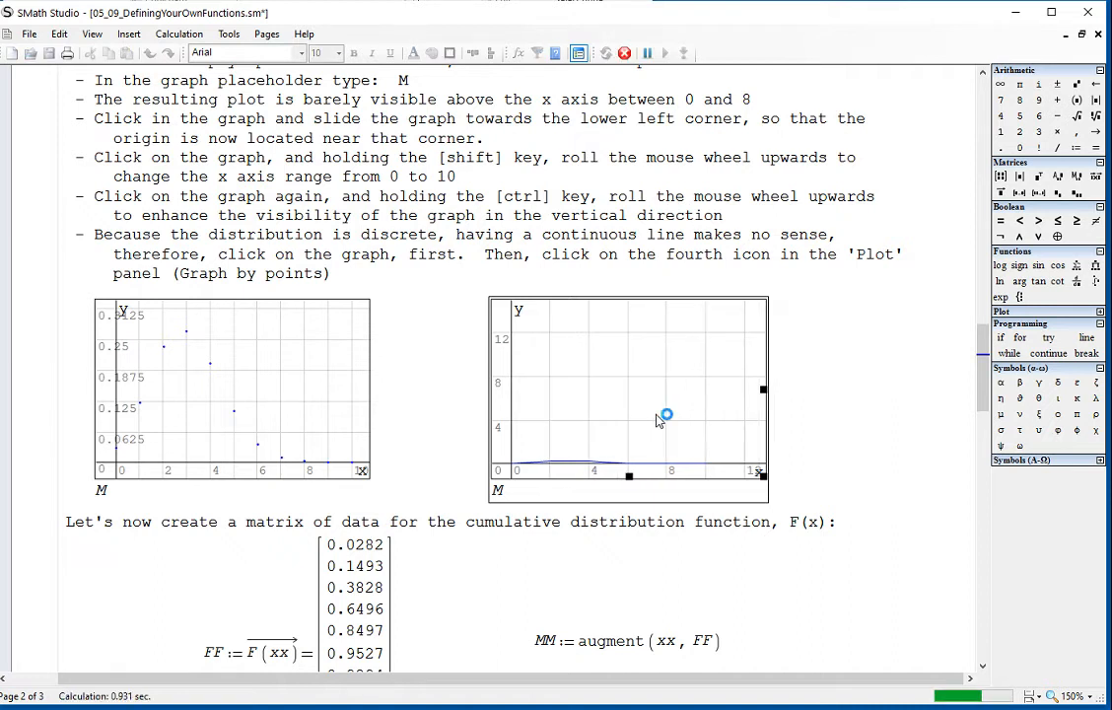
pyautogui.keyDown('shift'); pyautogui.scroll(1, 658, 419); pyautogui.keyUp('shift')
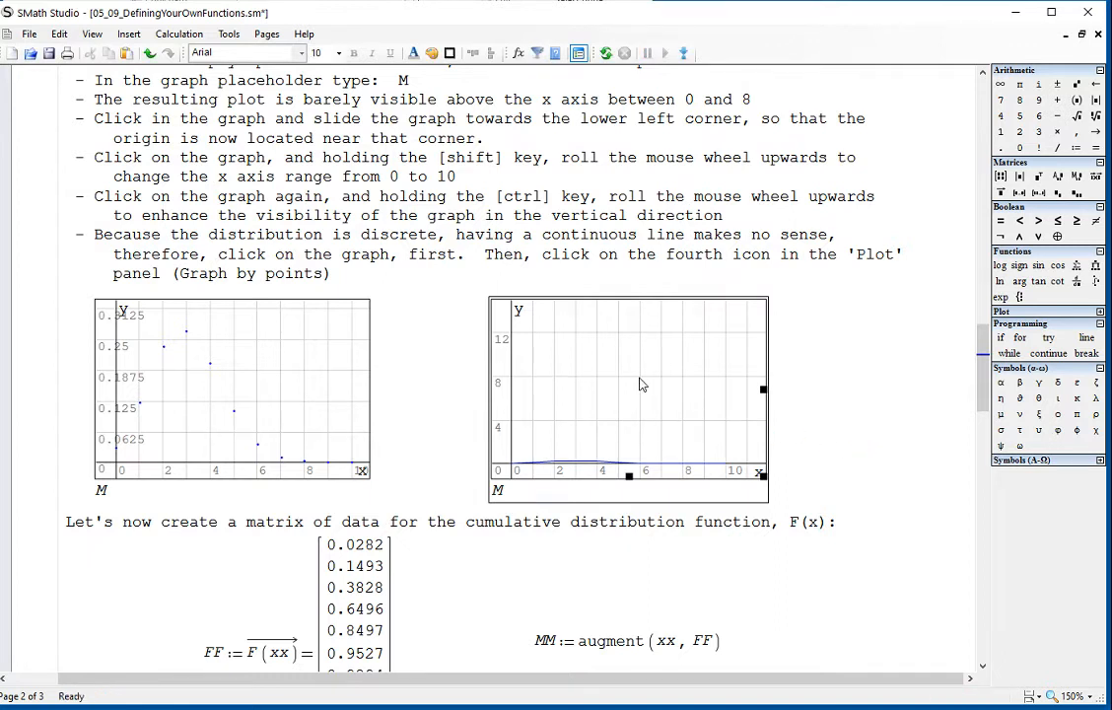
# Step: Stretch only the vertical scale of the new plot of M until the curve fills the graph's height
pyautogui.keyDown('ctrl'); pyautogui.scroll(1, 639, 384); pyautogui.keyUp('ctrl')
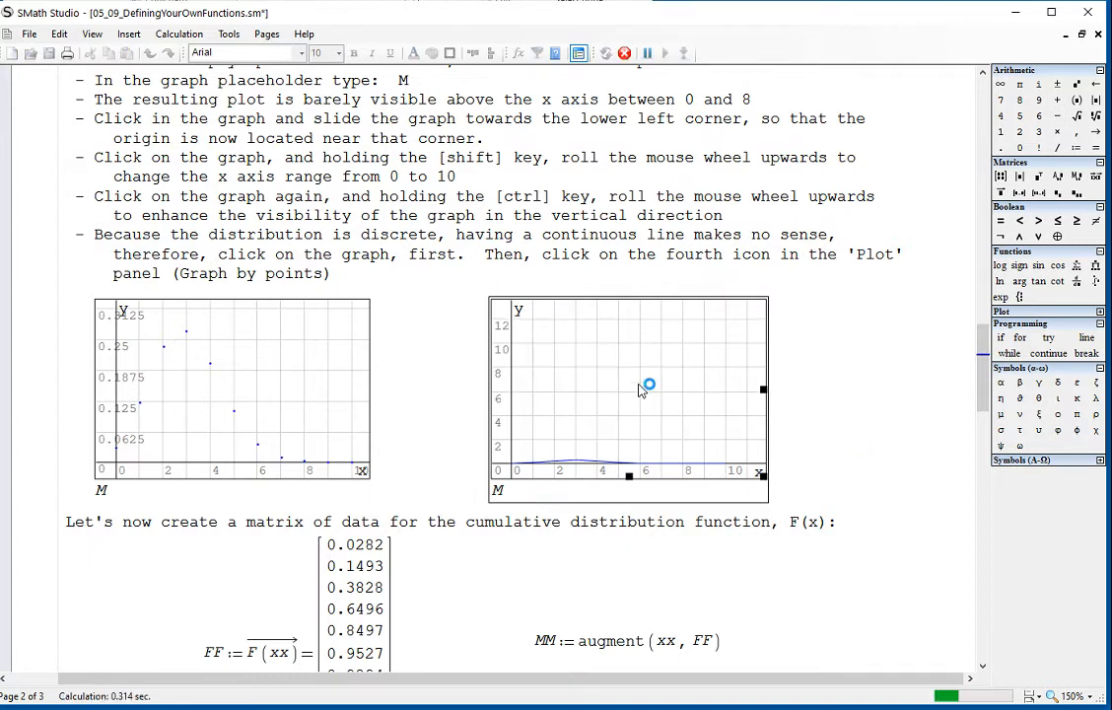
pyautogui.keyDown('ctrl'); pyautogui.scroll(1, 638, 386); pyautogui.keyUp('ctrl')
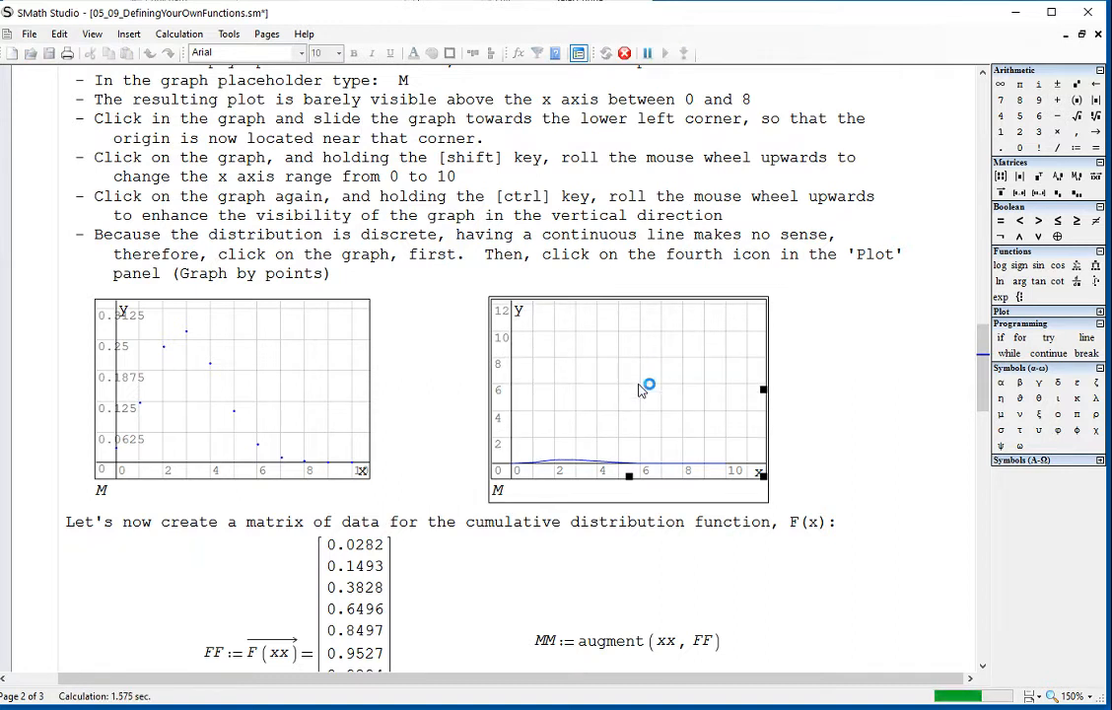
pyautogui.keyDown('ctrl'); pyautogui.scroll(1, 638, 397); pyautogui.keyUp('ctrl')
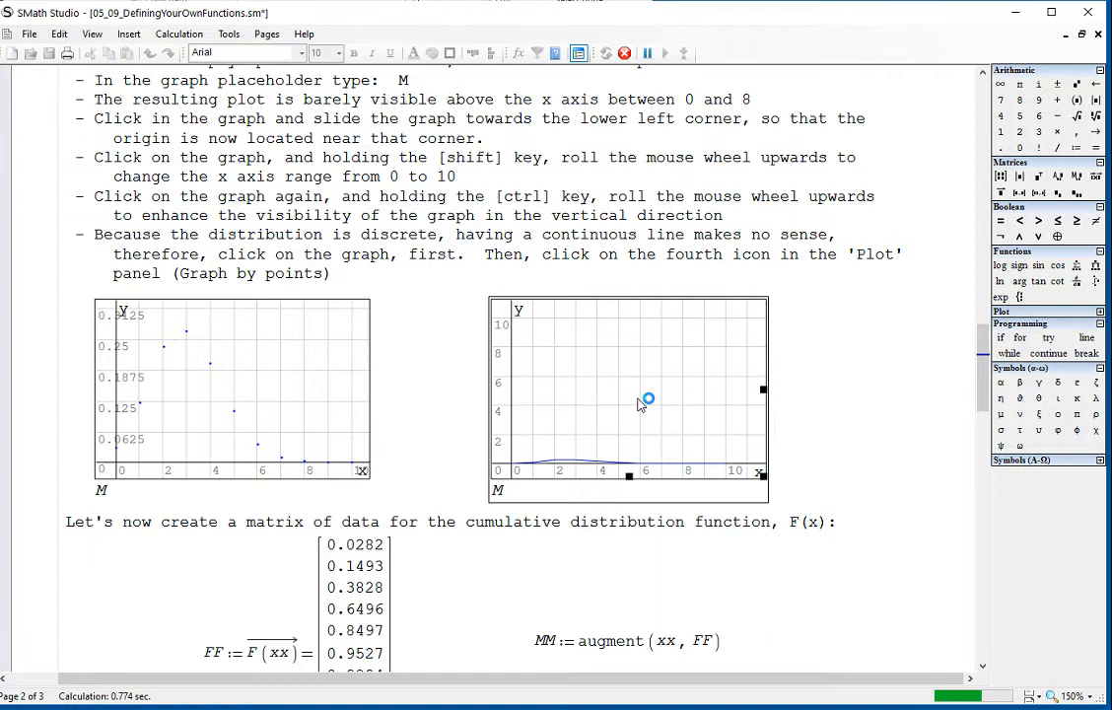
pyautogui.keyDown('ctrl'); pyautogui.scroll(1, 638, 403); pyautogui.keyUp('ctrl')
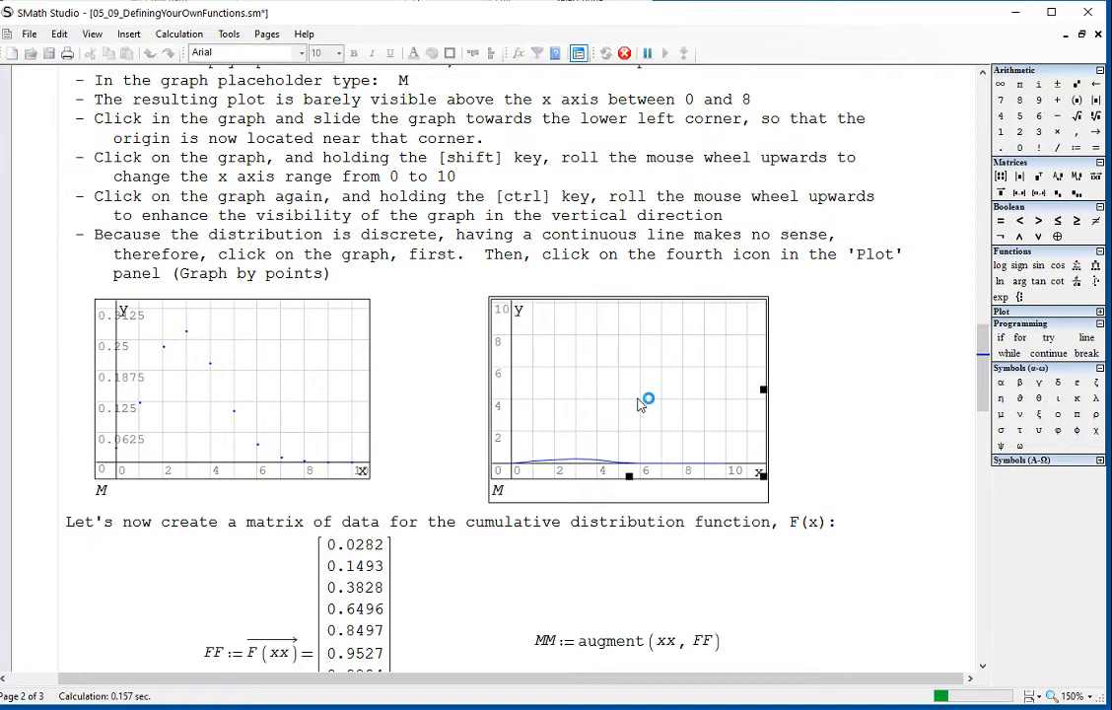
pyautogui.keyDown('ctrl'); pyautogui.scroll(1, 640, 405); pyautogui.keyUp('ctrl')
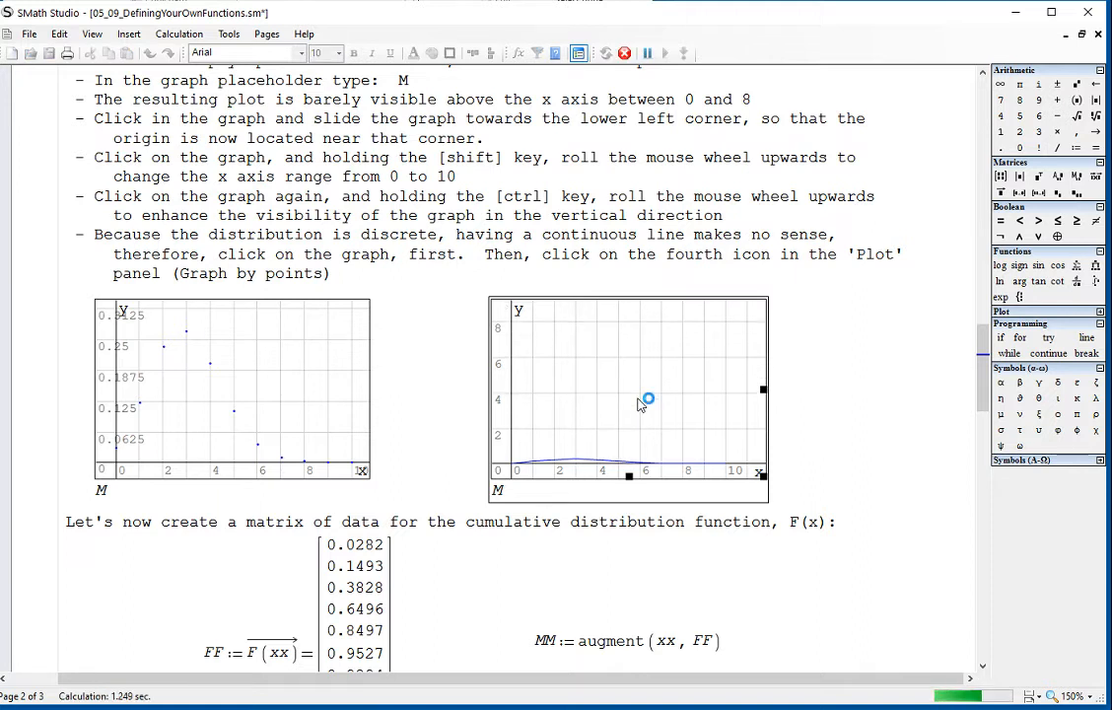
pyautogui.keyDown('ctrl'); pyautogui.scroll(1, 642, 402); pyautogui.keyUp('ctrl')
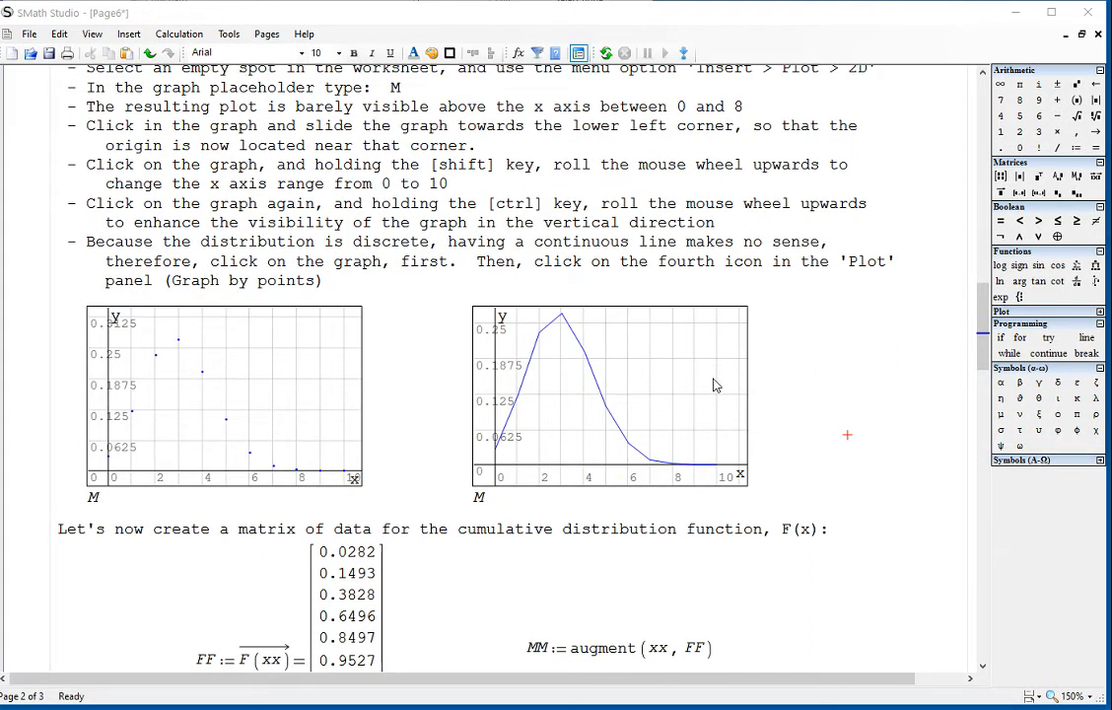
# Step: Rescale the new plot so y reaches 0.3125 and x extends past 10, and display its data as points
pyautogui.click(715, 386)
pyautogui.scroll(-2, 715, 387)
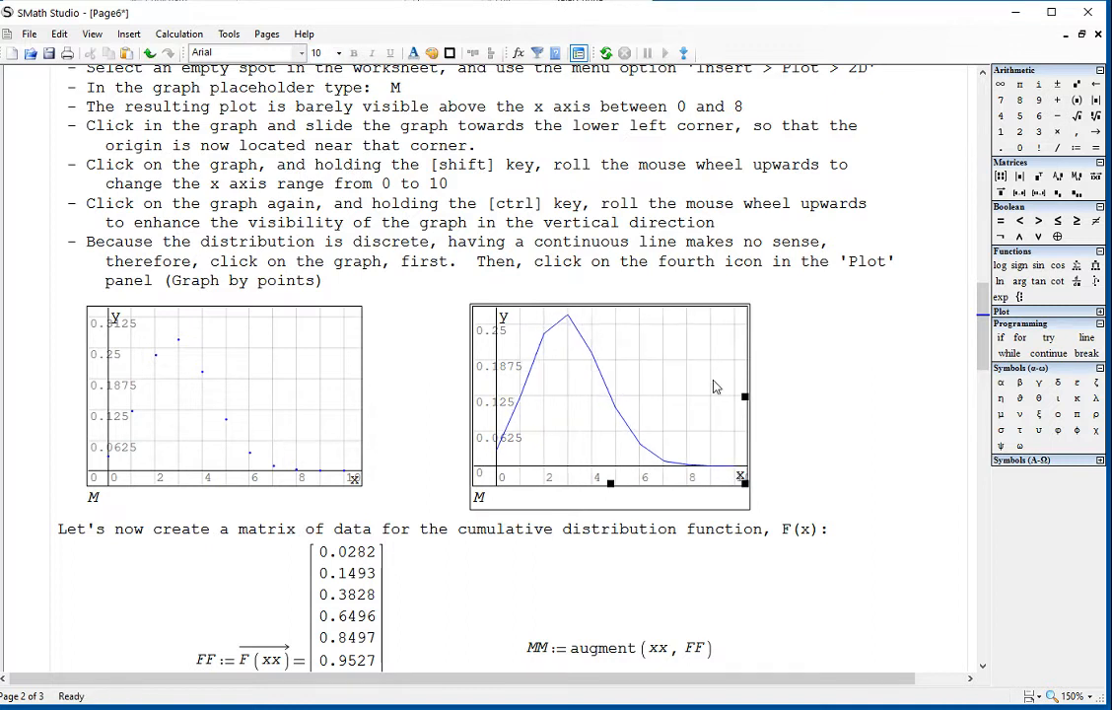
pyautogui.scroll(3, 715, 387)
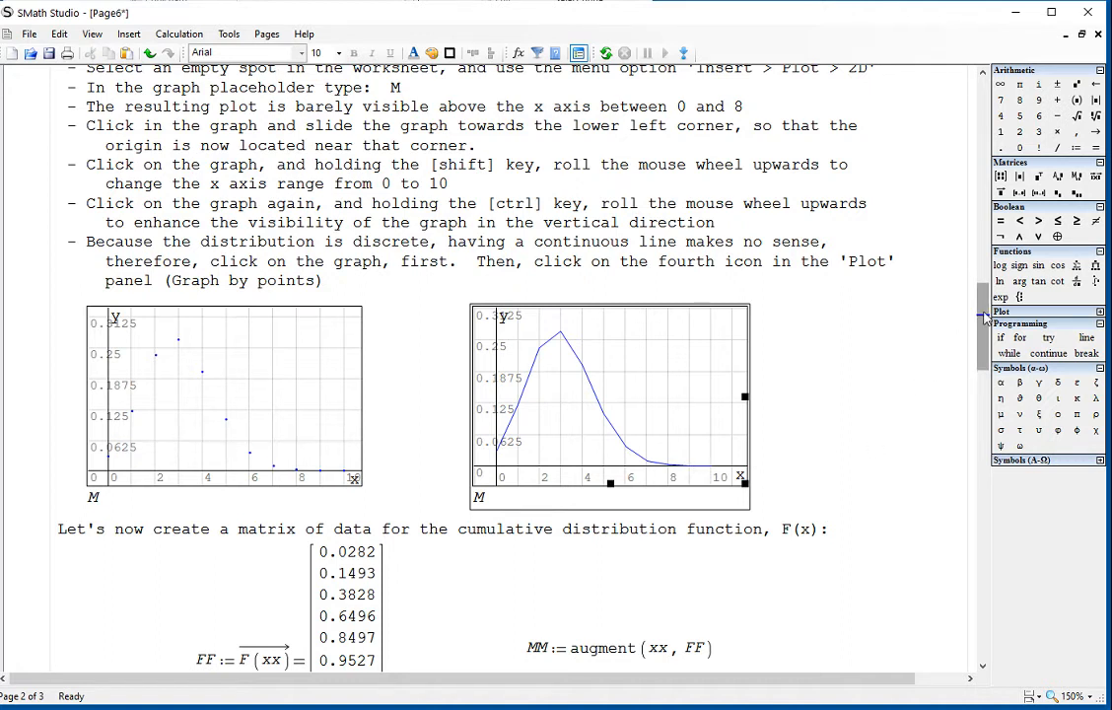
pyautogui.click(1101, 311)
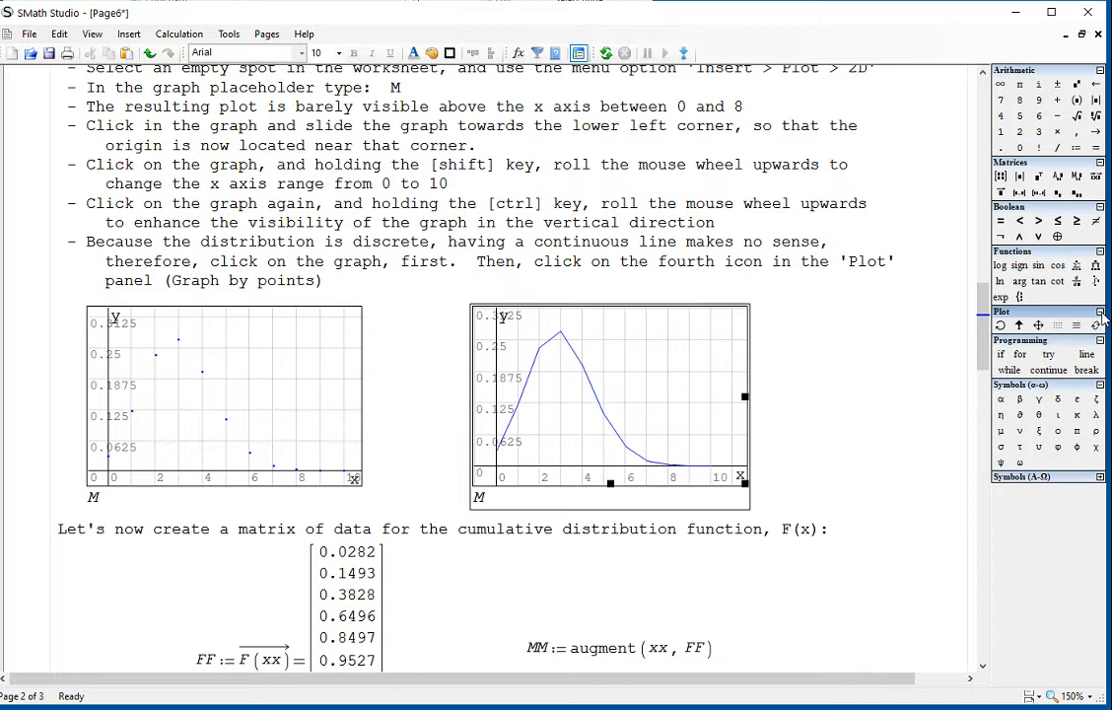
pyautogui.click(1057, 326)
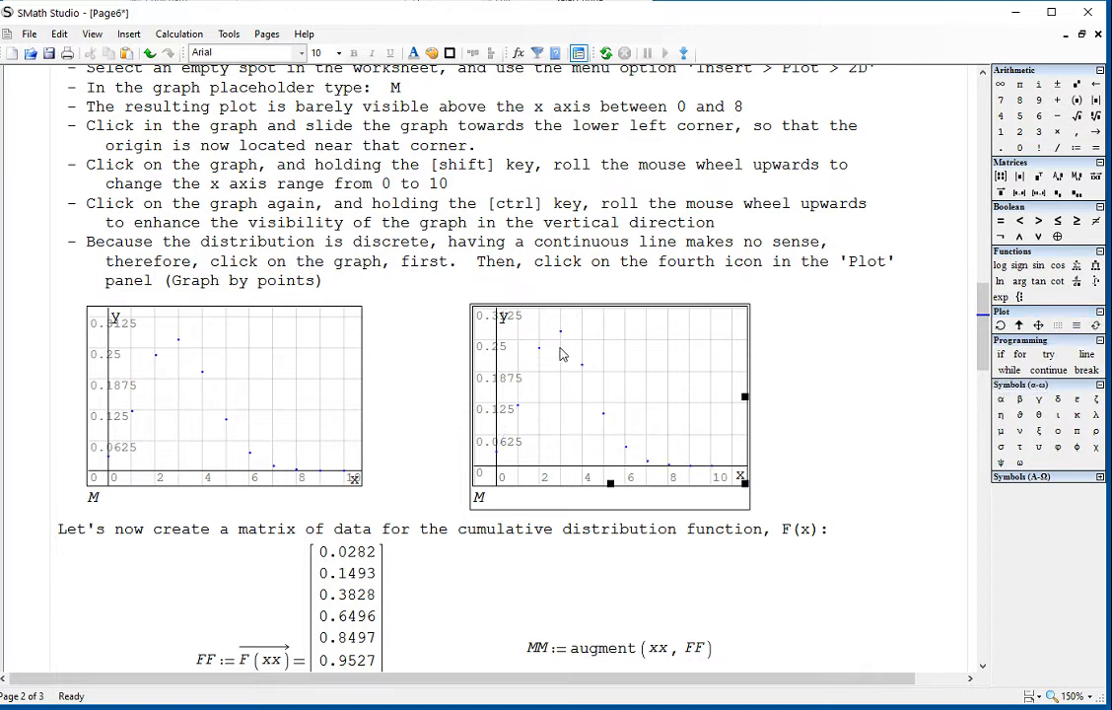
# Step: Examine the vectorized FF definition, the MM augment definition and the instructions for showing F(x) together with f(x)
pyautogui.scroll(-5, 839, 413)
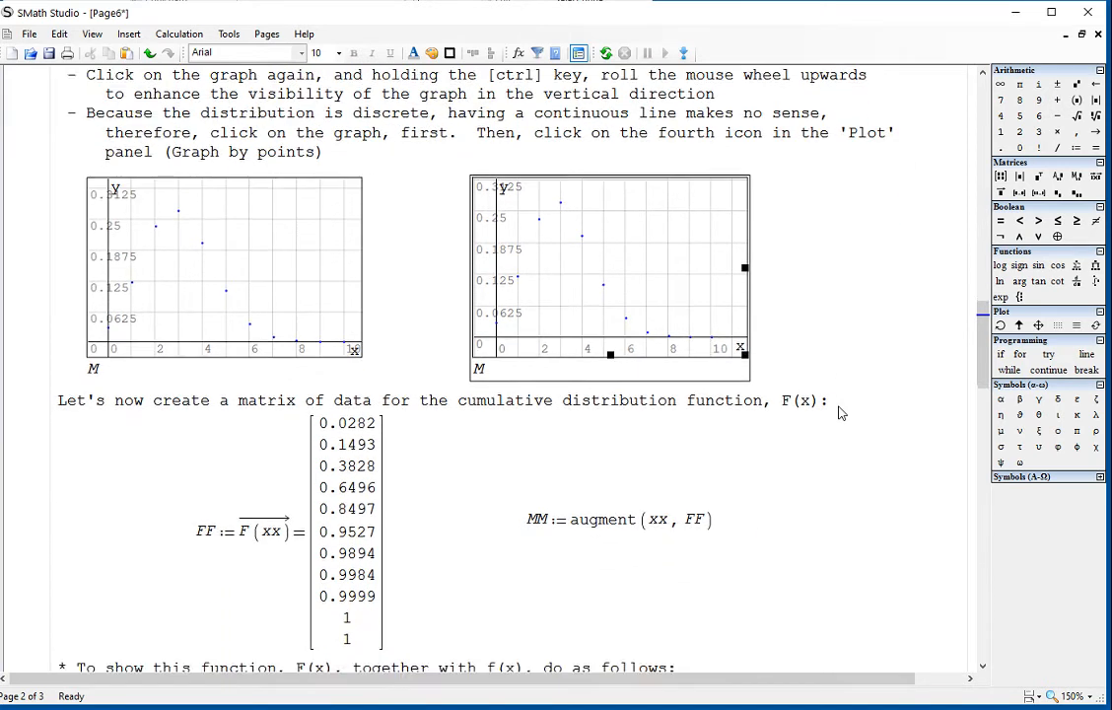
pyautogui.moveTo(397, 488); pyautogui.dragTo(368, 489)
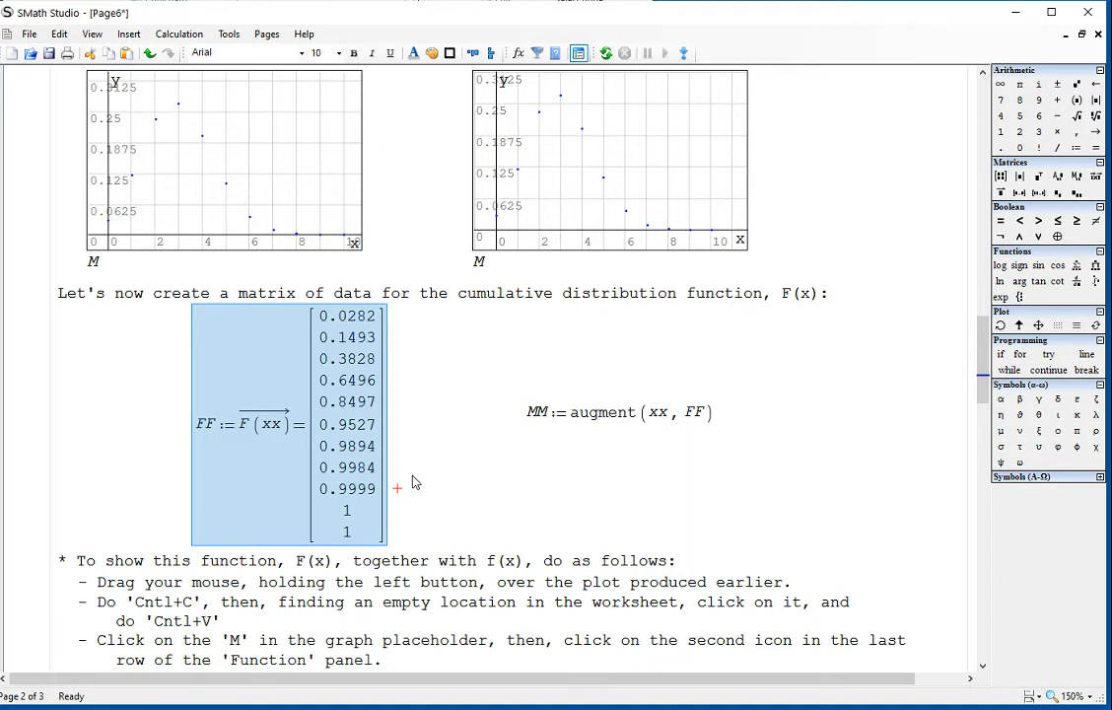
pyautogui.moveTo(546, 445); pyautogui.dragTo(568, 424)
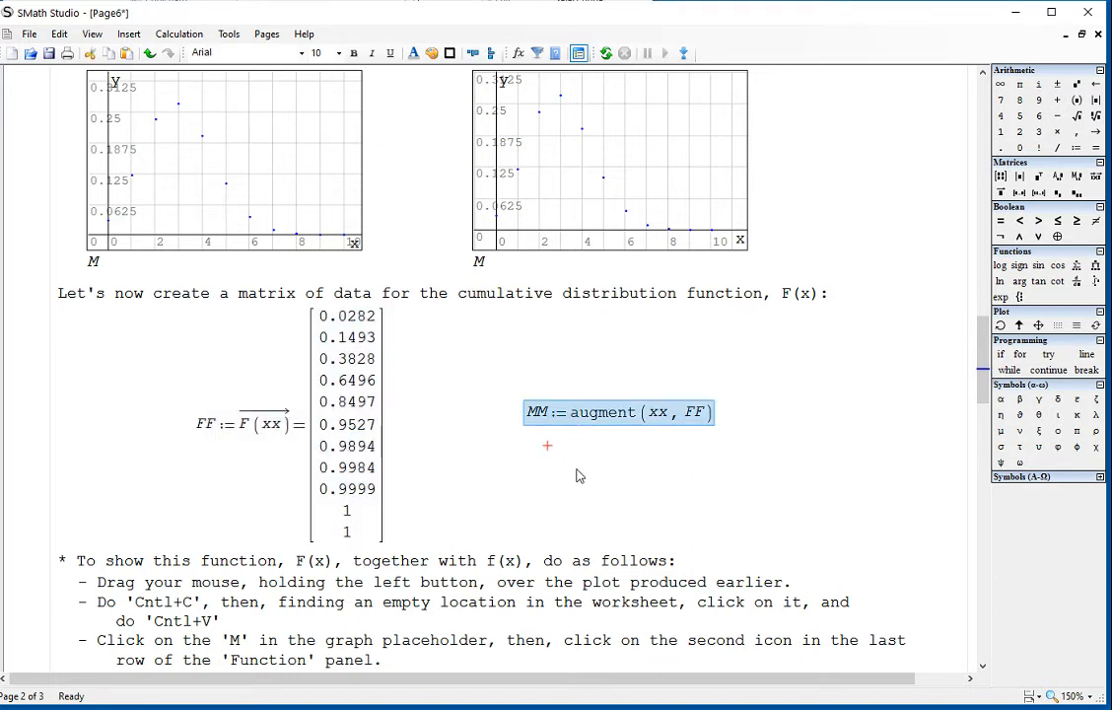
pyautogui.scroll(-10, 579, 476)
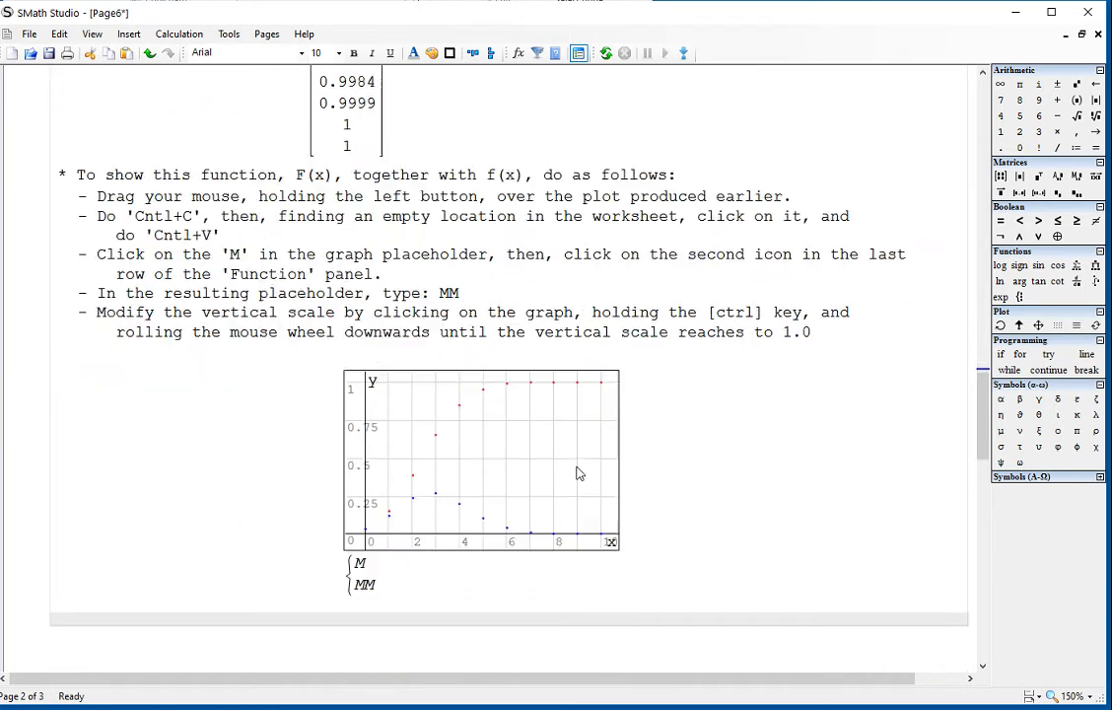
# Step: Inspect the M and MM expressions of the combined plot and move that plot to the page's left side
pyautogui.click(384, 553)
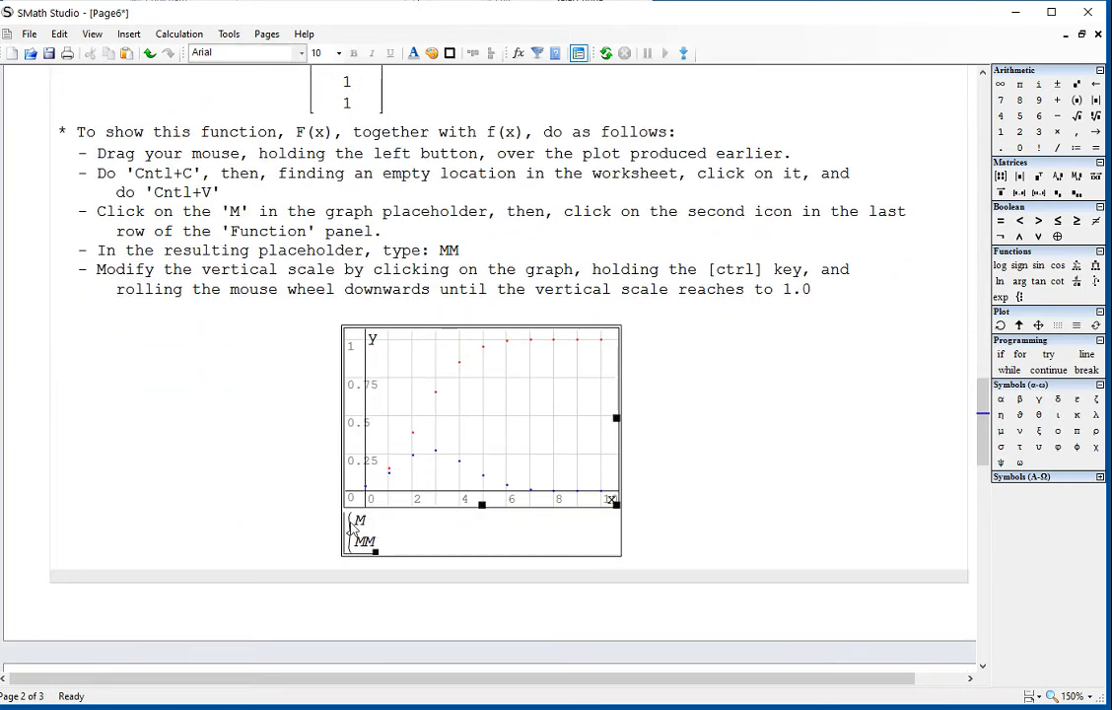
pyautogui.moveTo(368, 530); pyautogui.dragTo(357, 529)
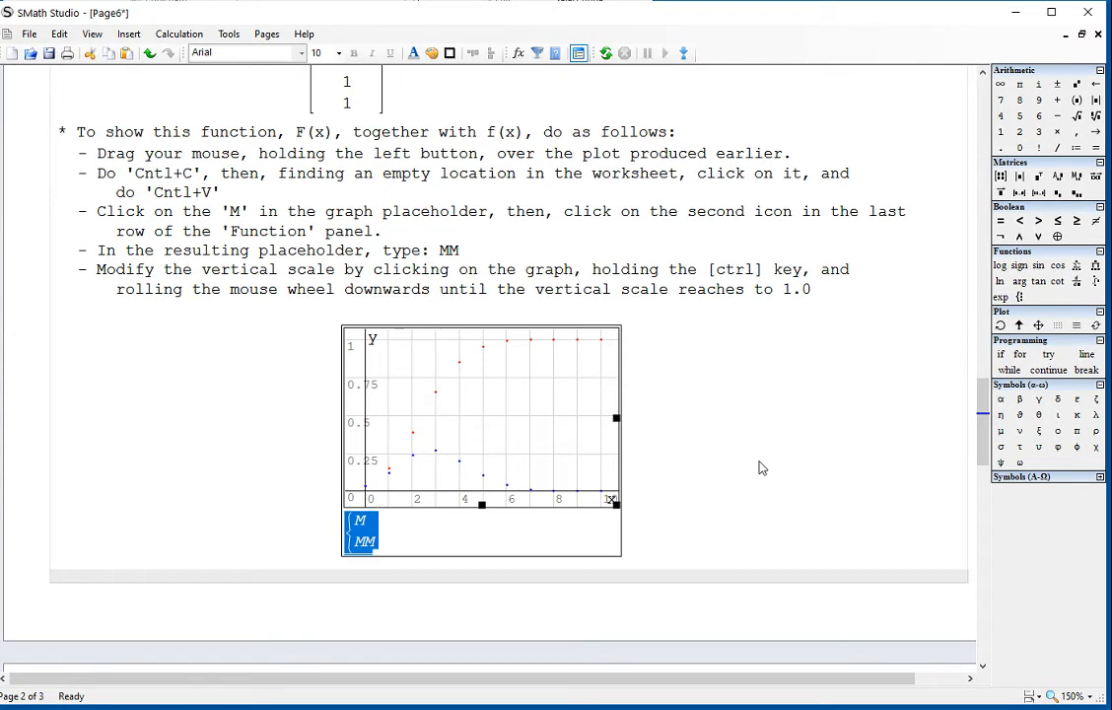
pyautogui.scroll(2, 759, 469)
pyautogui.moveTo(676, 532); pyautogui.dragTo(368, 521)
# Step: Copy the newly made point plot of M and paste it beside the combined plot of M and MM
pyautogui.scroll(11, 612, 493)
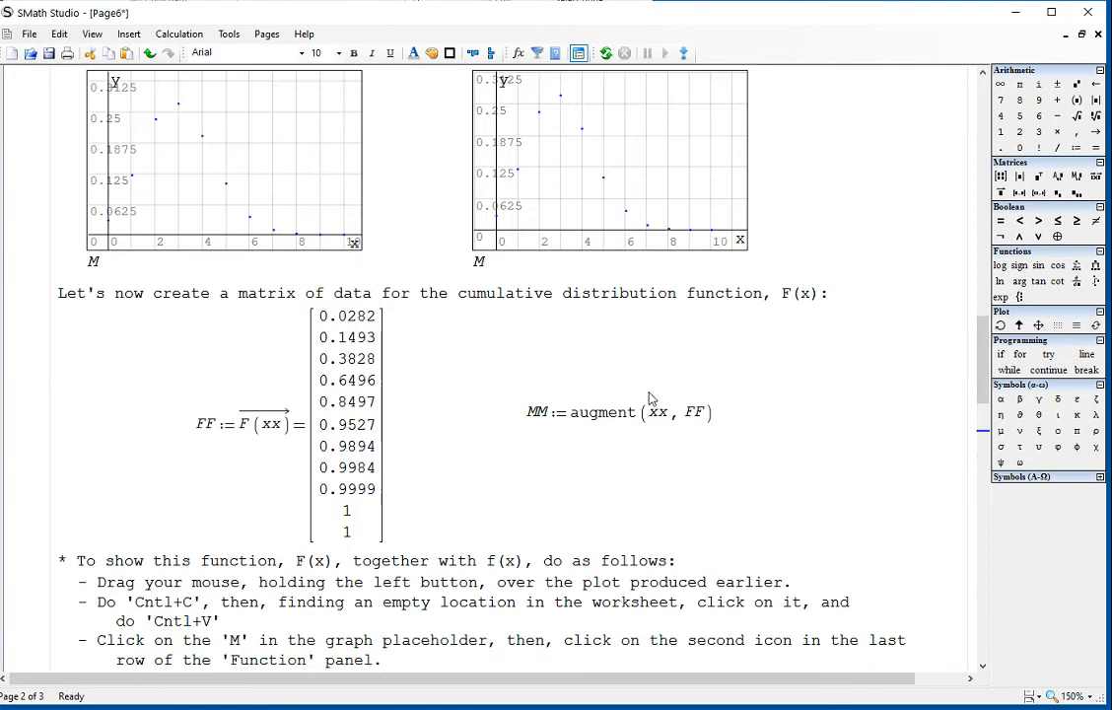
pyautogui.moveTo(754, 327); pyautogui.dragTo(733, 329)
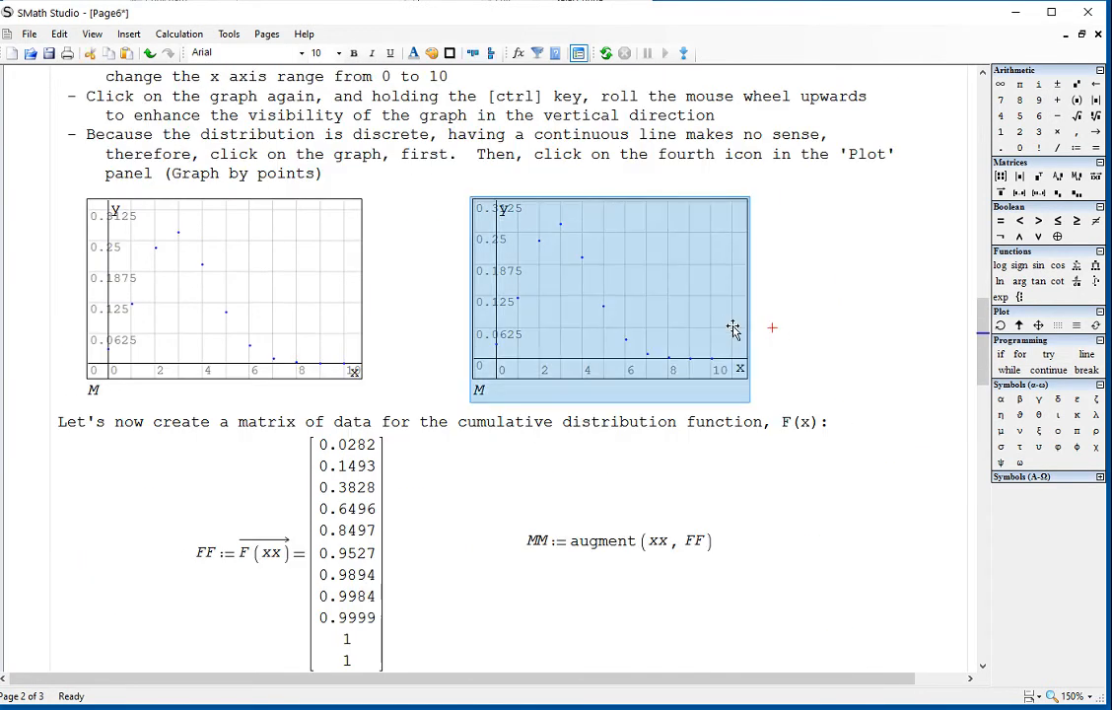
pyautogui.scroll(-10, 772, 327)
pyautogui.click(480, 320)
pyautogui.hotkey('ctrl', 'v')
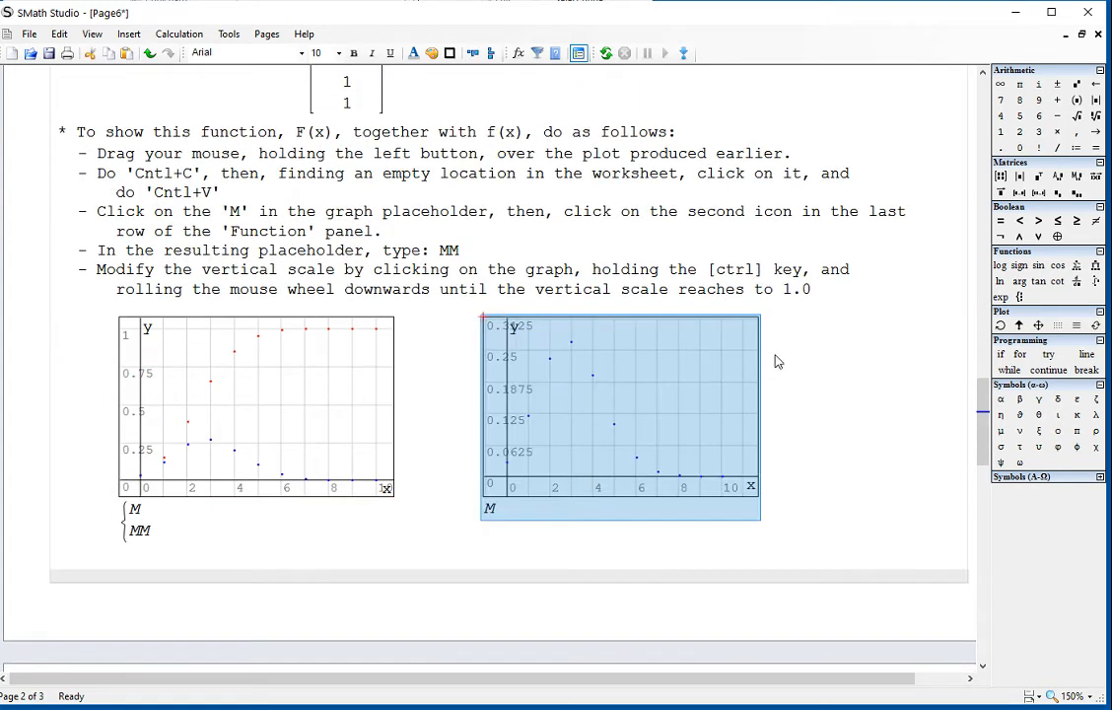
pyautogui.click(826, 360)
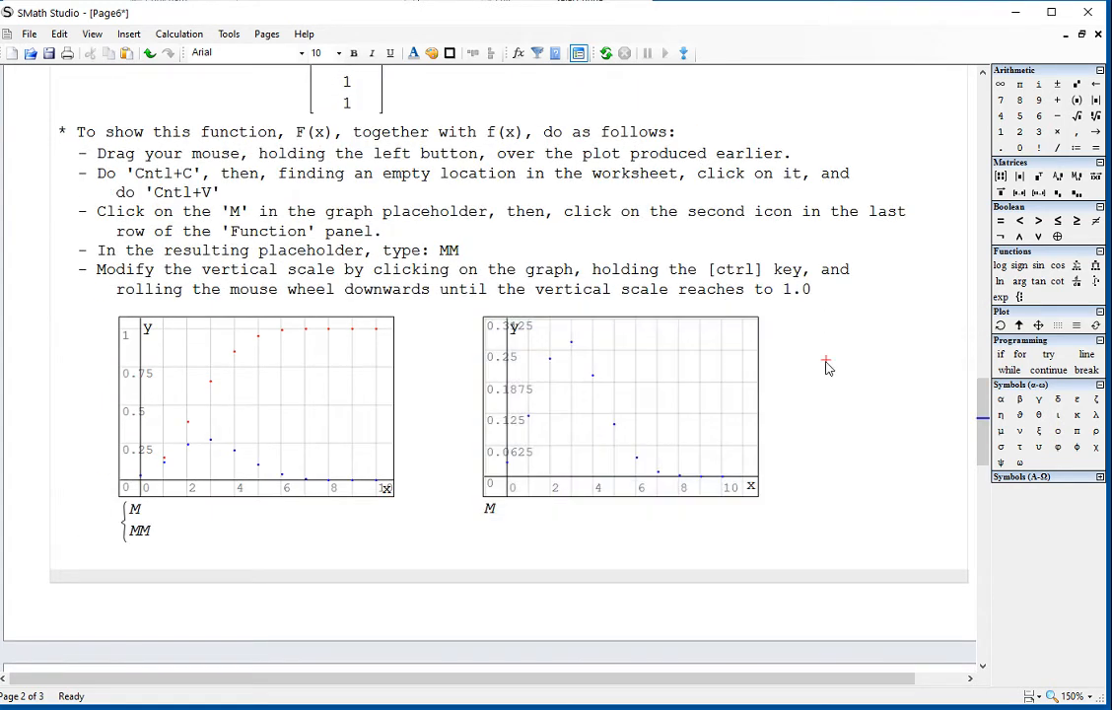
# Step: Add MM as a second function beside M in the pasted plot, using a multiple-values system
pyautogui.click(490, 509)
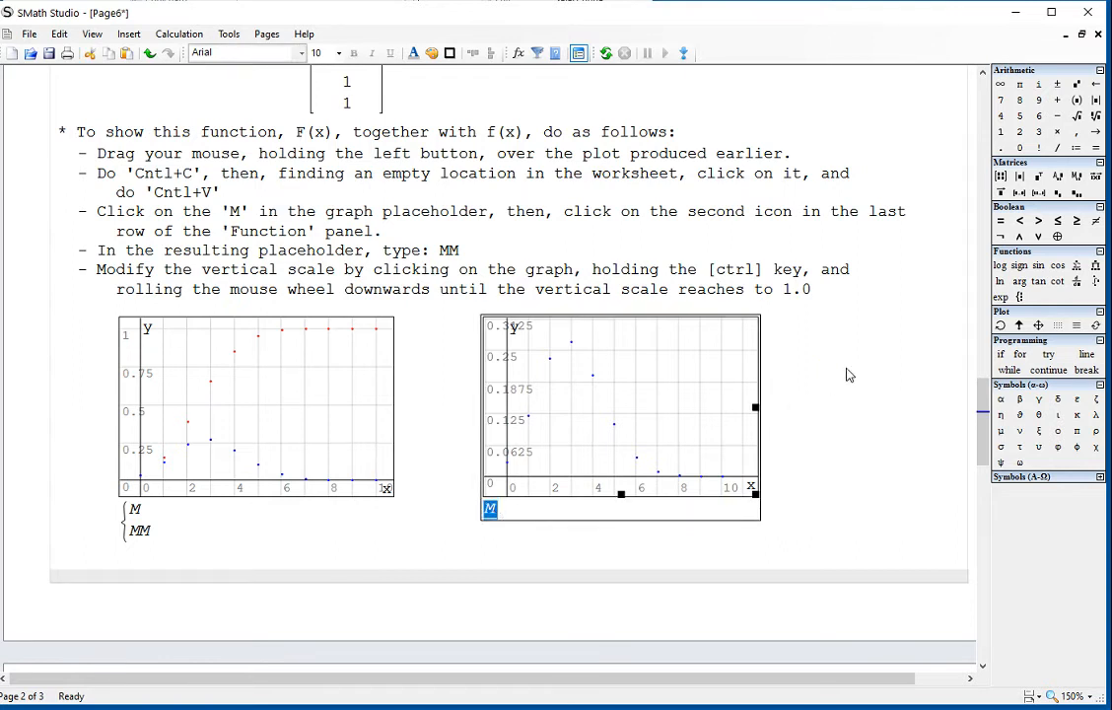
pyautogui.click(1020, 298)
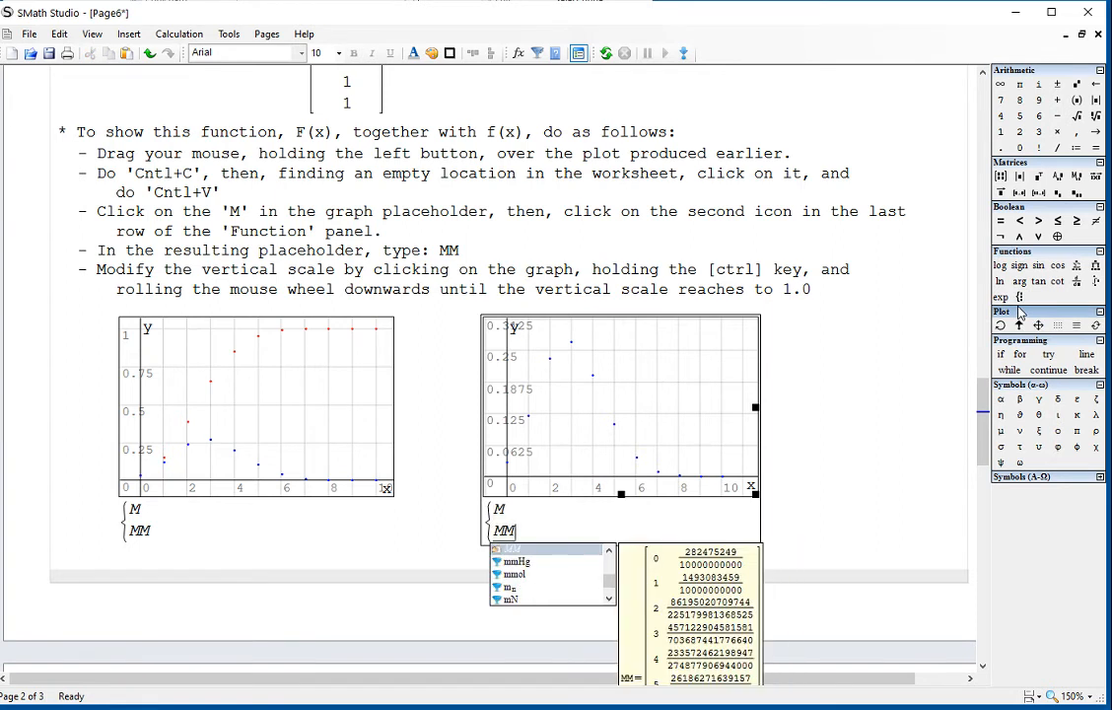
pyautogui.click(870, 403)
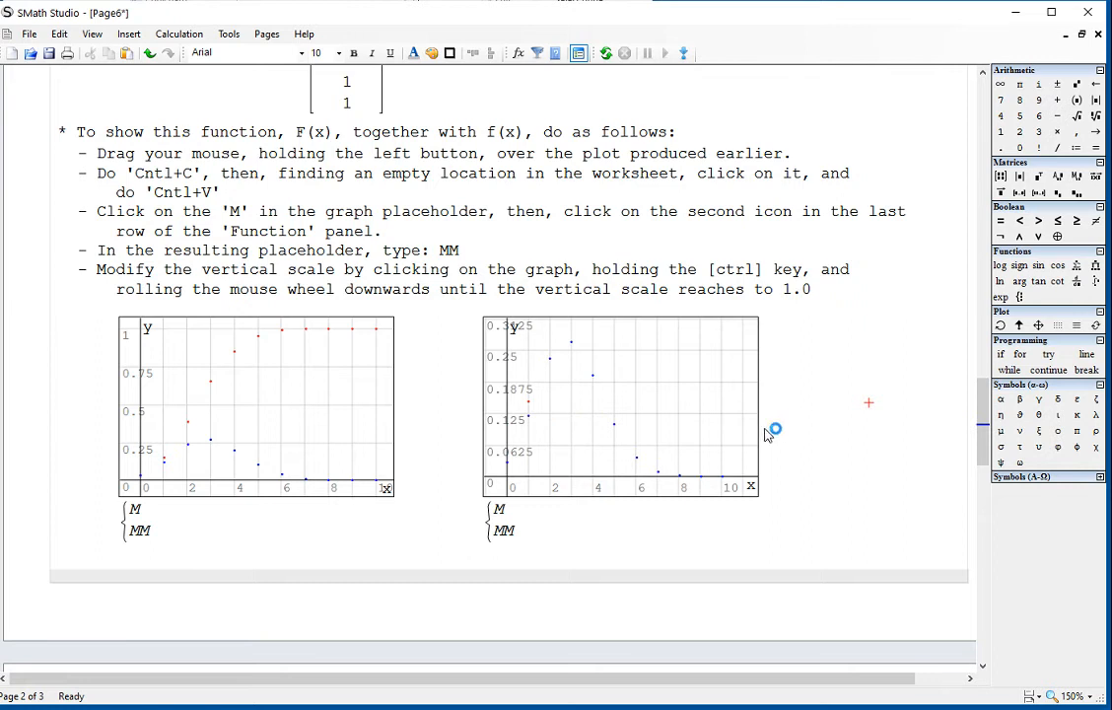
# Step: Rescale the pasted plot's vertical axis alone until it reaches 1, keeping x extending to 10
pyautogui.click(651, 410)
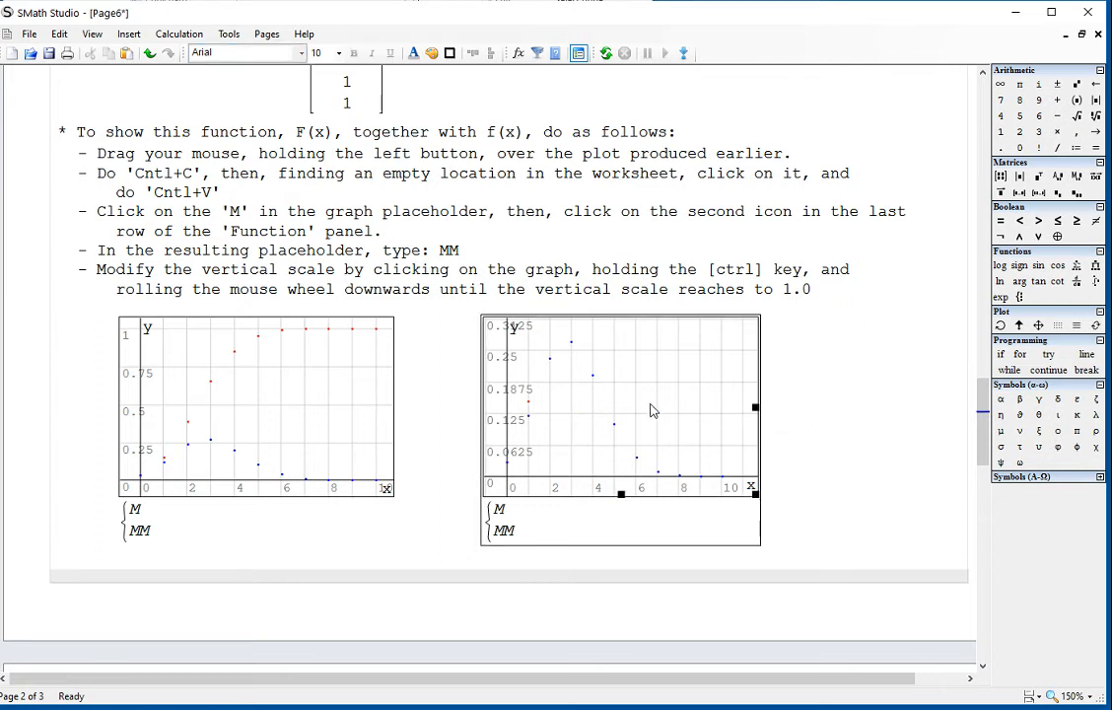
pyautogui.keyDown('ctrl'); pyautogui.scroll(-2, 650, 410); pyautogui.keyUp('ctrl')
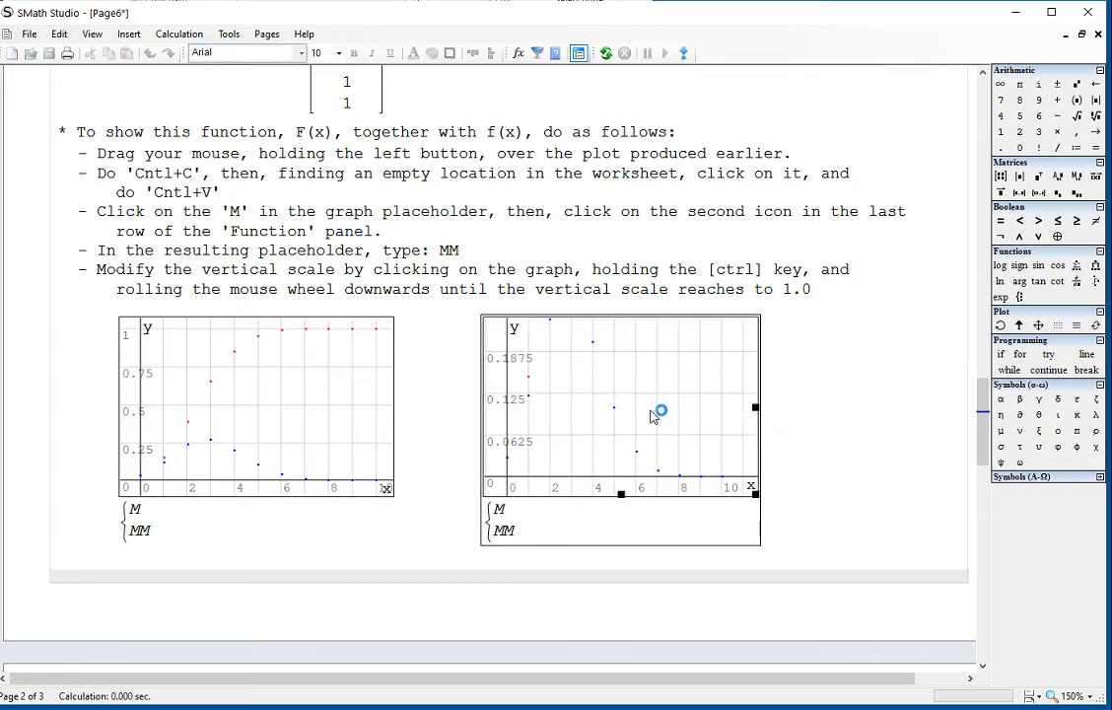
pyautogui.keyDown('ctrl'); pyautogui.scroll(-5, 651, 410); pyautogui.keyUp('ctrl')
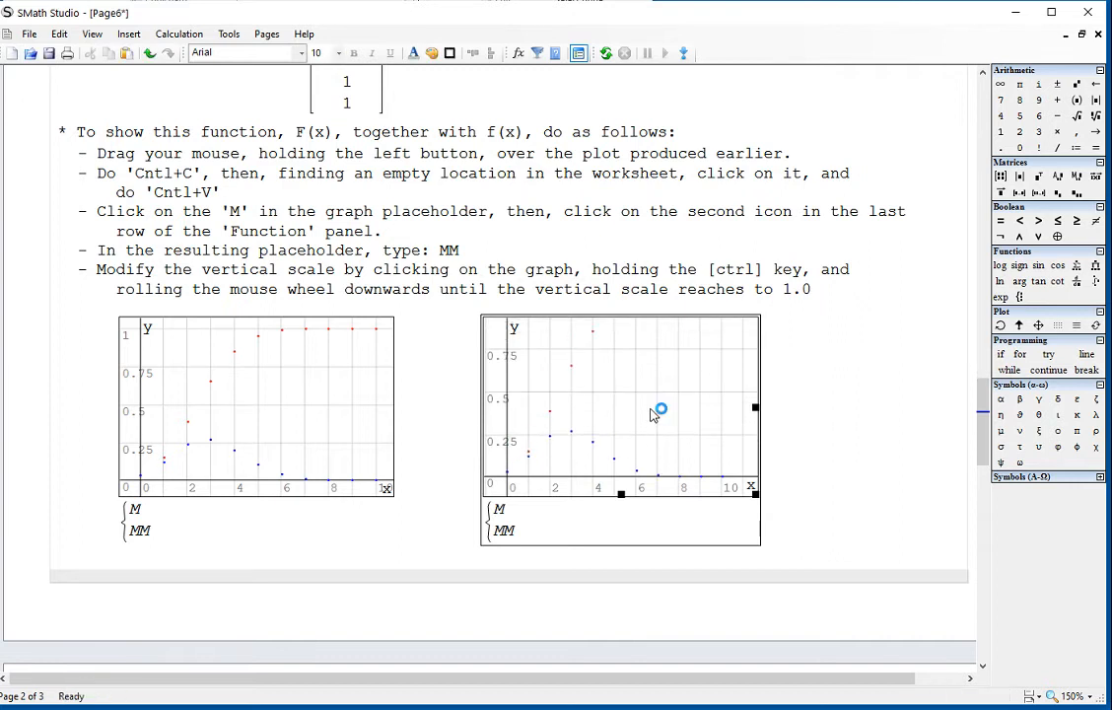
pyautogui.keyDown('ctrl'); pyautogui.scroll(-1, 651, 409); pyautogui.keyUp('ctrl')
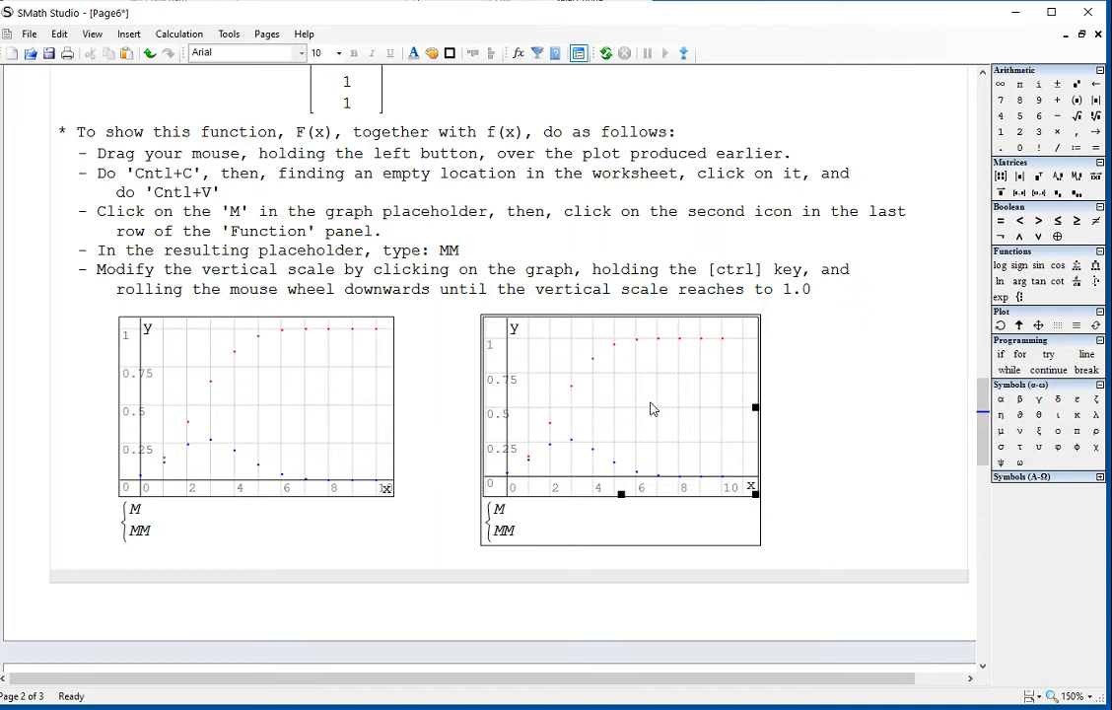
pyautogui.click(912, 402)
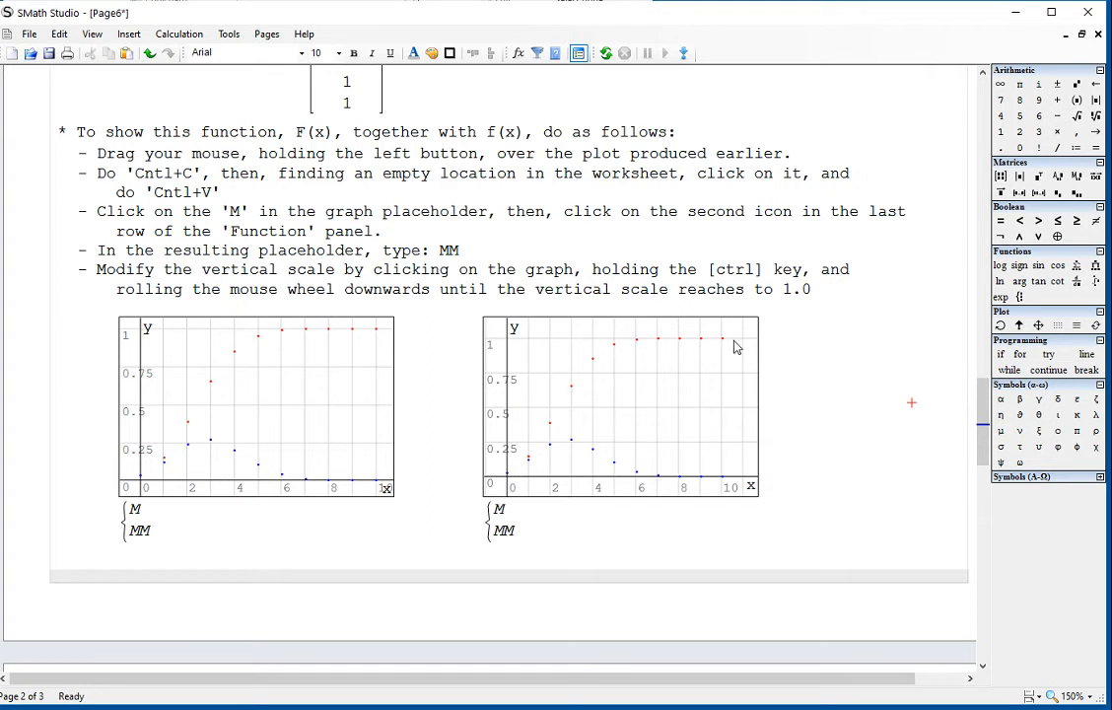
# Step: Switch from Page6 to the maximized 05_09_DefiningYourOwnFunctions.sm worksheet and expand its section on the exponential distribution
pyautogui.scroll(-2, 868, 434)
pyautogui.scroll(-7, 868, 434)
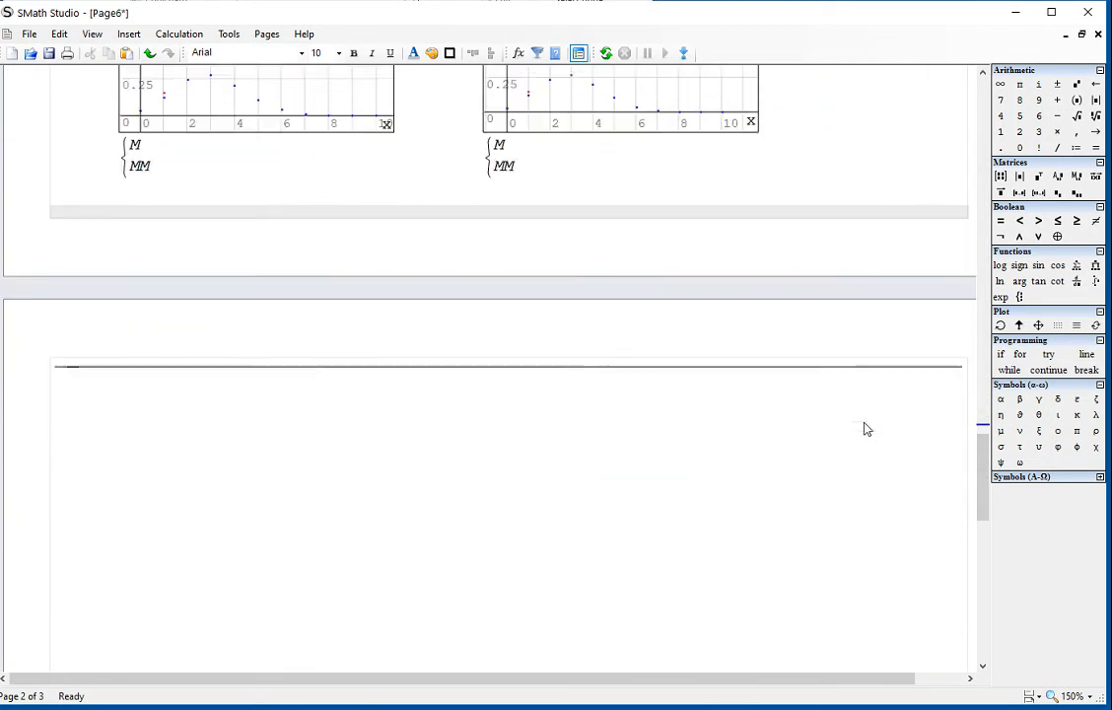
pyautogui.scroll(15, 838, 391)
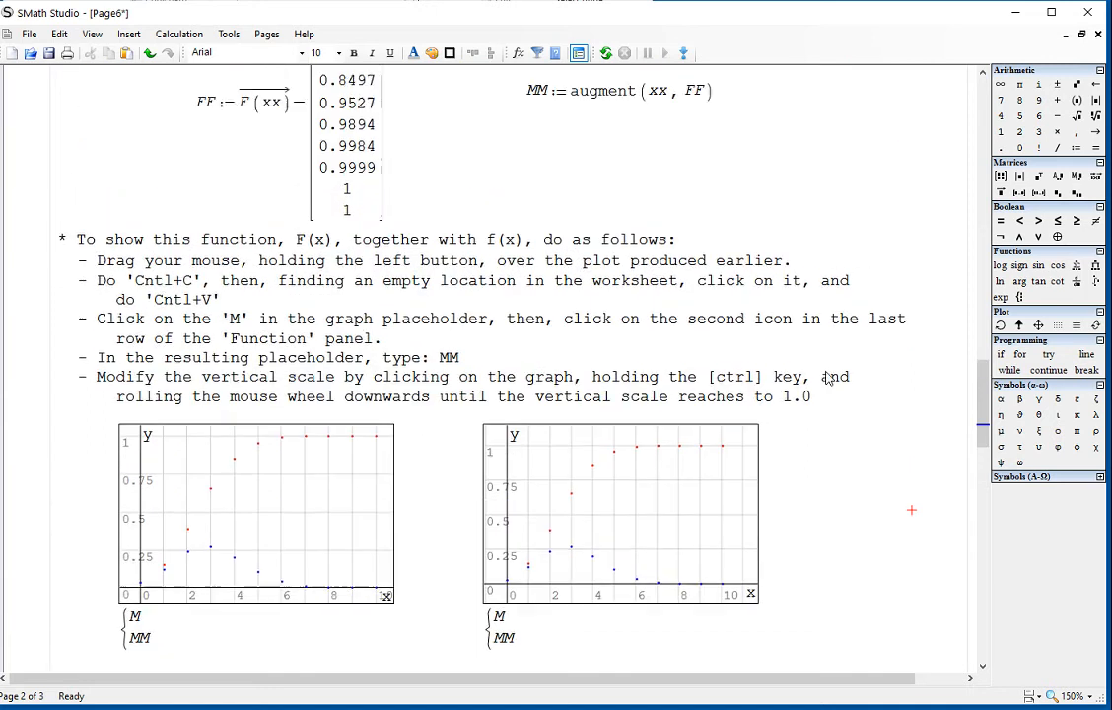
pyautogui.click(1066, 36)
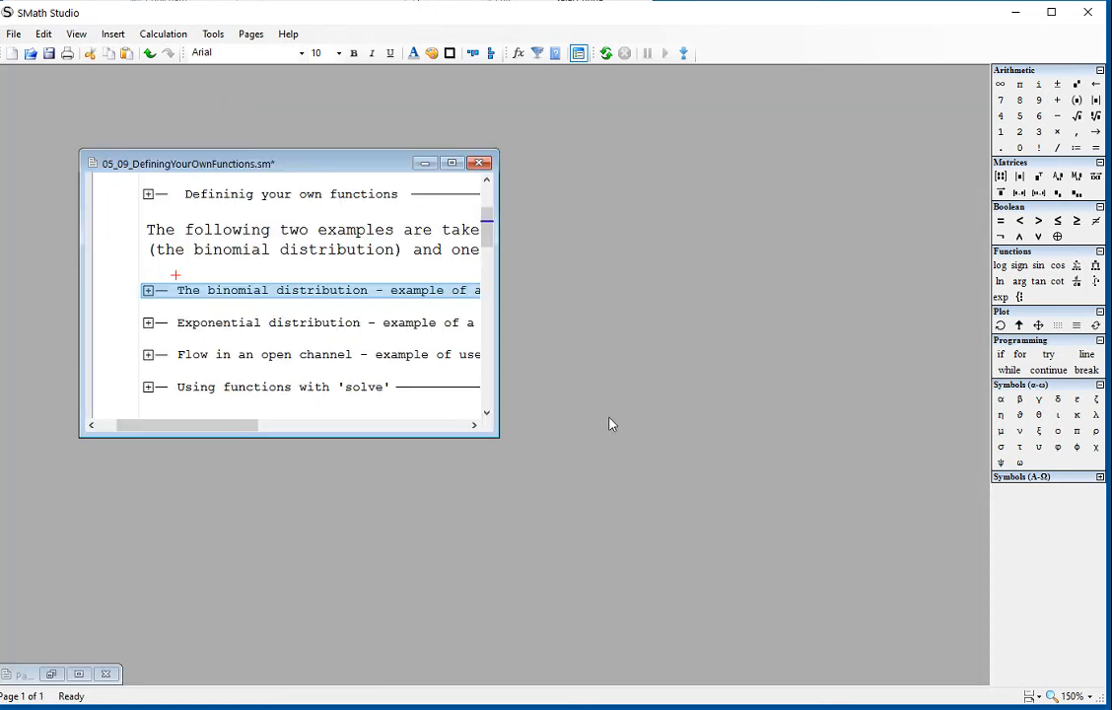
pyautogui.click(451, 163)
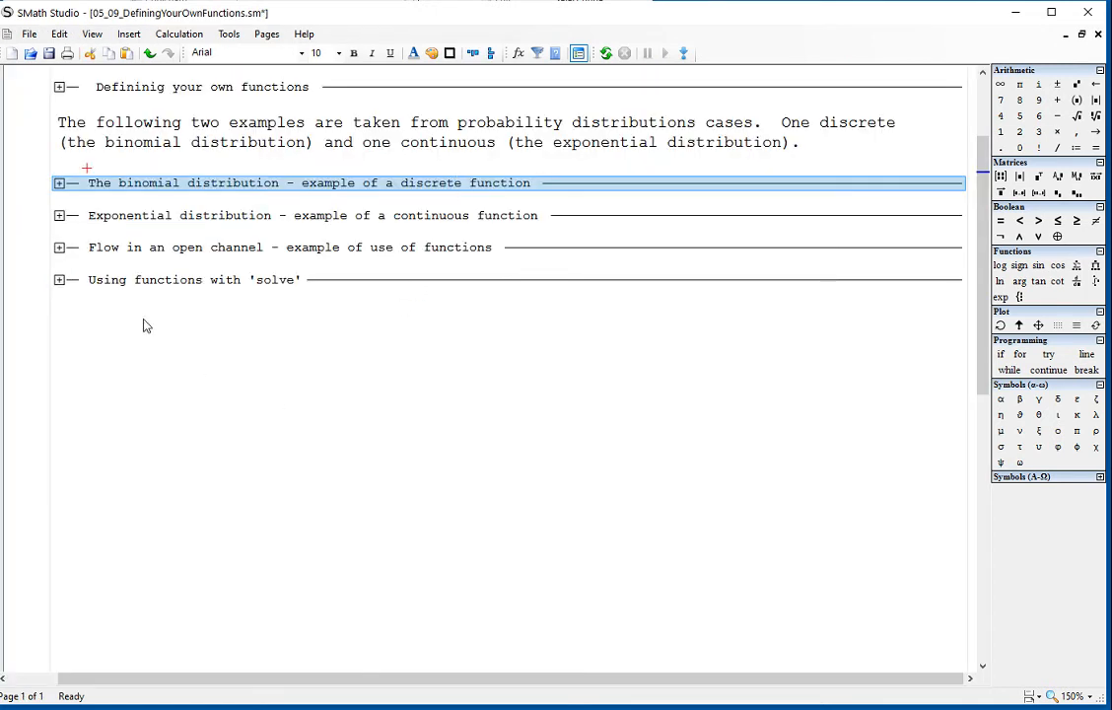
pyautogui.click(59, 215)
pyautogui.scroll(-1, 641, 434)
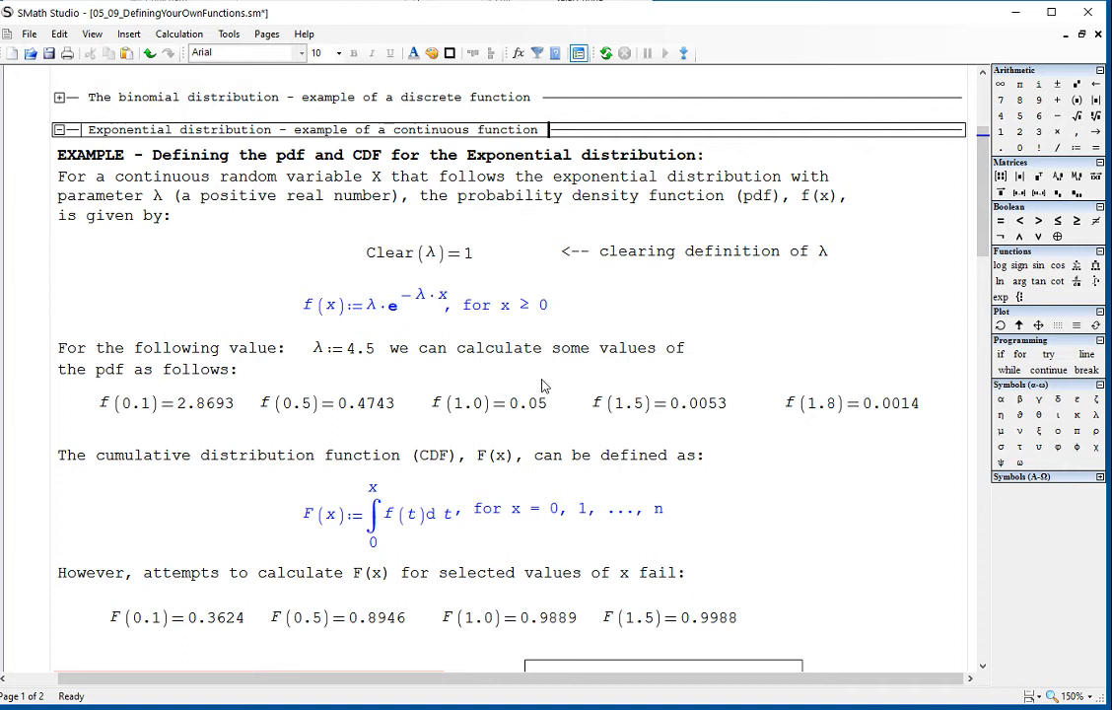
# Step: Examine the exponential example's clearing of λ, its probability density function definition f(x) and the evaluated pdf values
pyautogui.moveTo(314, 212); pyautogui.dragTo(433, 241)
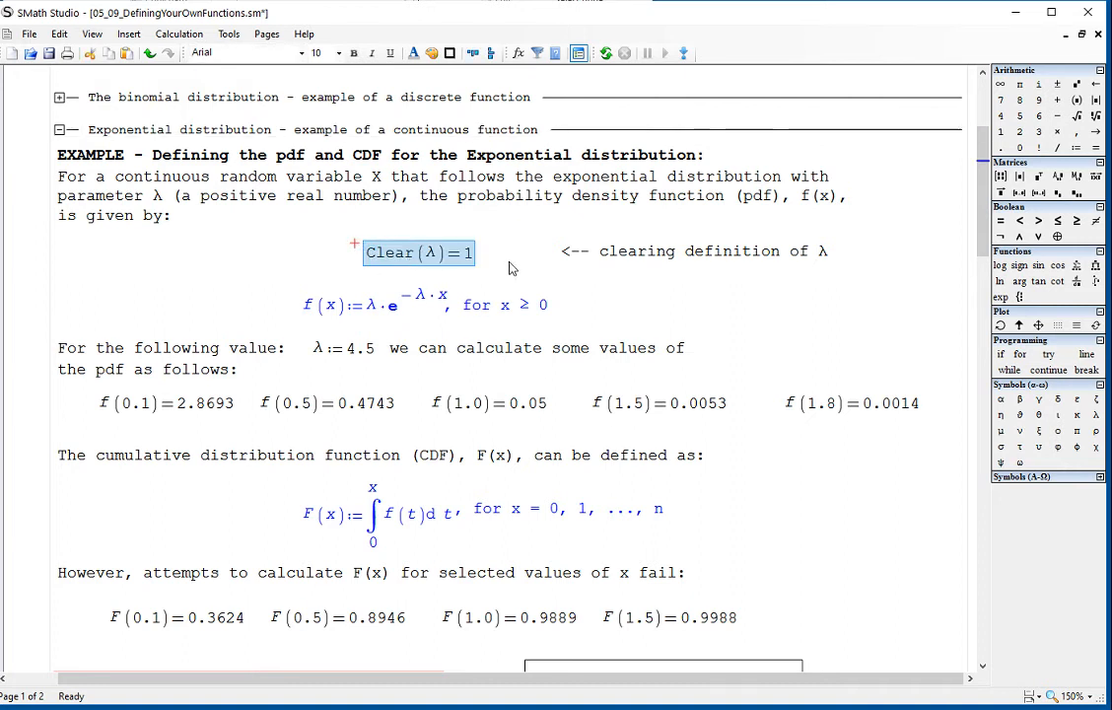
pyautogui.click(504, 264)
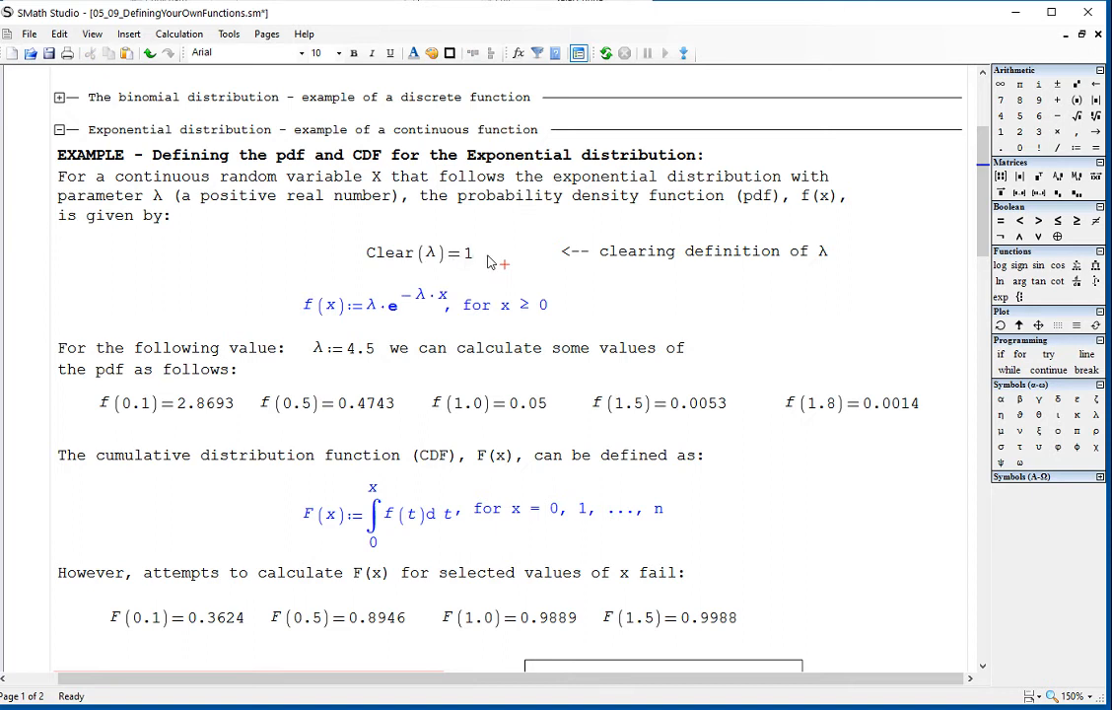
pyautogui.click(308, 309)
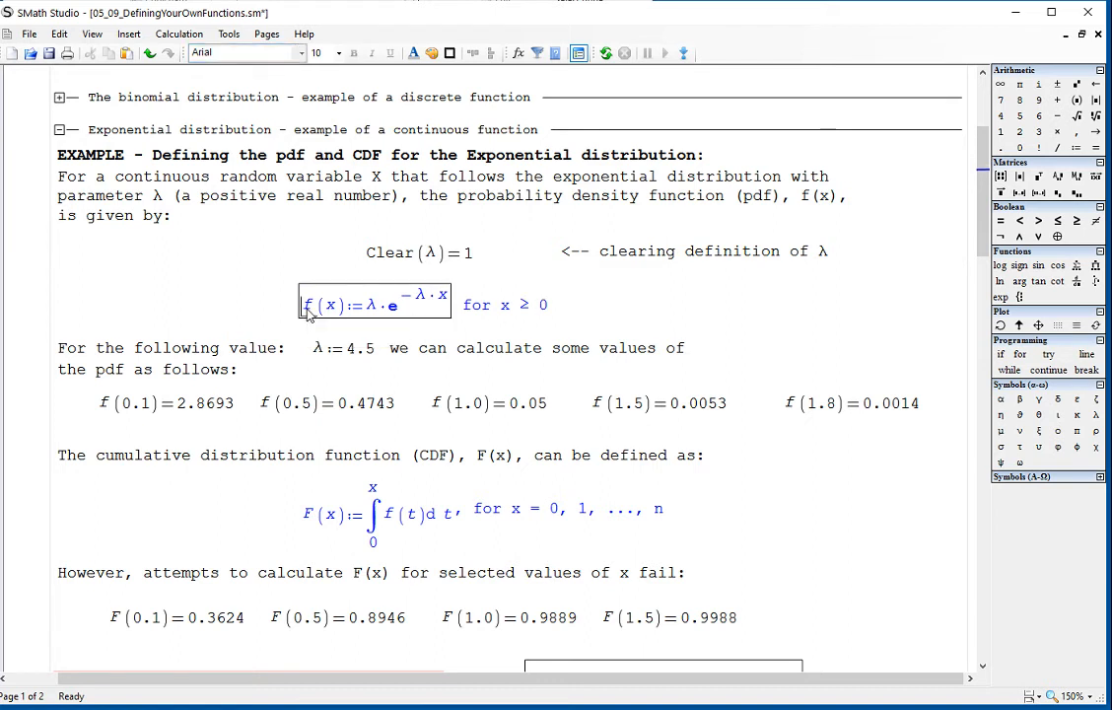
pyautogui.moveTo(308, 312); pyautogui.dragTo(362, 304)
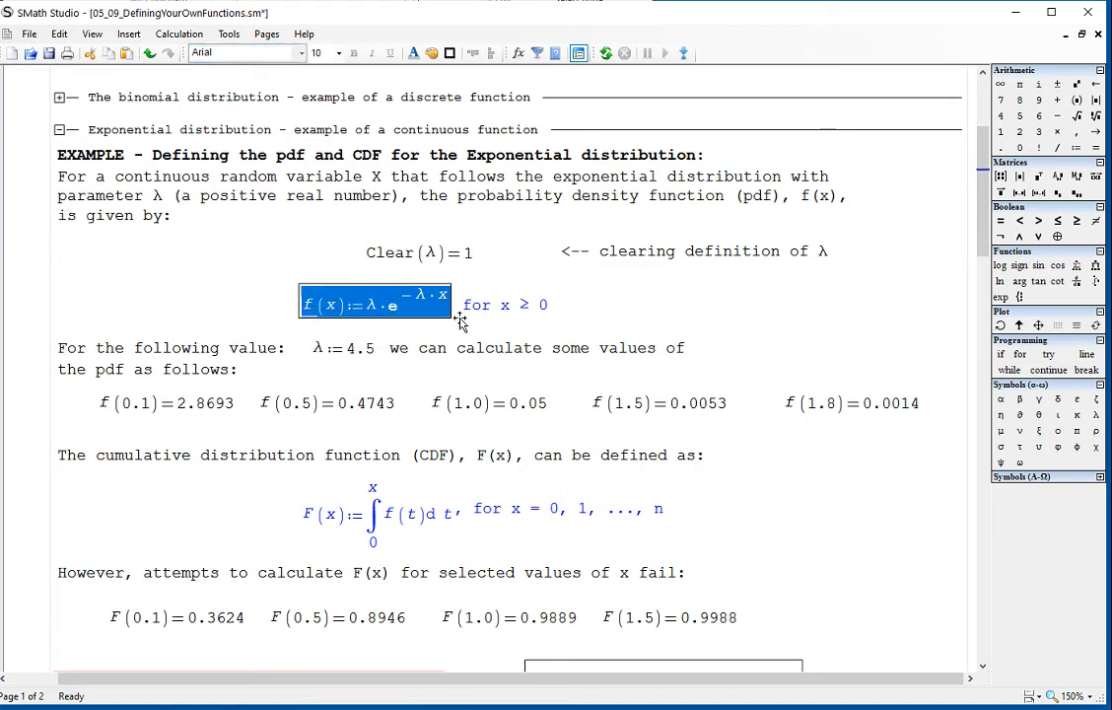
pyautogui.doubleClick(518, 199)
pyautogui.moveTo(518, 200); pyautogui.dragTo(639, 187)
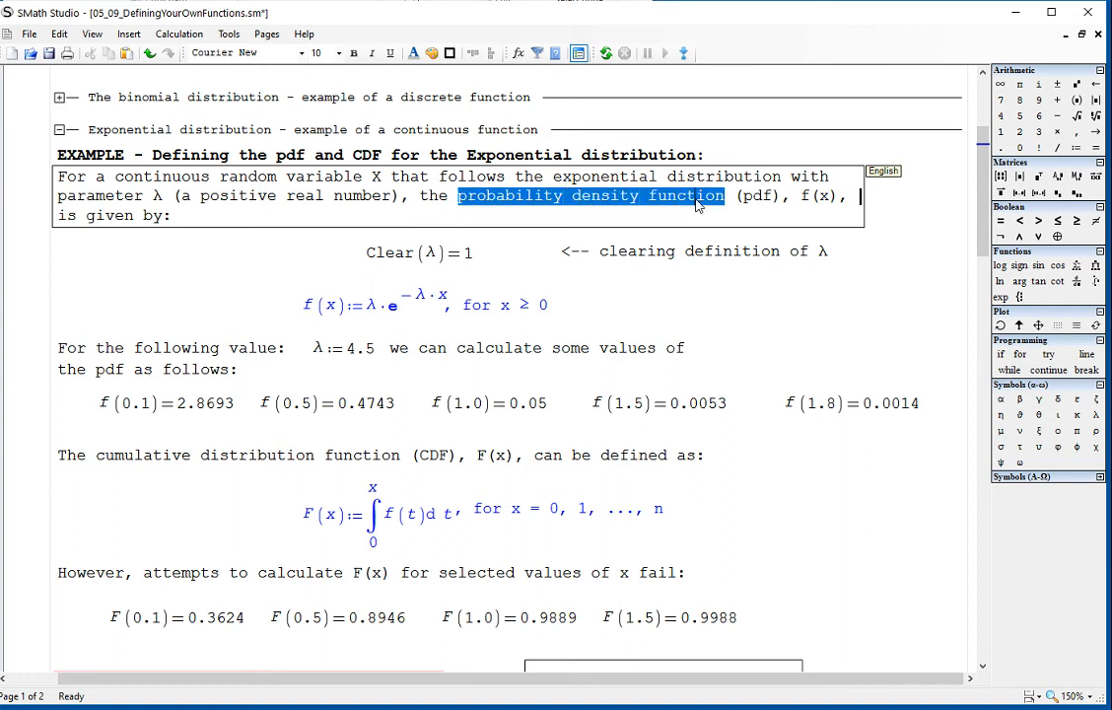
pyautogui.click(719, 295)
pyautogui.moveTo(371, 306); pyautogui.dragTo(410, 315)
pyautogui.click(696, 297)
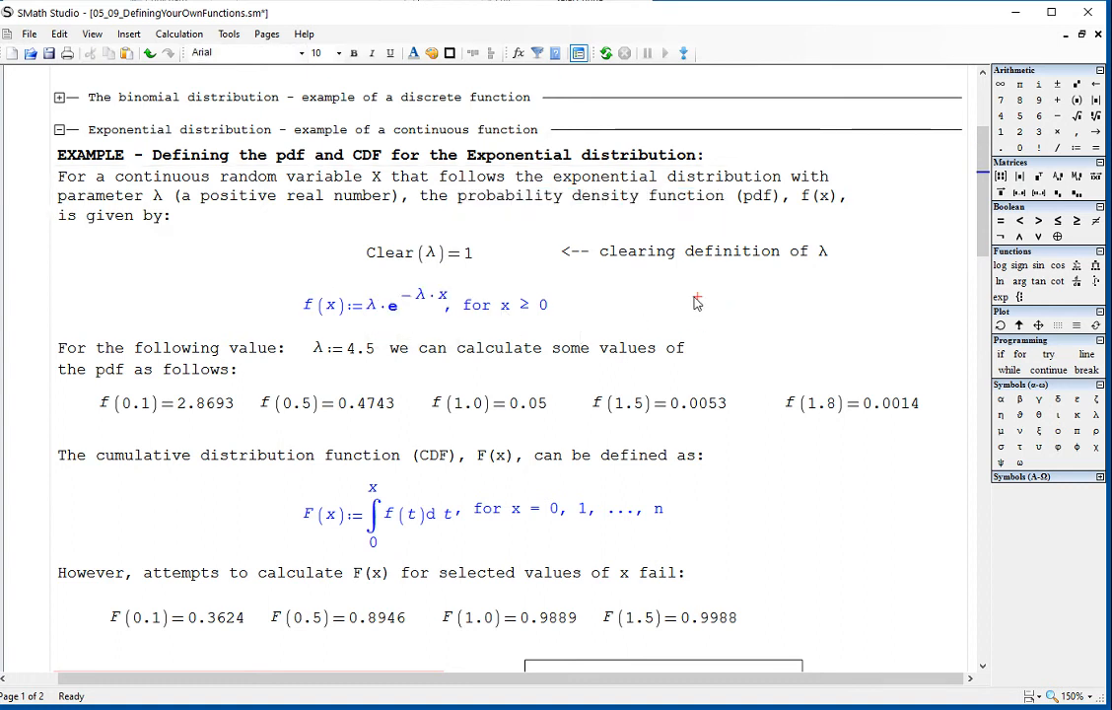
pyautogui.moveTo(129, 425); pyautogui.dragTo(856, 394)
pyautogui.click(834, 491)
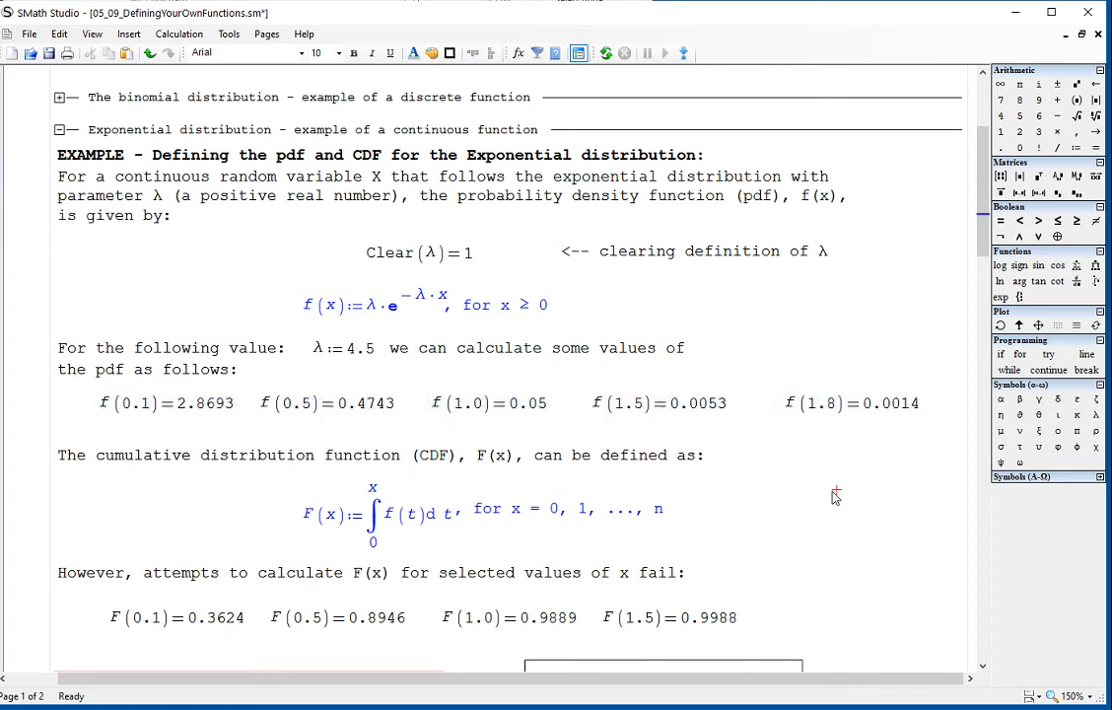
# Step: Examine the integral definition of the CDF F(x), its evaluated values, the λ definition and the exercise on P(0.2<X<1.2)
pyautogui.scroll(-2, 833, 496)
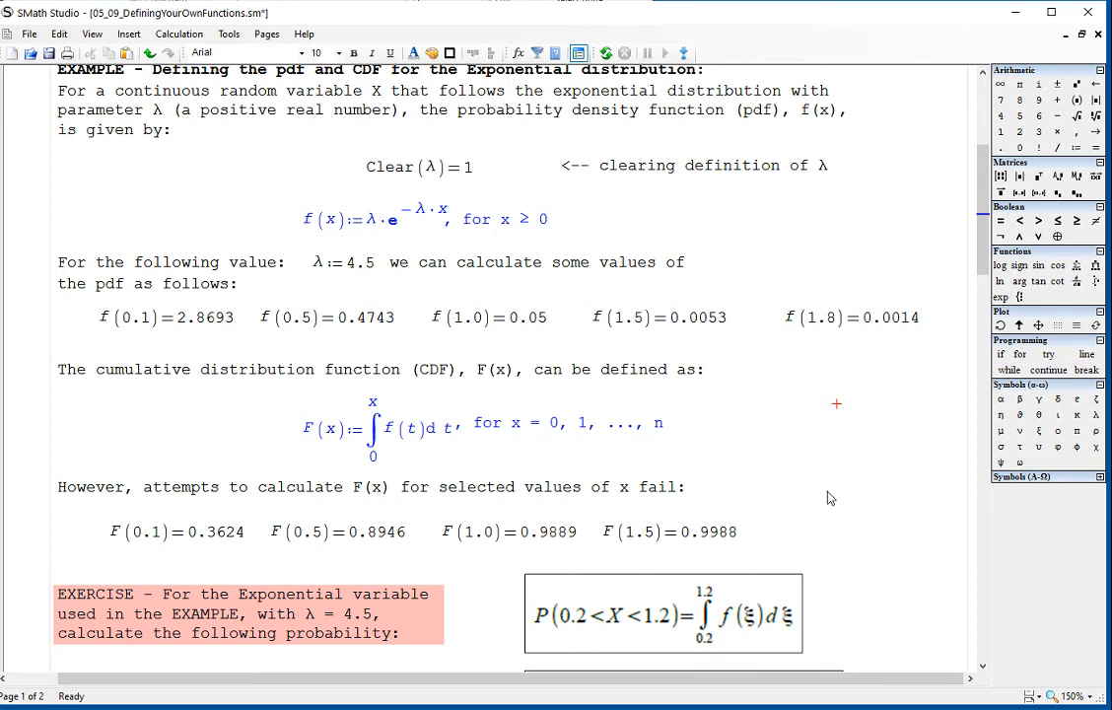
pyautogui.moveTo(310, 437); pyautogui.dragTo(372, 446)
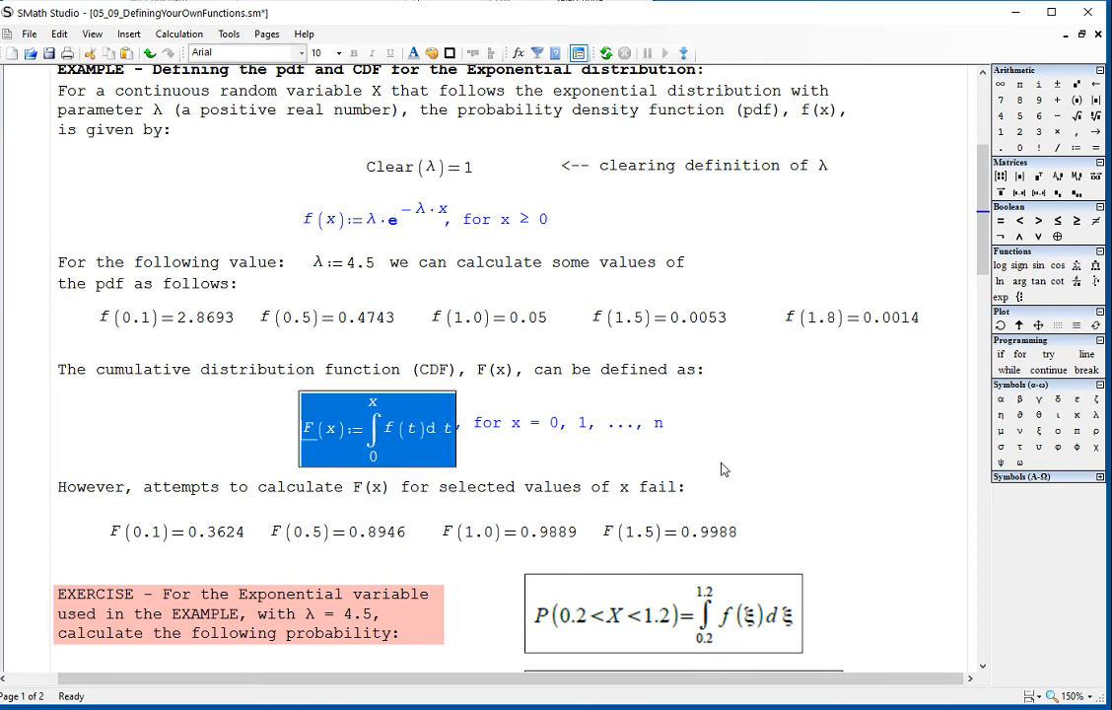
pyautogui.click(799, 467)
pyautogui.moveTo(407, 541); pyautogui.dragTo(264, 522)
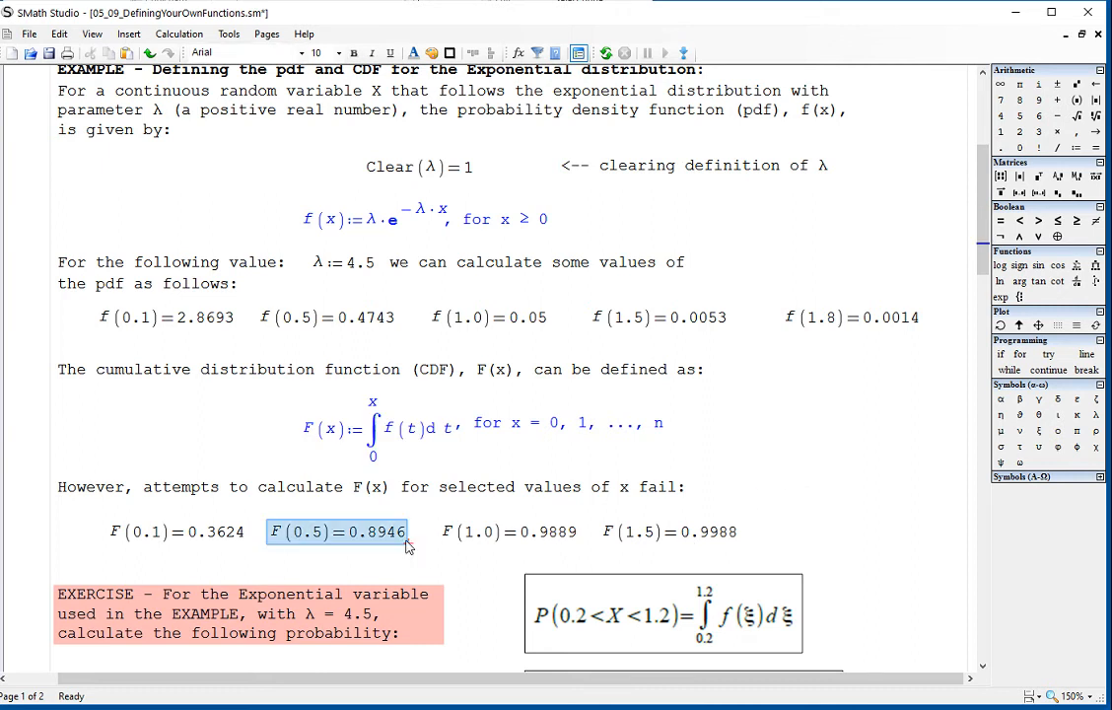
pyautogui.scroll(-5, 819, 471)
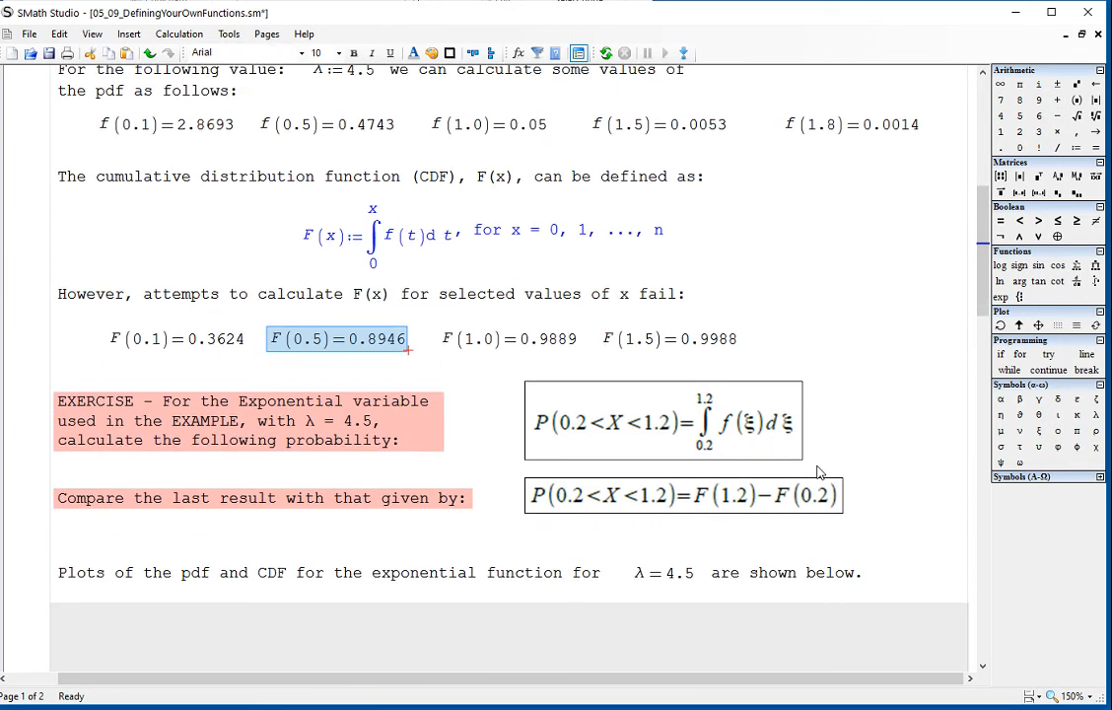
pyautogui.scroll(-1, 819, 471)
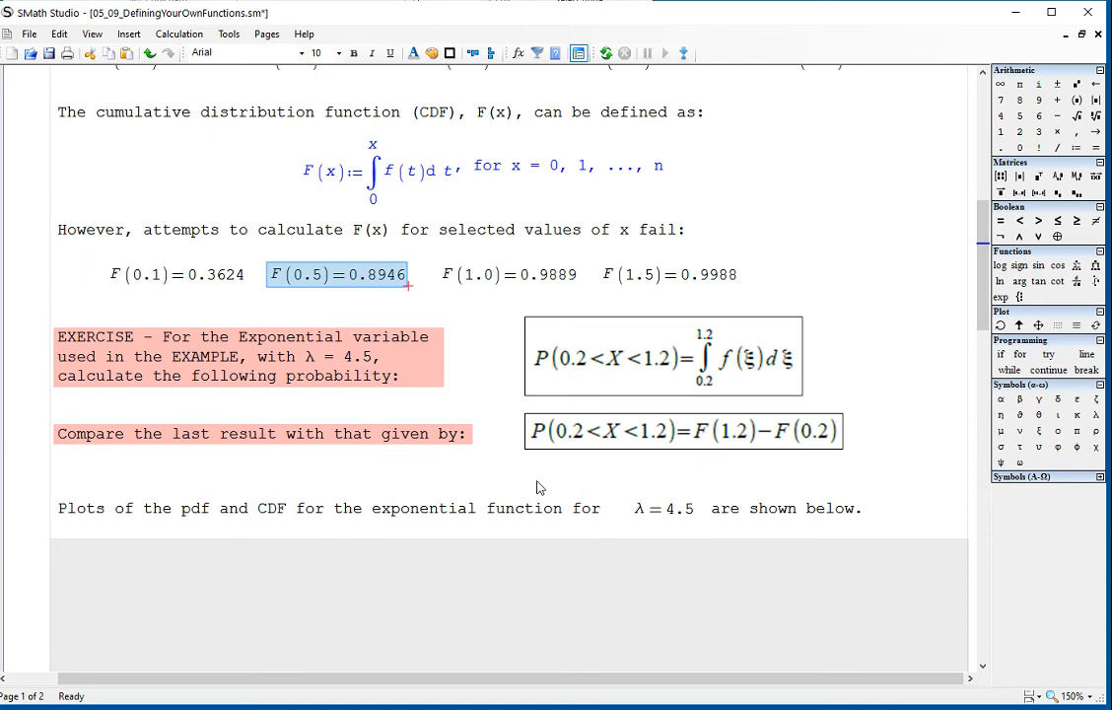
pyautogui.scroll(-1, 539, 487)
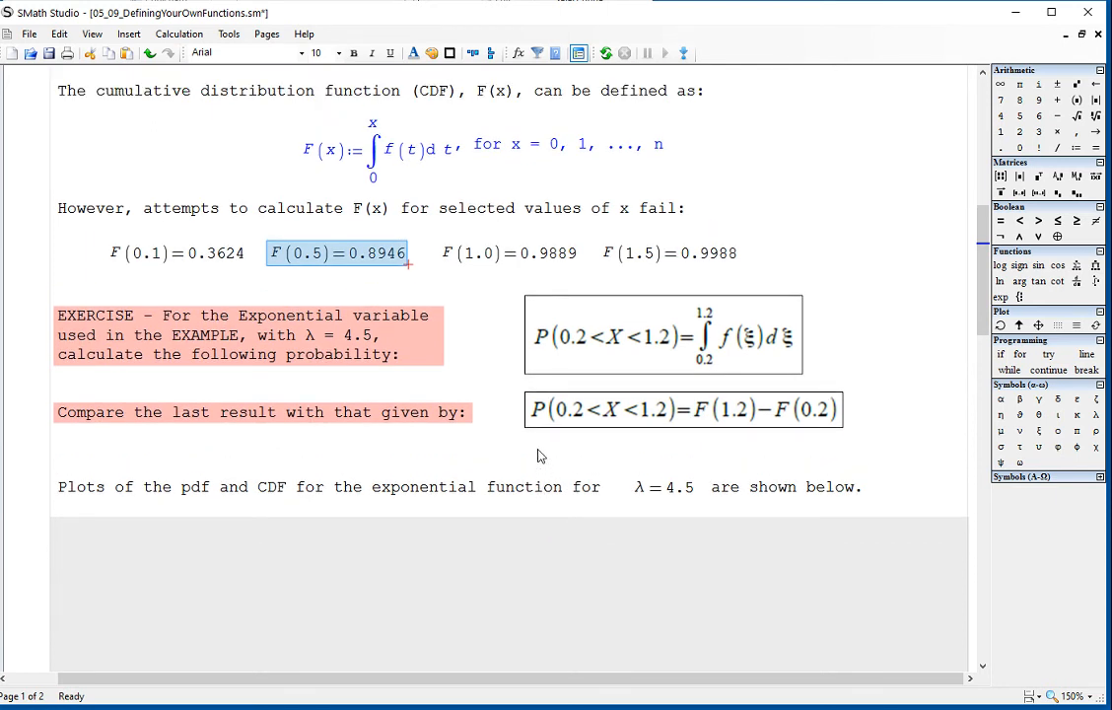
pyautogui.scroll(4, 539, 456)
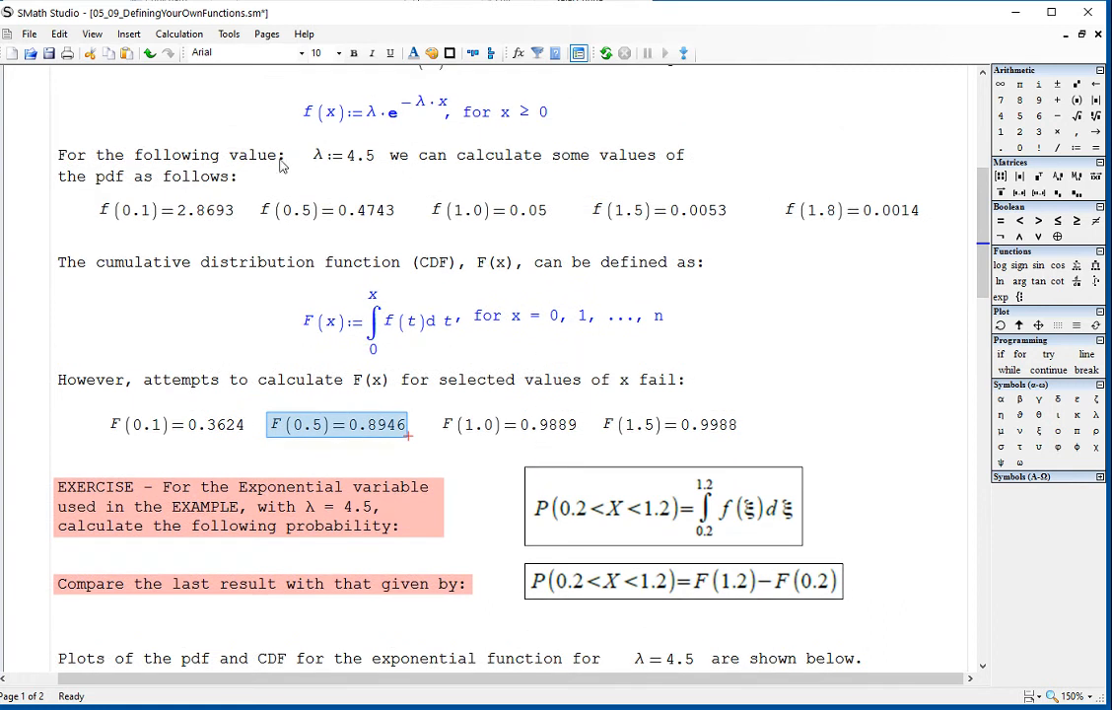
pyautogui.click(314, 154)
pyautogui.scroll(-3, 651, 308)
pyautogui.scroll(-2, 647, 417)
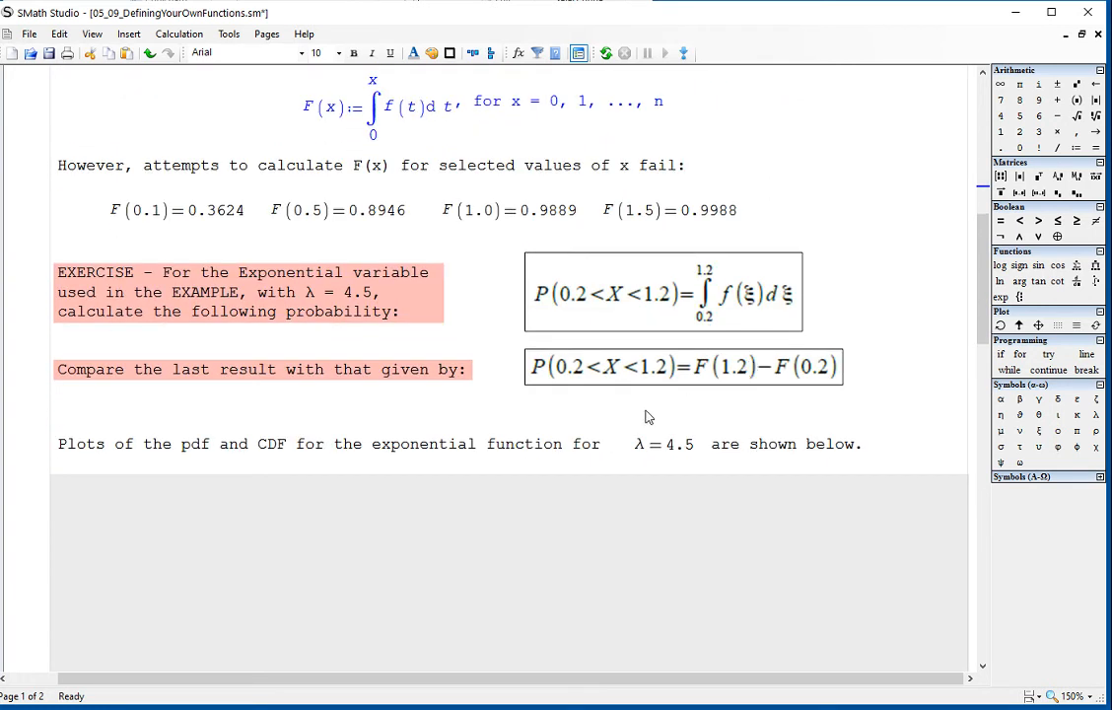
# Step: Below the exercise text, enter the definite integral of f(ξ) with respect to ξ from 0.2 to 1.2 and evaluate it numerically
pyautogui.click(85, 408)
pyautogui.write('i')
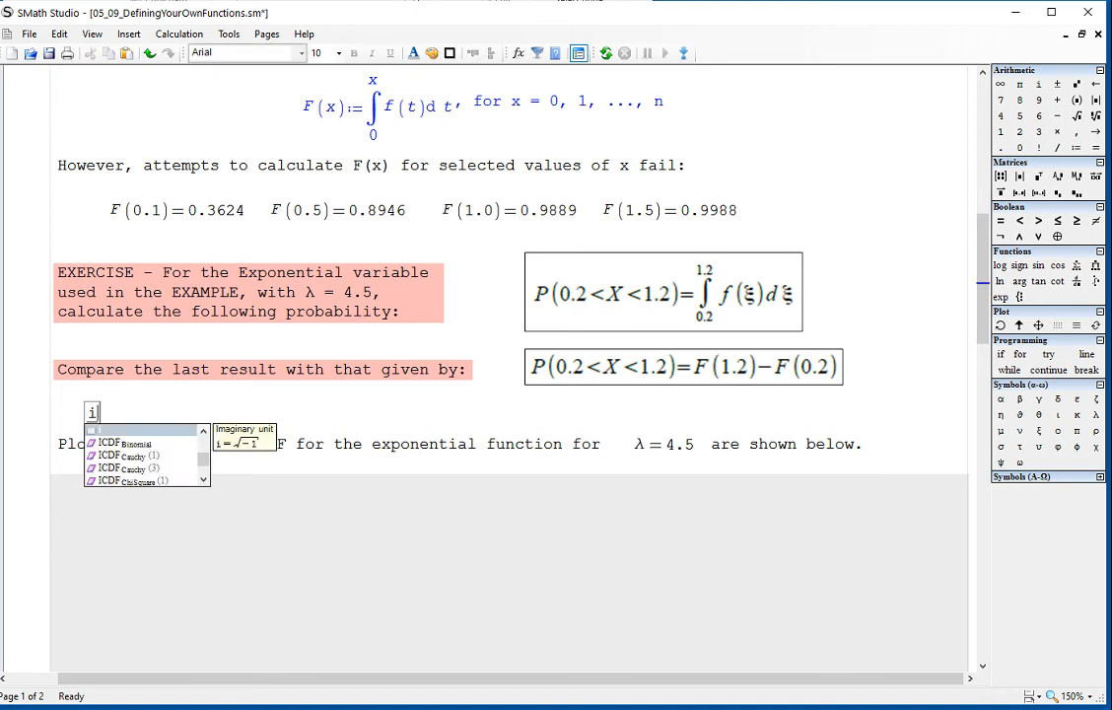
pyautogui.write('nt(f(')
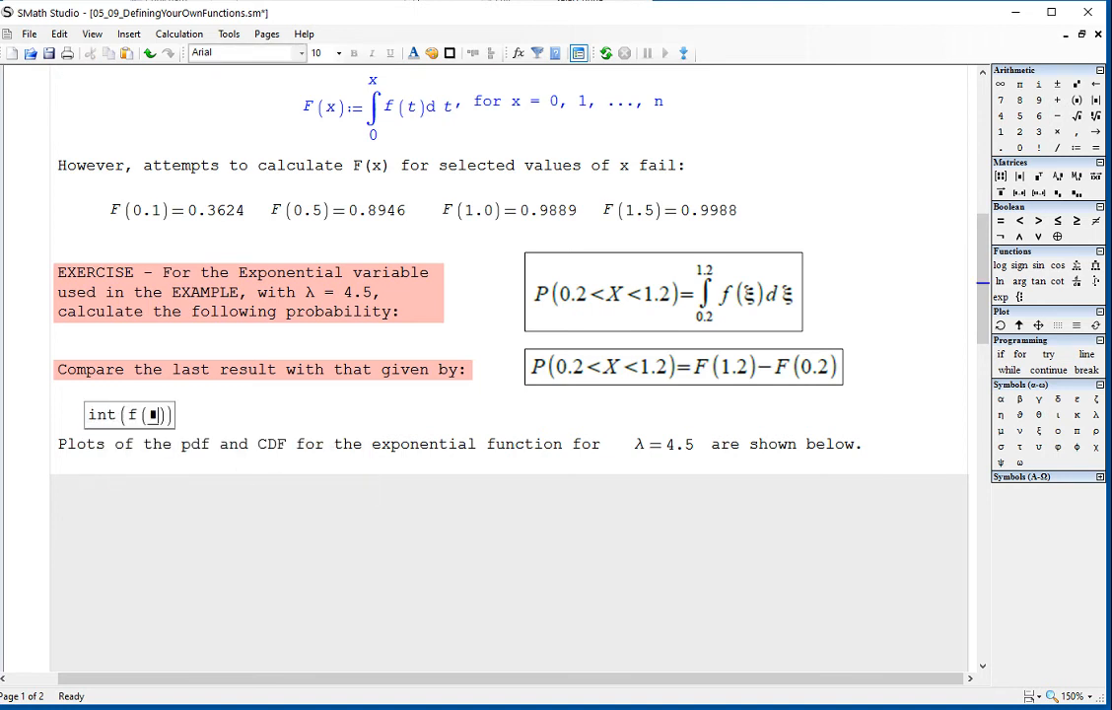
pyautogui.write('x')
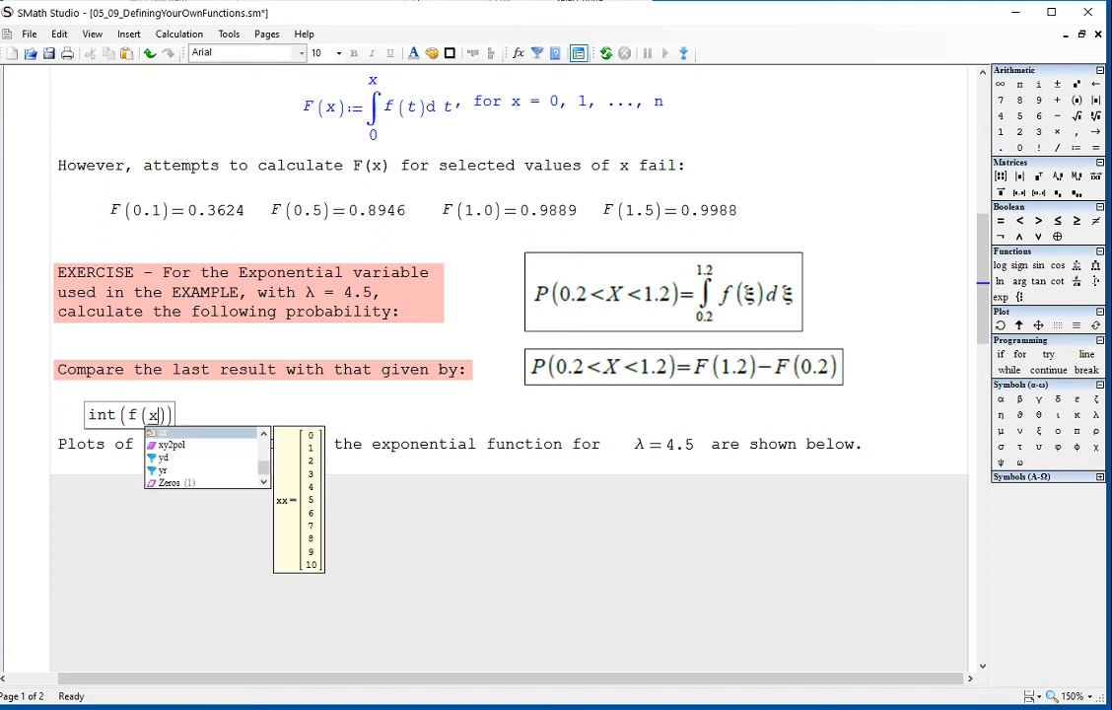
pyautogui.hotkey('ctrl', 'g')
pyautogui.press('Right')
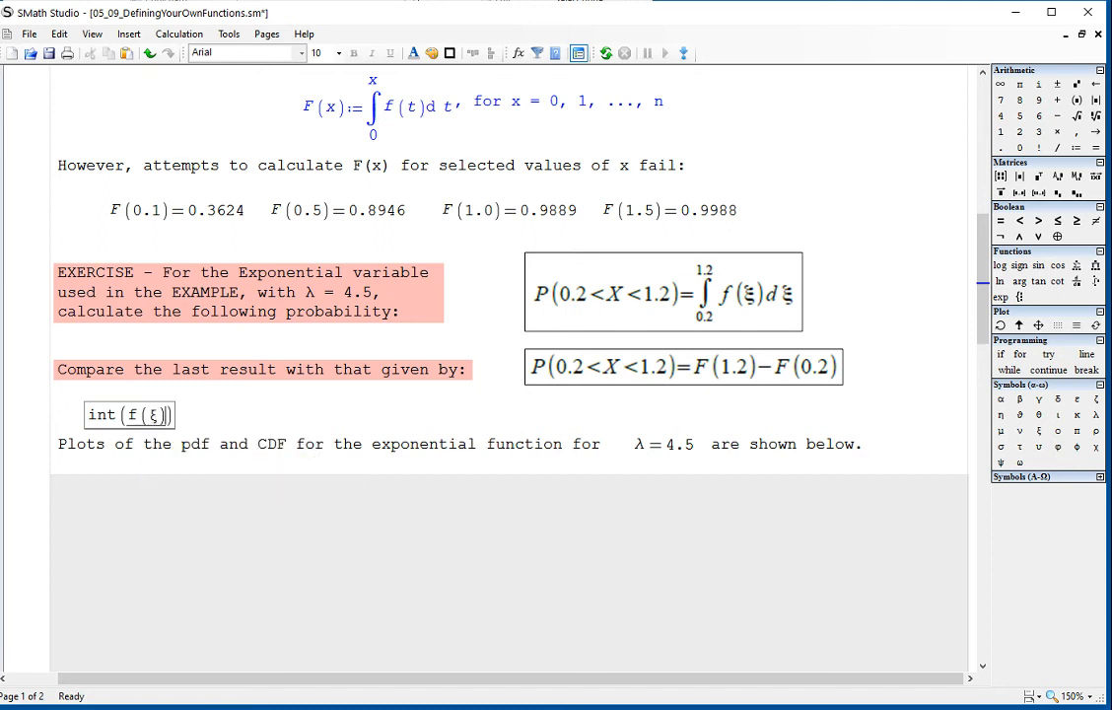
pyautogui.write(',')
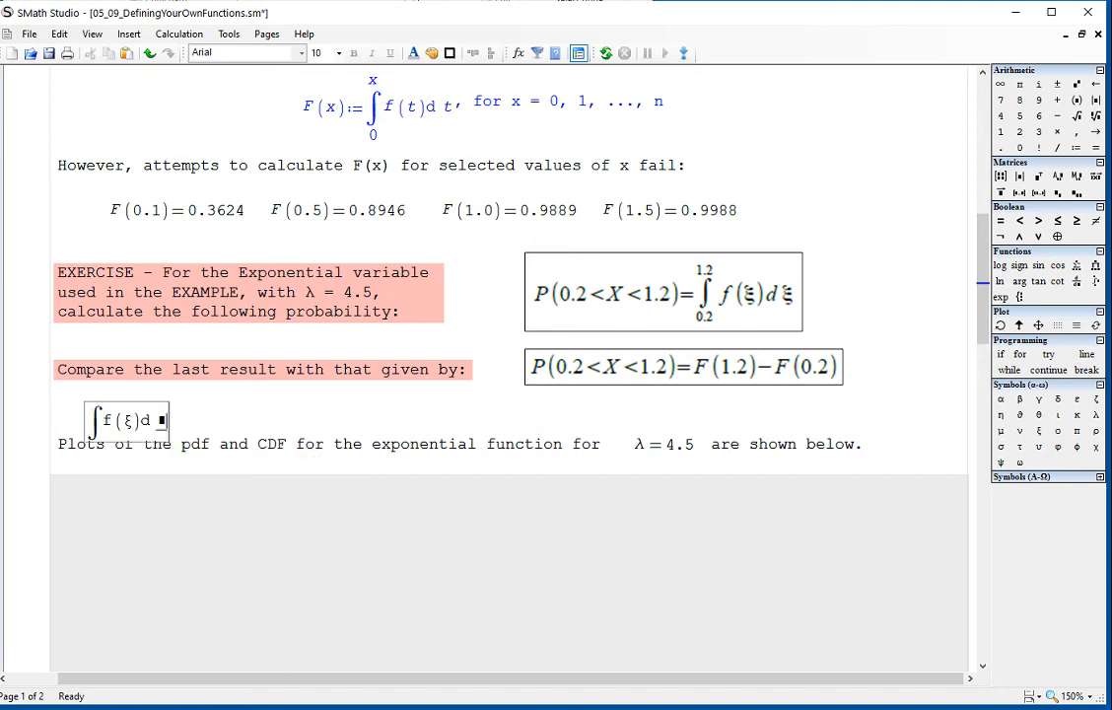
pyautogui.write('x')
pyautogui.hotkey('ctrl', 'g')
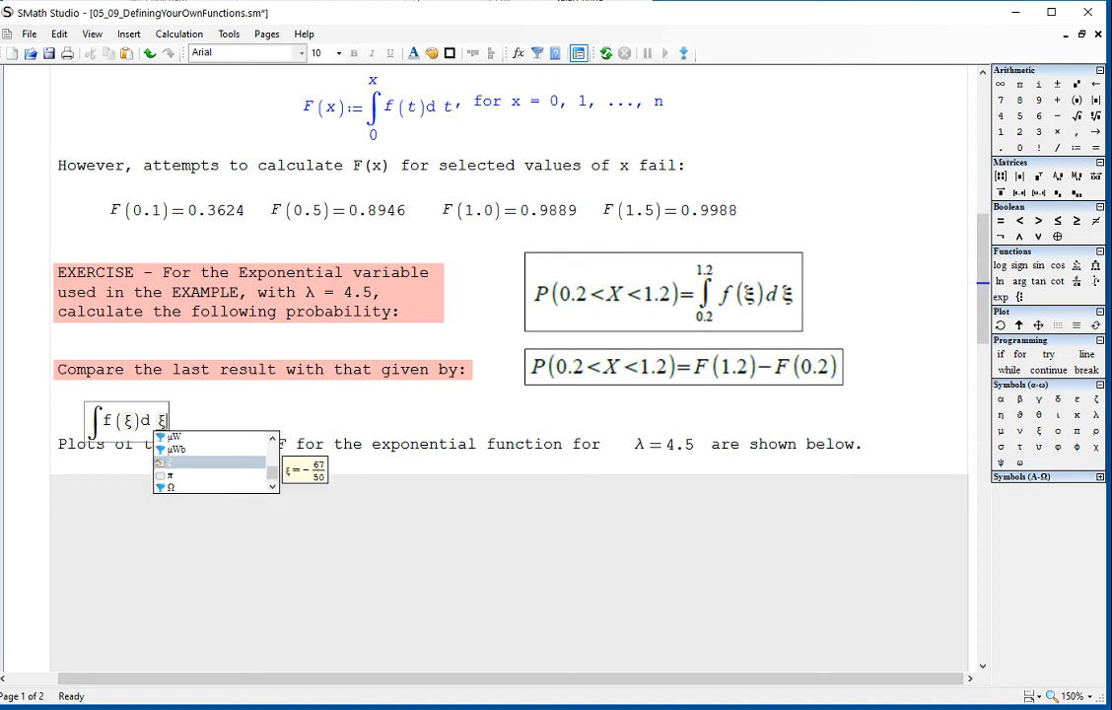
pyautogui.write(',0.2')
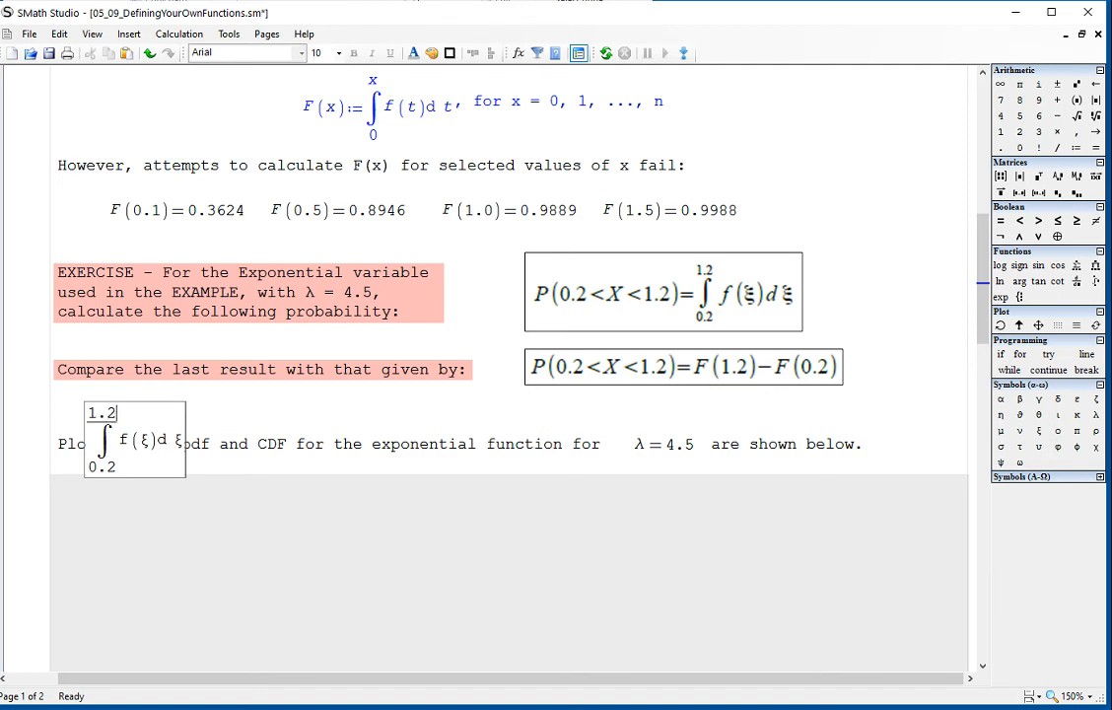
pyautogui.write(',1.2=0.4021')
# Step: Shift the boxed integral formula for P(0.2<X<1.2) slightly left and place the evaluated integral directly beside it
pyautogui.click(313, 422)
pyautogui.moveTo(311, 419); pyautogui.dragTo(946, 193)
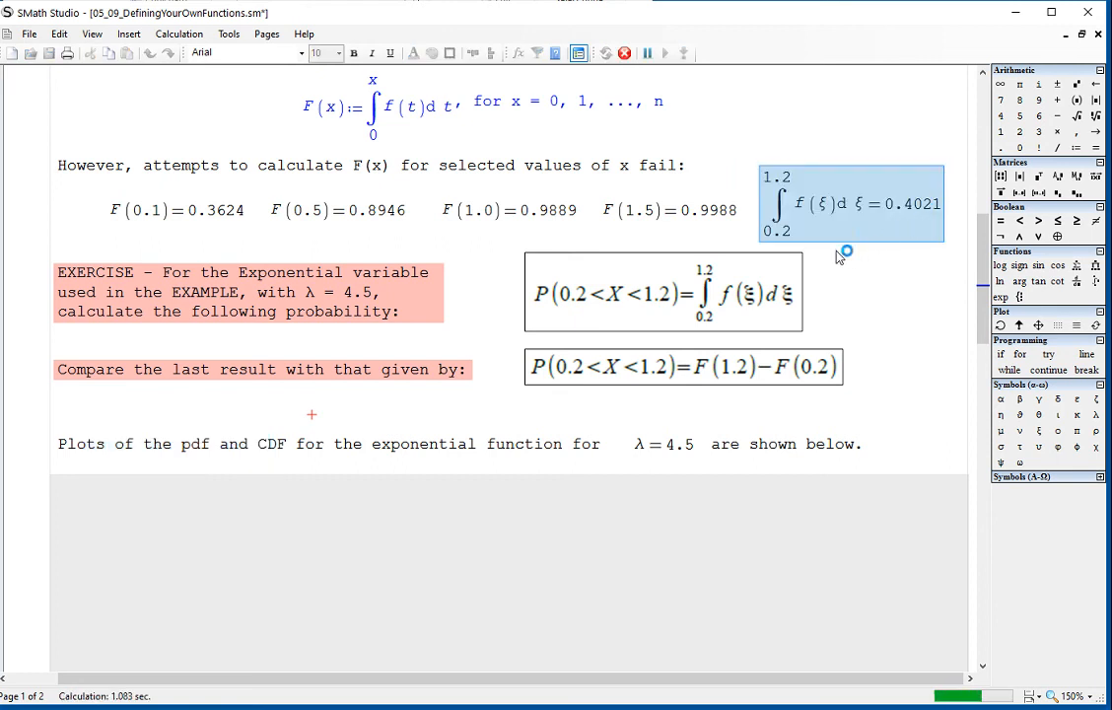
pyautogui.moveTo(815, 319); pyautogui.dragTo(729, 325)
pyautogui.moveTo(836, 275); pyautogui.dragTo(769, 243)
pyautogui.moveTo(836, 240); pyautogui.dragTo(837, 326)
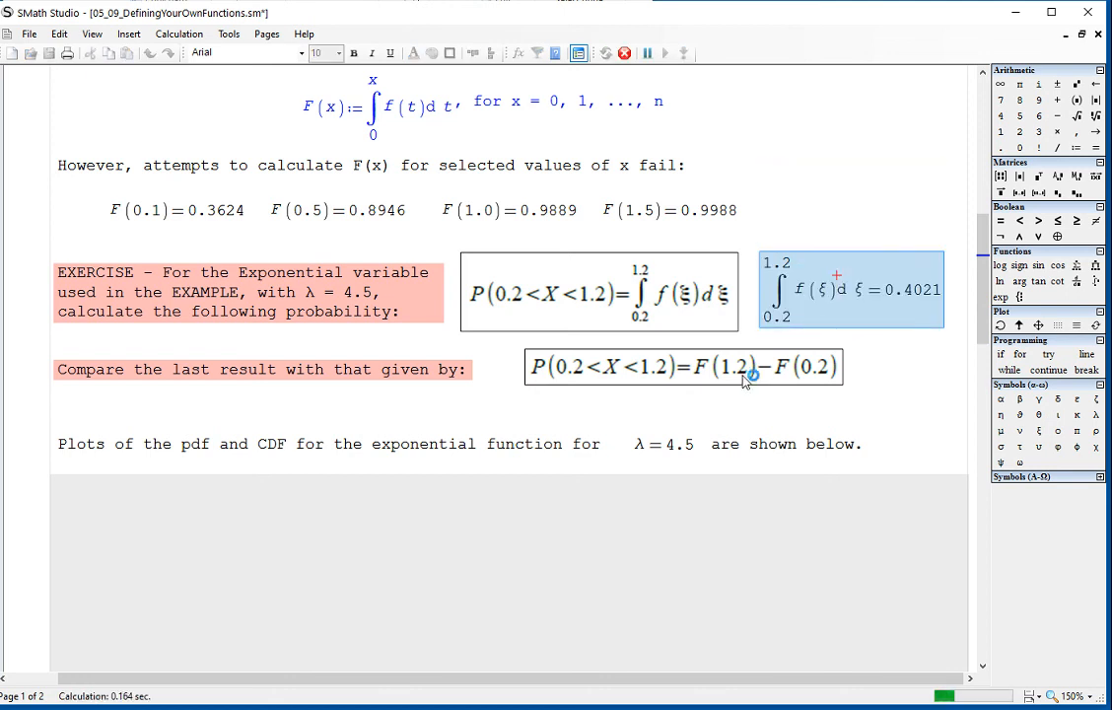
# Step: Evaluate F(1.2)-F(0.2) numerically just below its boxed formula and compare the result with the integral
pyautogui.click(542, 414)
pyautogui.write('F(1.2')
pyautogui.write('-F(0.2')
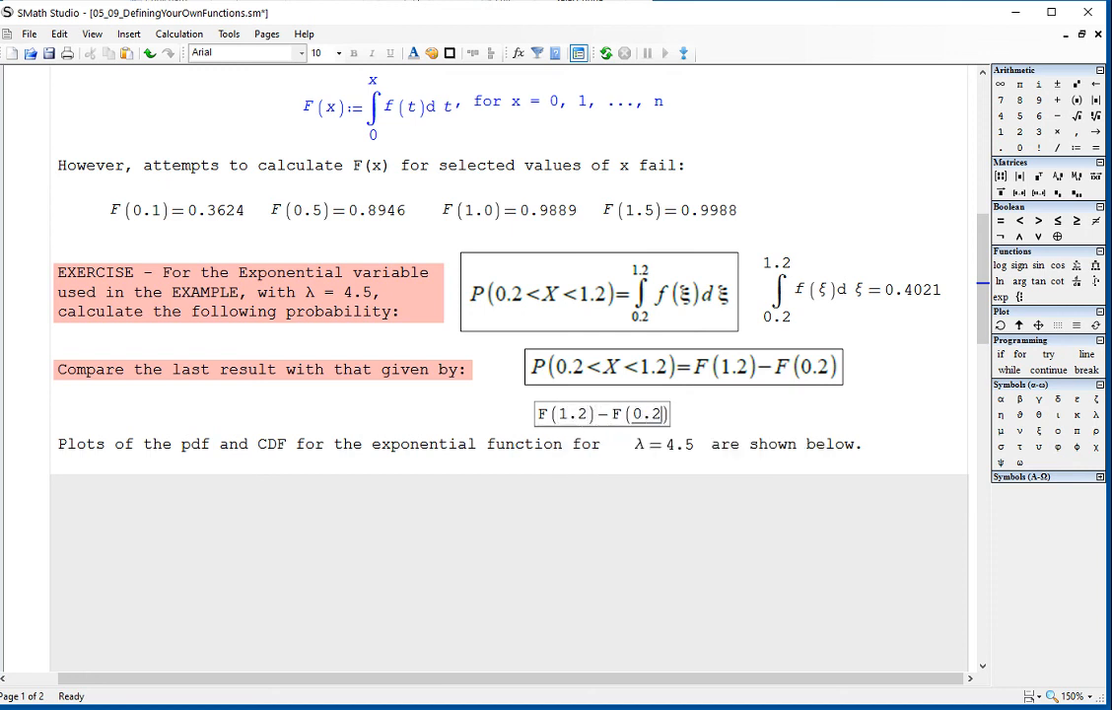
pyautogui.write('=0.4021')
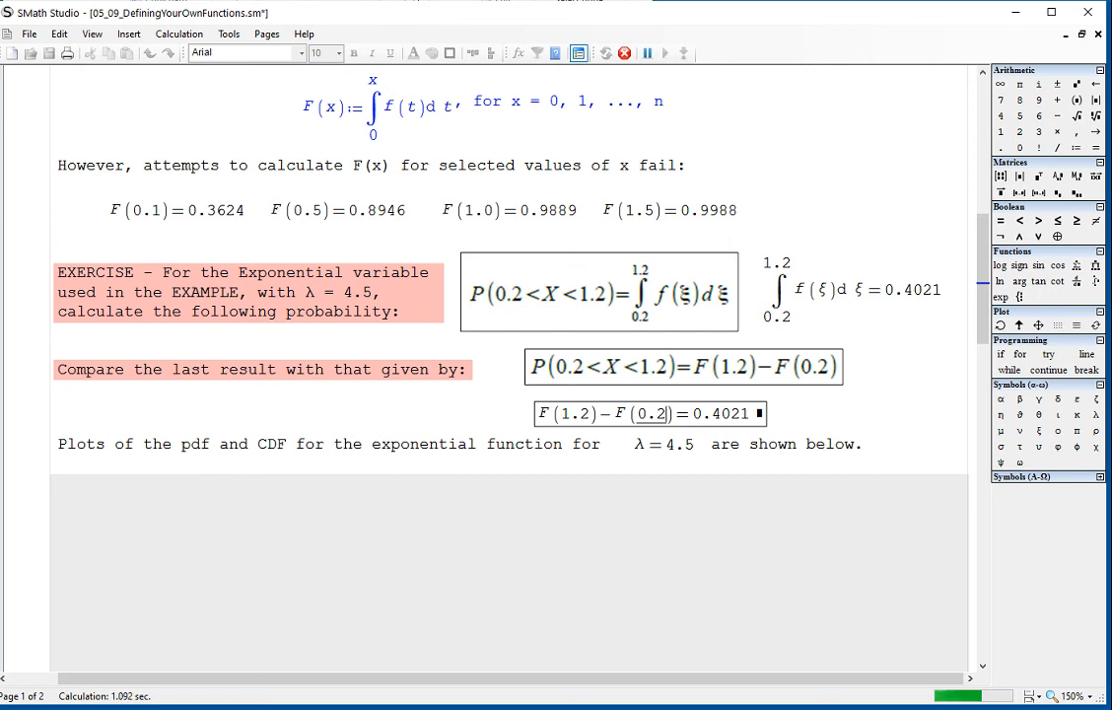
pyautogui.moveTo(783, 414); pyautogui.dragTo(756, 422)
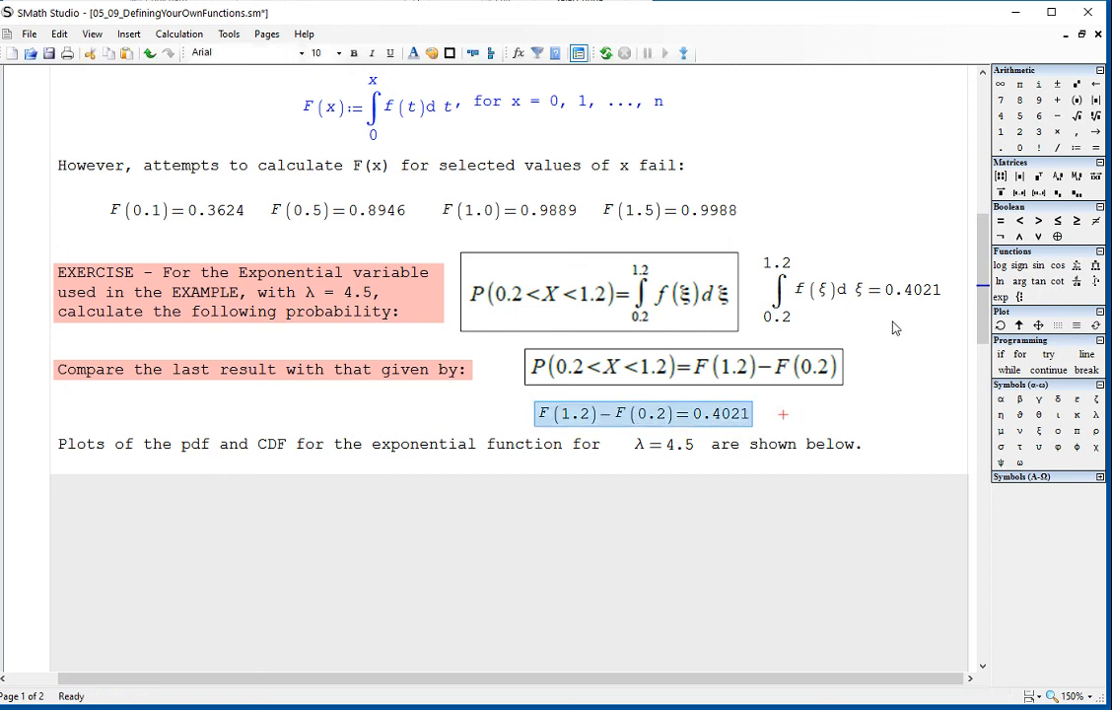
pyautogui.click(892, 305)
pyautogui.click(911, 393)
# Step: Examine the plot of the exponential f(x) and F(x) for λ = 4.5 on the second page
pyautogui.scroll(-3, 893, 404)
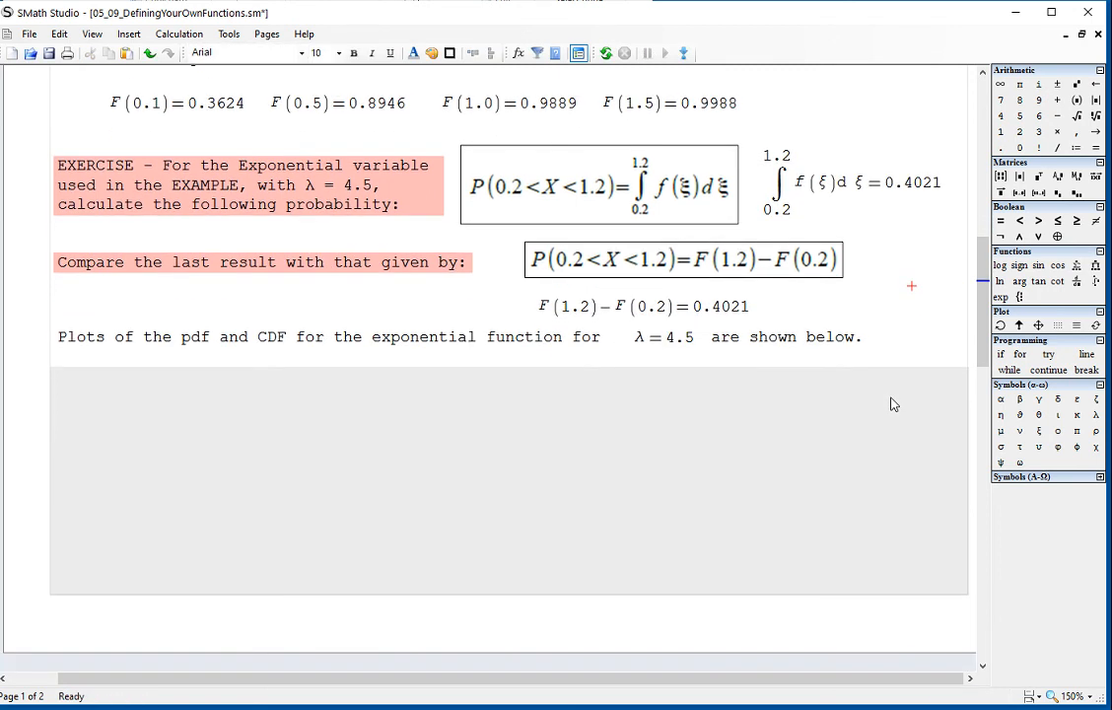
pyautogui.scroll(-6, 892, 405)
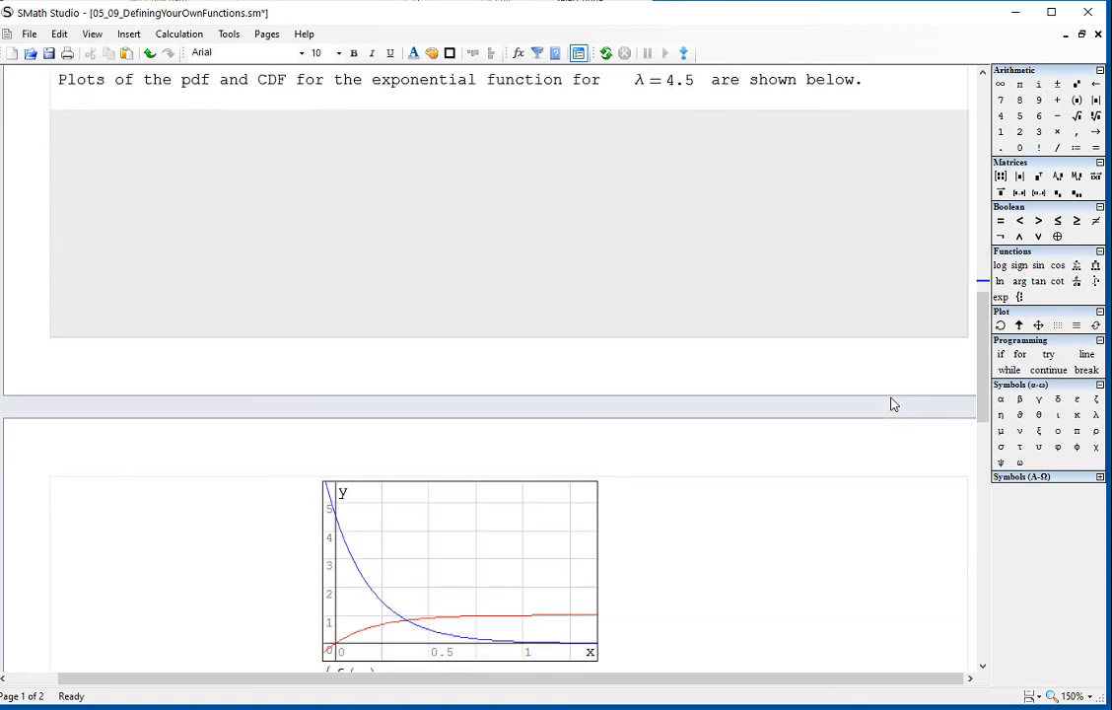
pyautogui.scroll(-2, 893, 403)
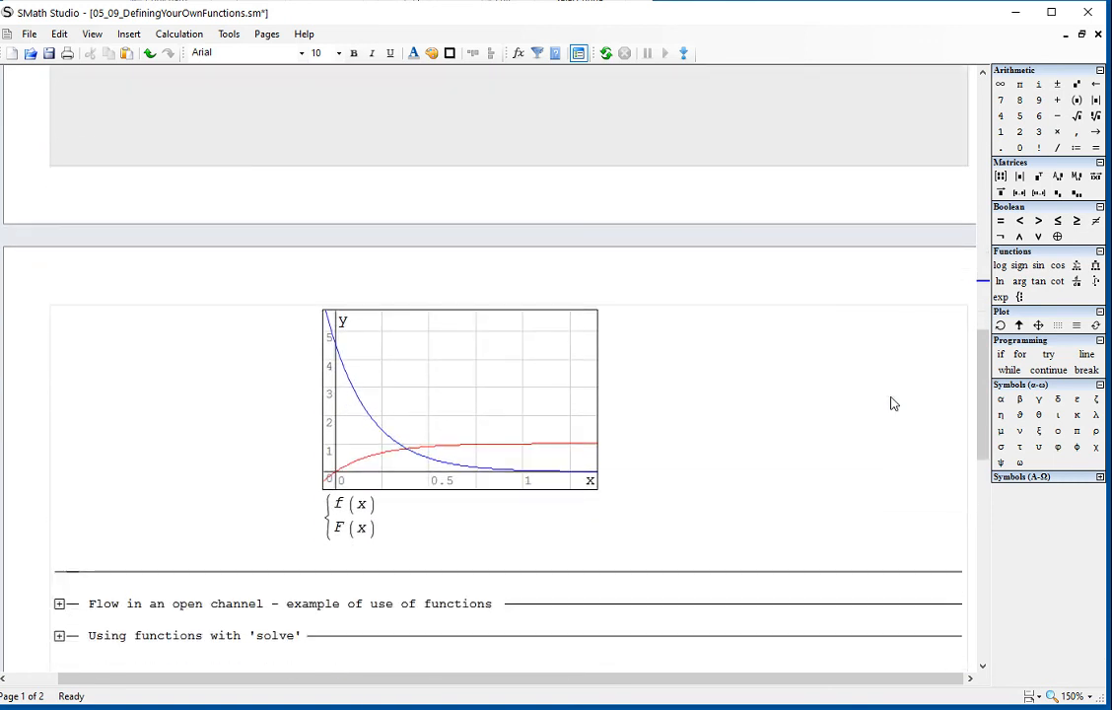
pyautogui.scroll(-2, 892, 404)
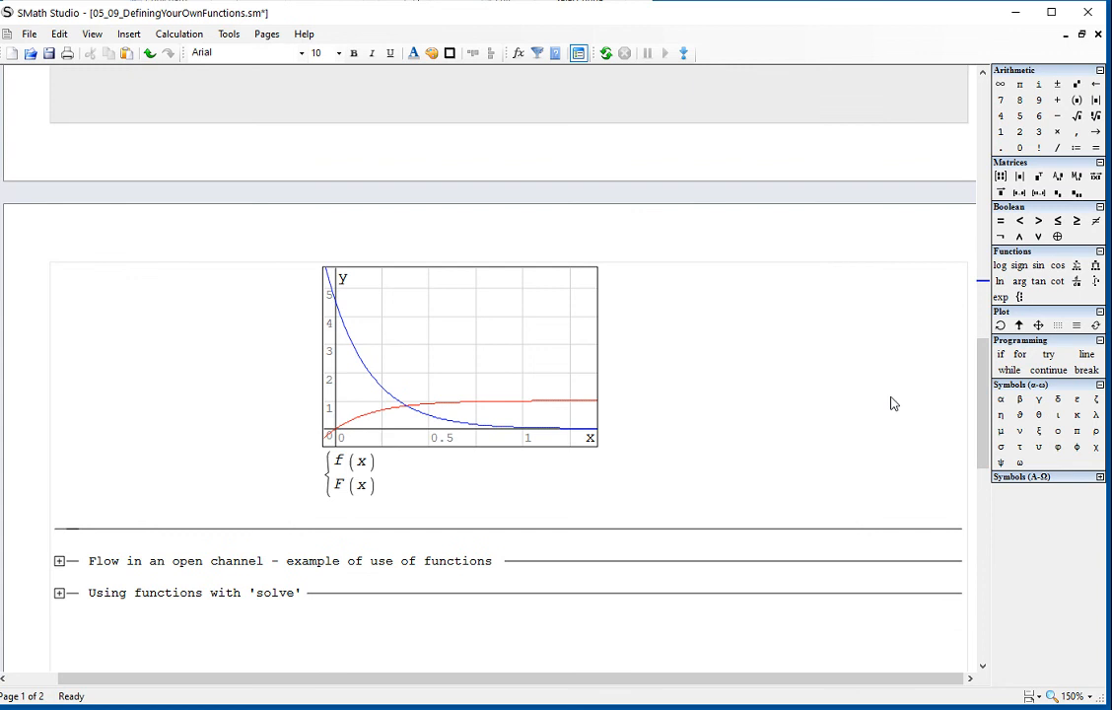
pyautogui.scroll(1, 893, 405)
pyautogui.scroll(1, 865, 403)
pyautogui.scroll(-2, 866, 403)
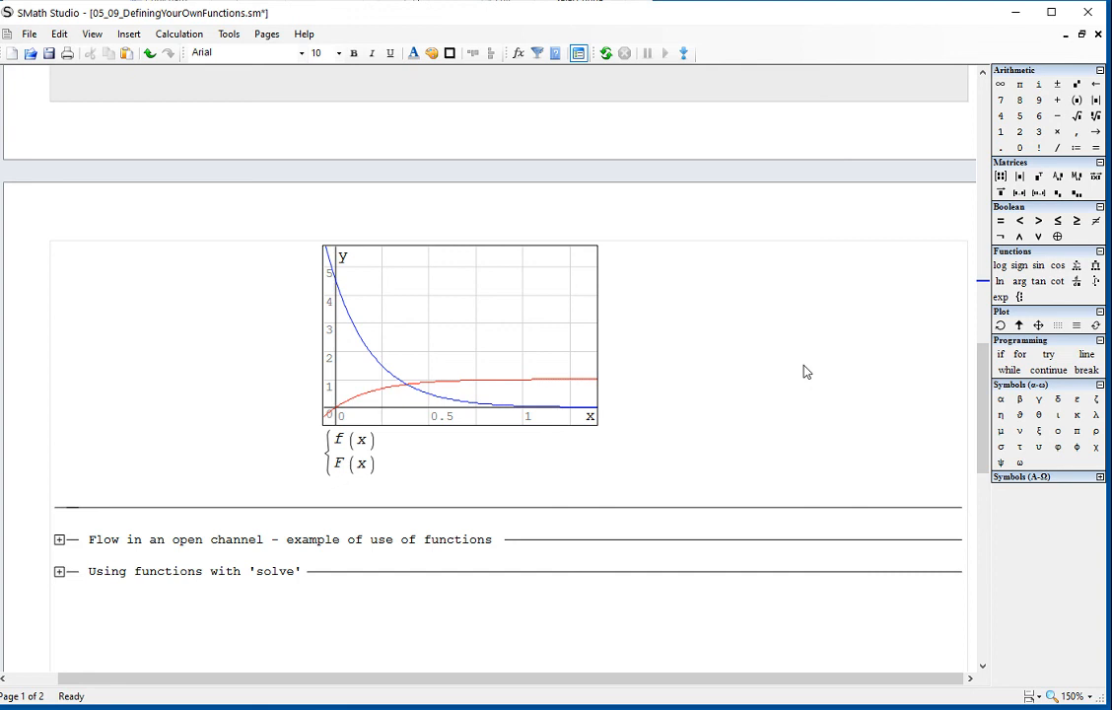
pyautogui.scroll(1, 874, 404)
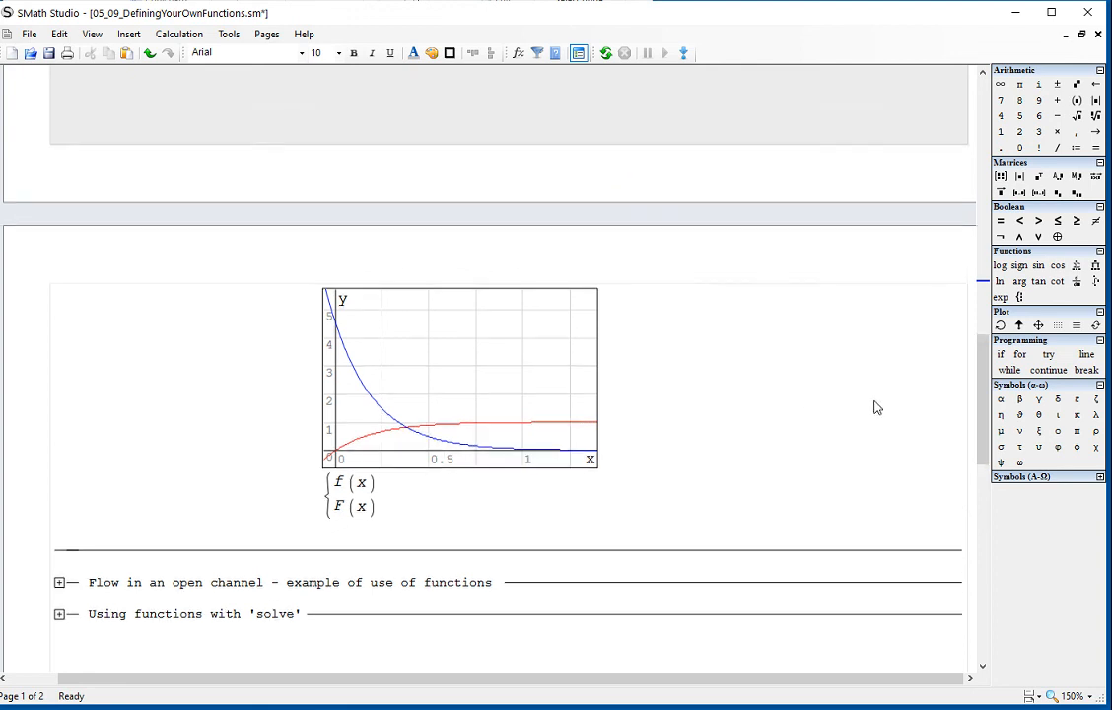
pyautogui.scroll(-2, 876, 407)
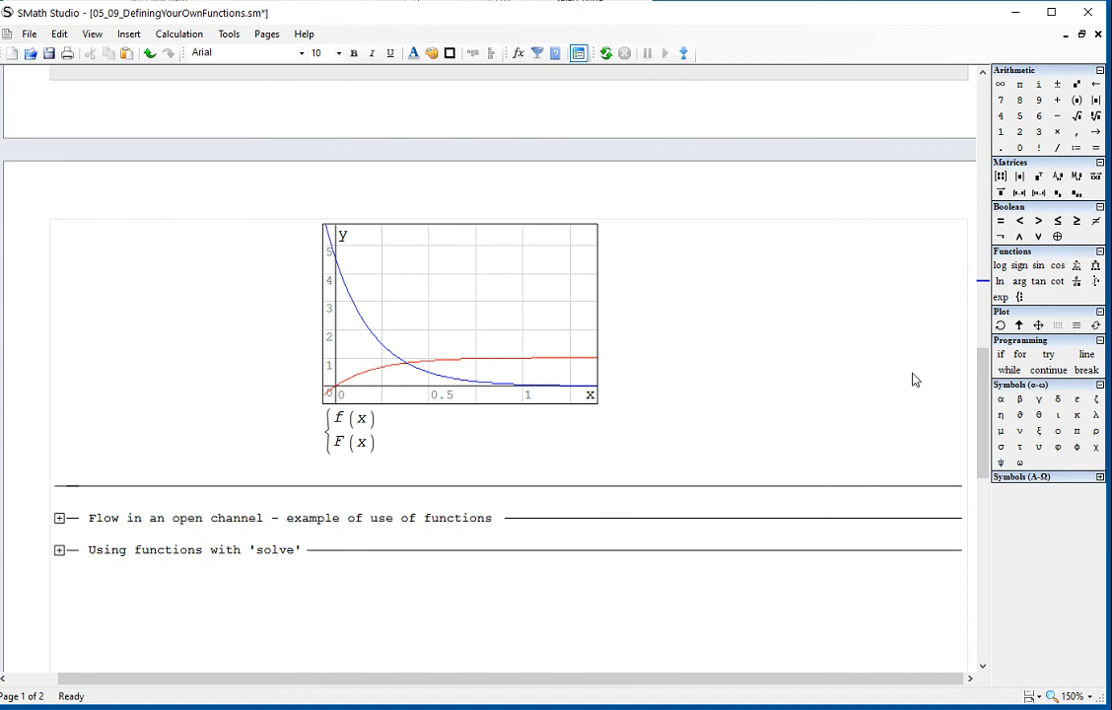